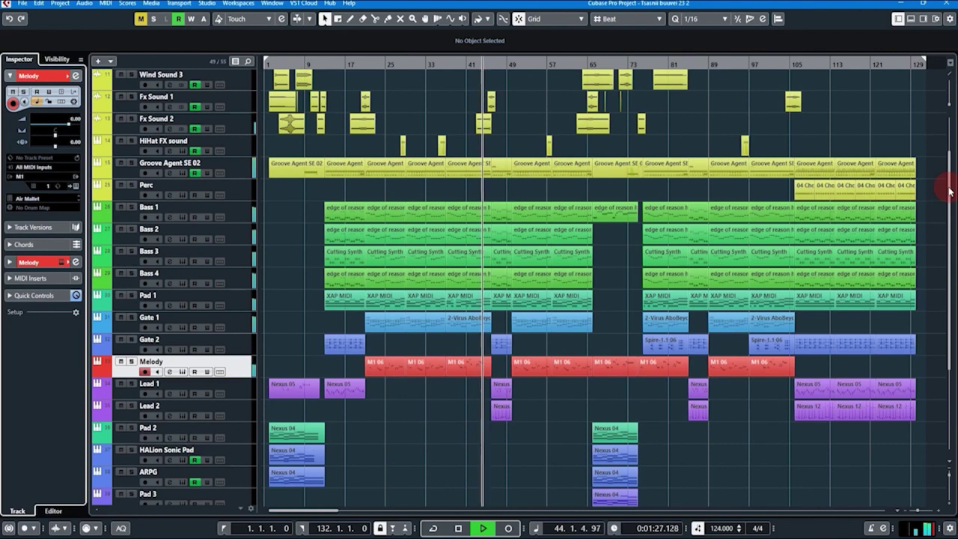
key(Escape)
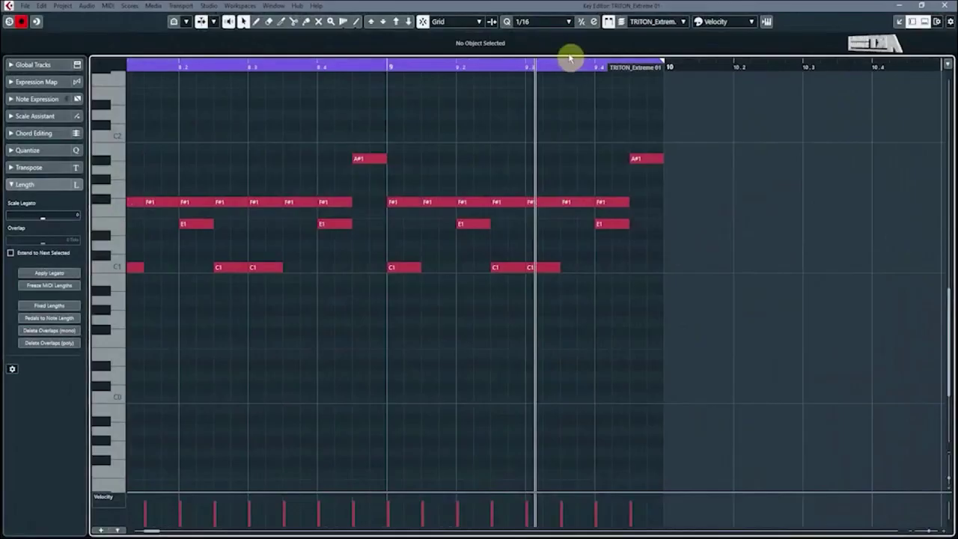
Step: With quantize at 1/8, move bar 9's last E1 note one eighth earlier and raise the F#1 note at 9.4 to B1
click(540, 24)
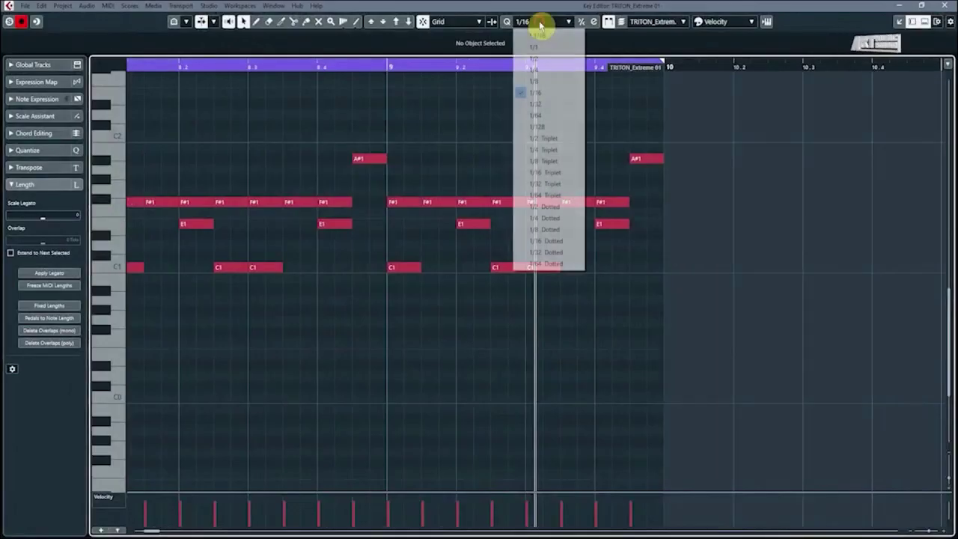
click(534, 83)
click(525, 66)
click(605, 226)
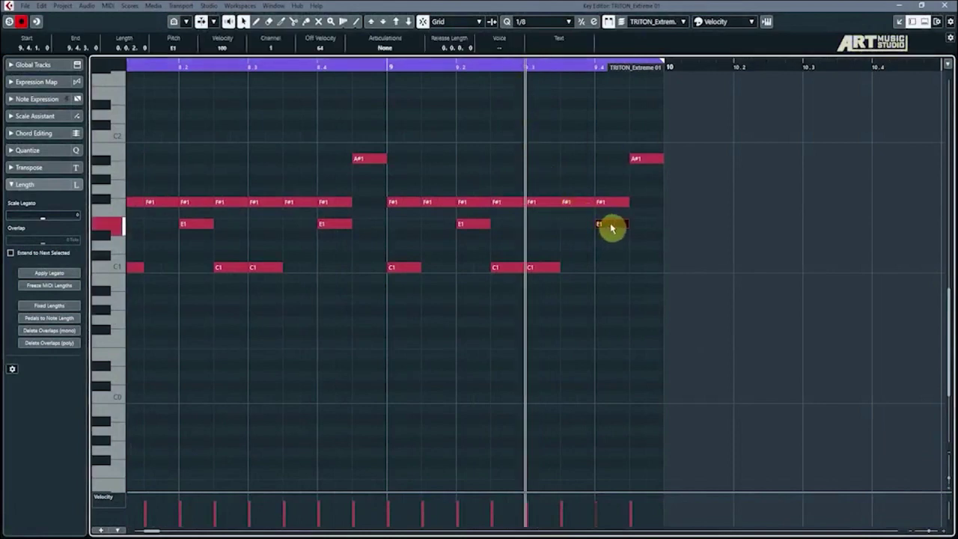
drag(612, 228, 581, 234)
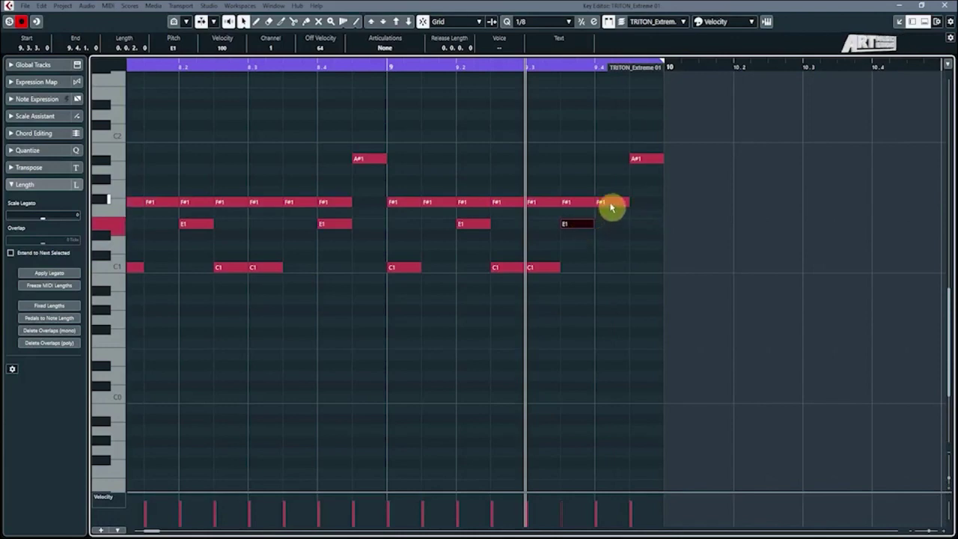
drag(612, 208, 611, 154)
Step: Set quantize to 1/16 and build a closing fill in beat 9.4 with sixteenth notes B1, B1 and A1
click(554, 22)
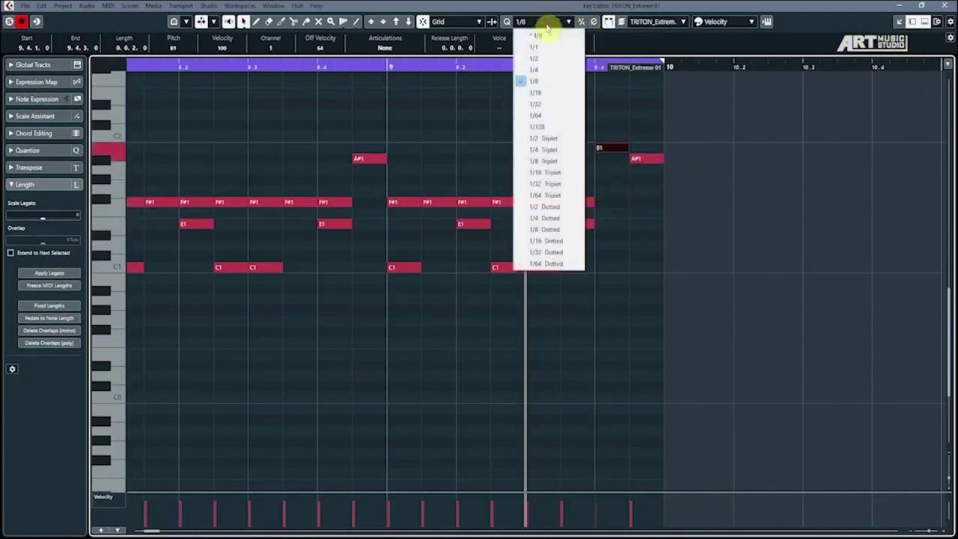
click(534, 93)
drag(625, 146, 638, 176)
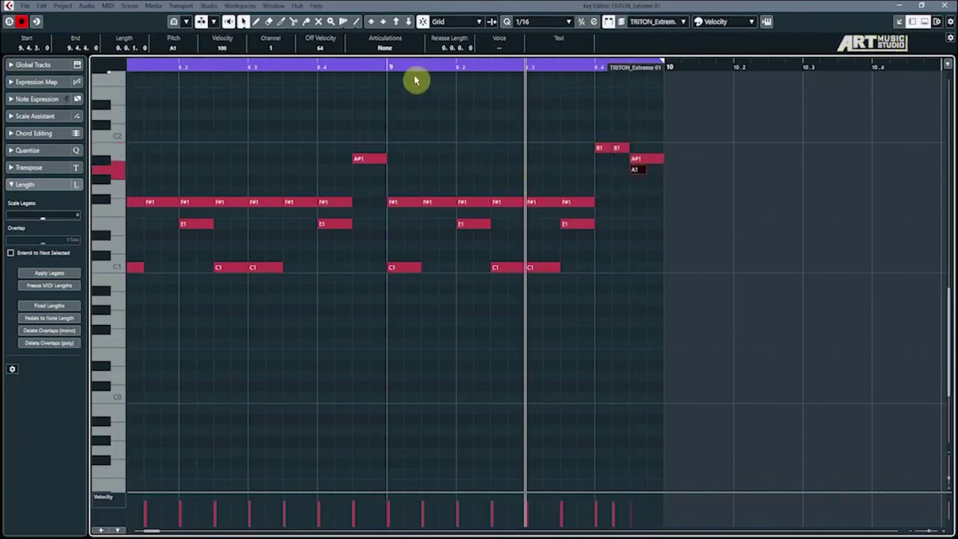
Step: Play the edited drum part from bar 9 through the loop, return to the full project view and stop playback
click(388, 70)
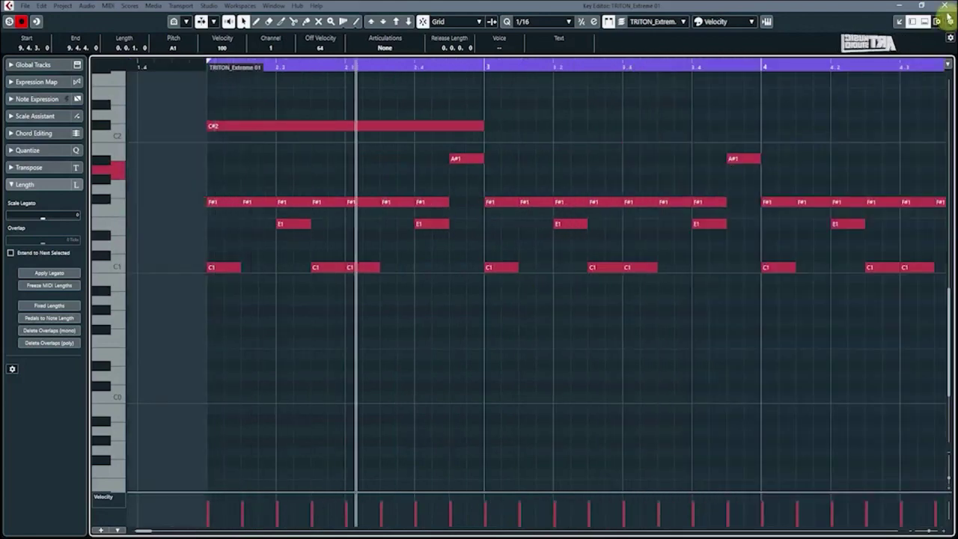
click(912, 23)
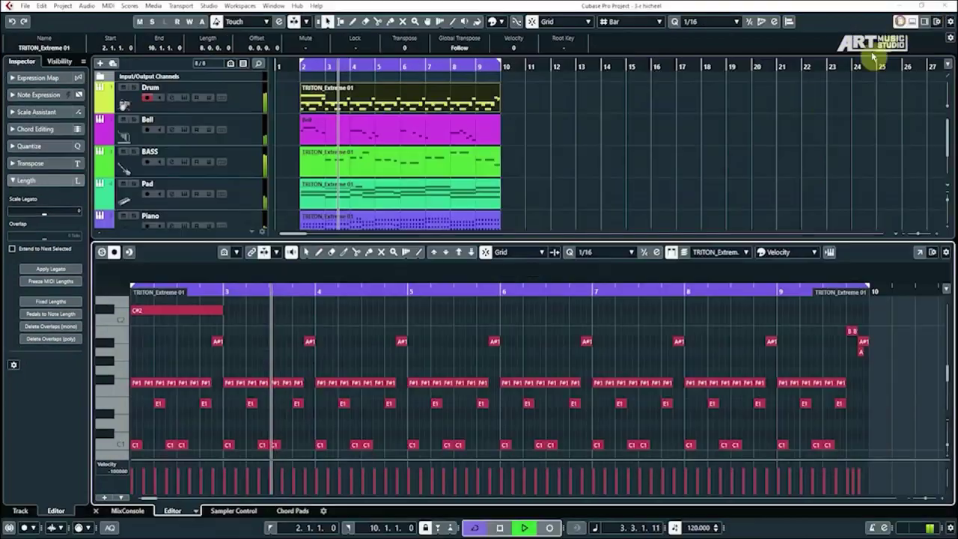
key(Return)
click(593, 227)
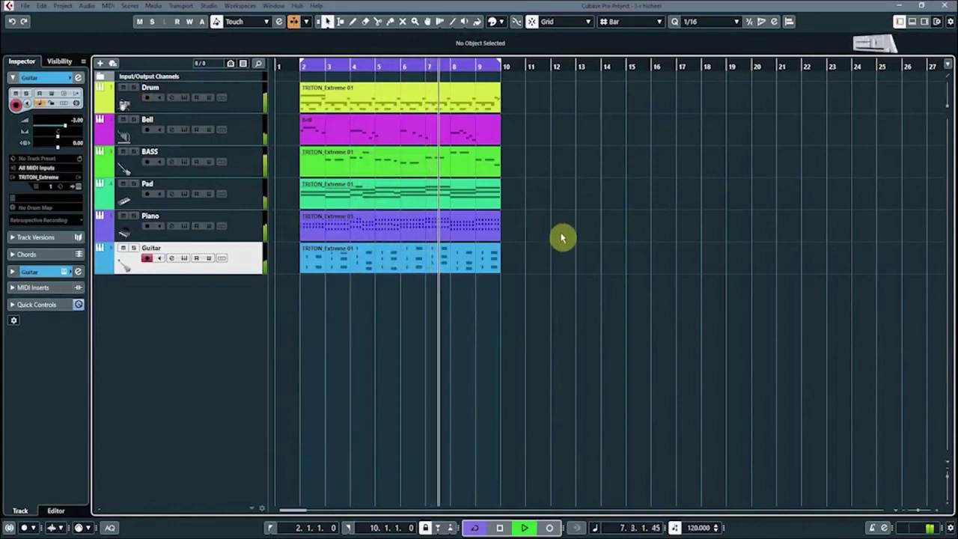
key(space)
Step: Raise the Bell track's volume to 2.00 and play the loop from its start to check the mix
click(238, 128)
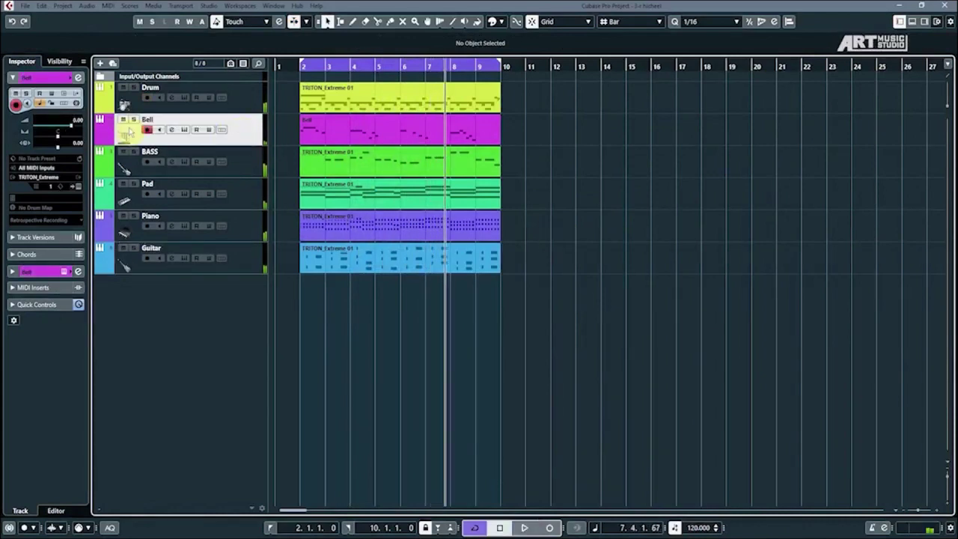
click(76, 121)
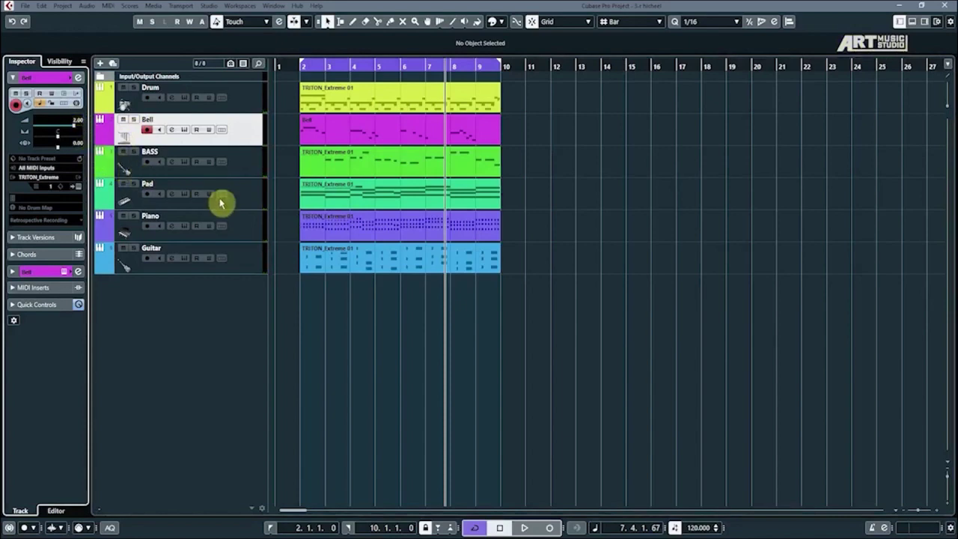
key(KP_1)
key(space)
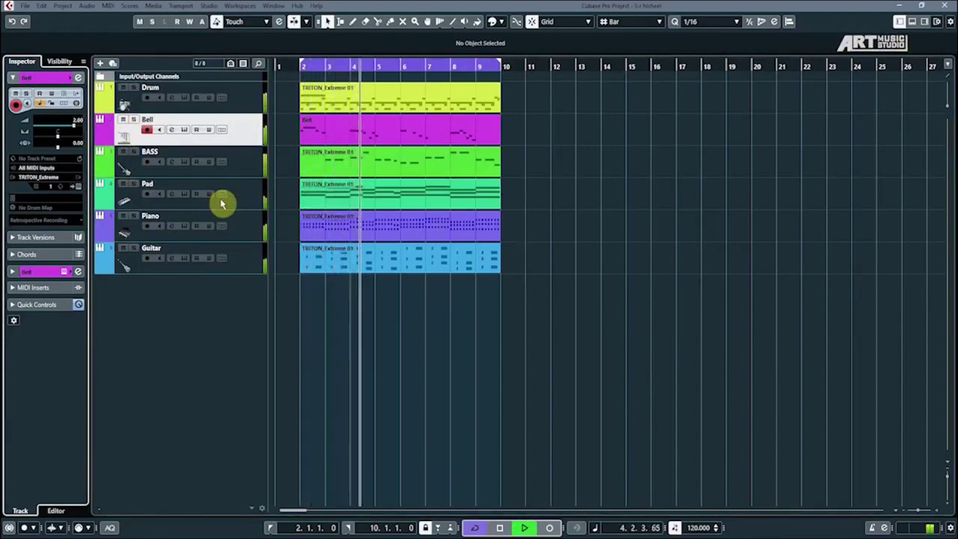
click(532, 197)
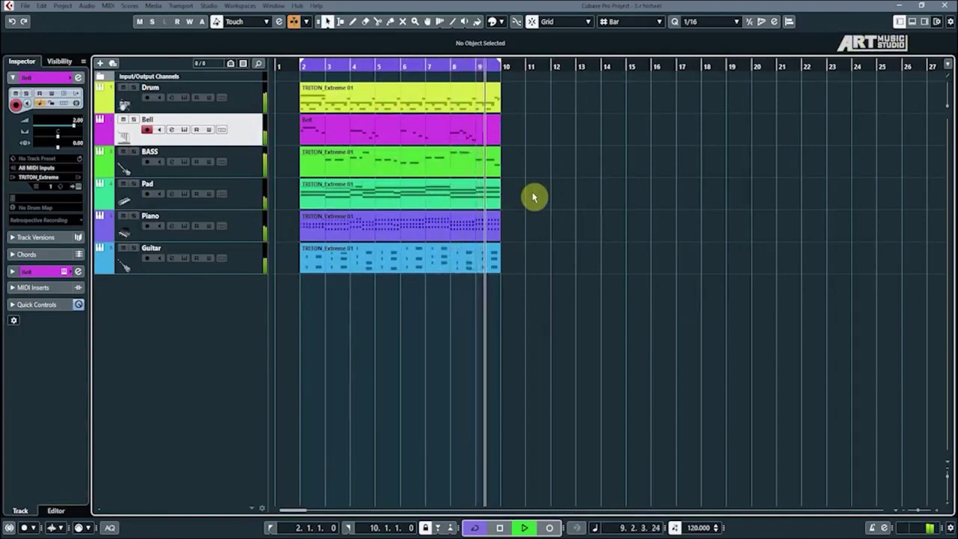
key(space)
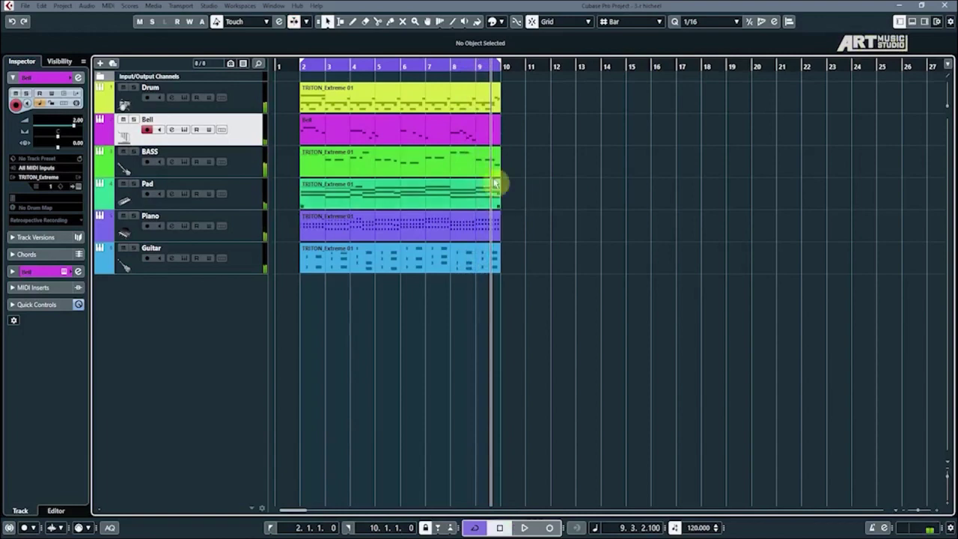
Step: Shift the cycle range to bars 10–18 and duplicate the Drum part directly after the original
drag(373, 66, 571, 57)
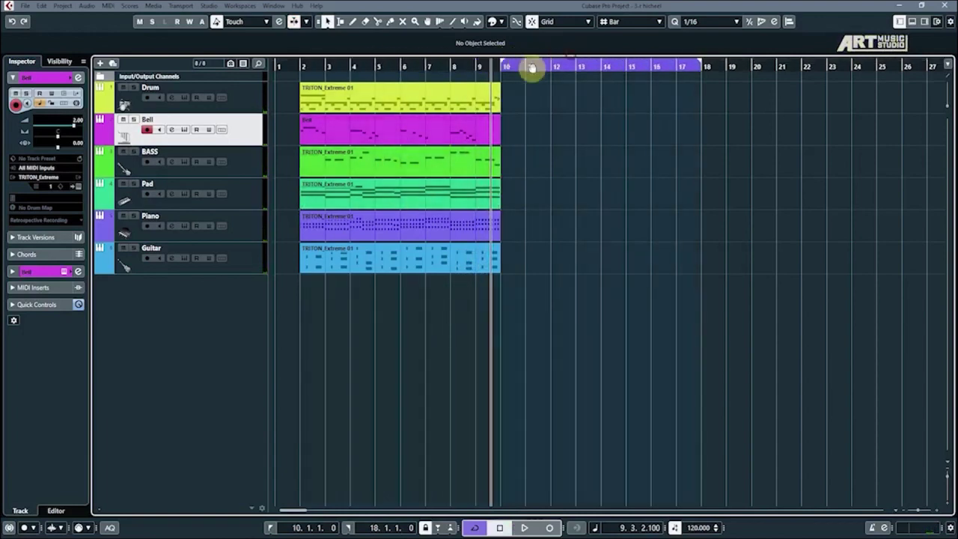
click(506, 67)
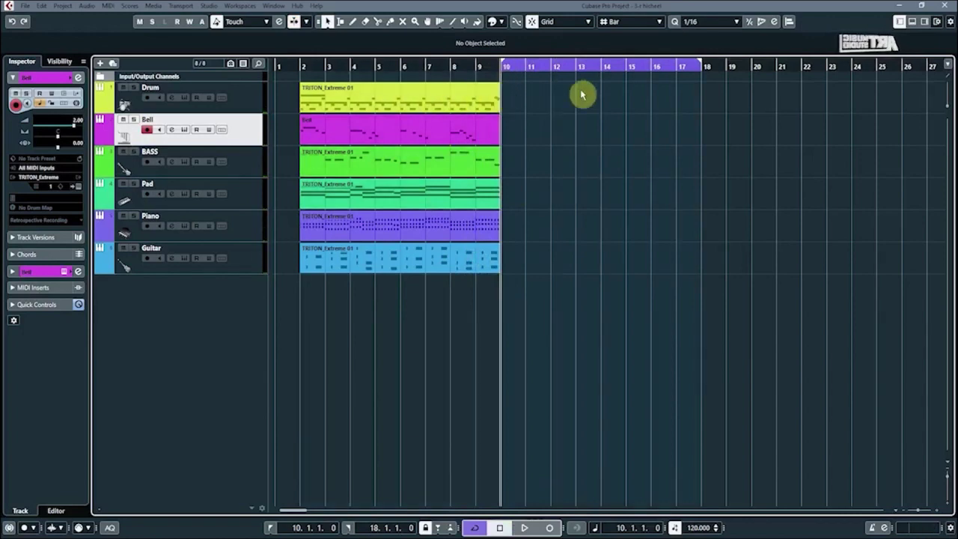
click(414, 103)
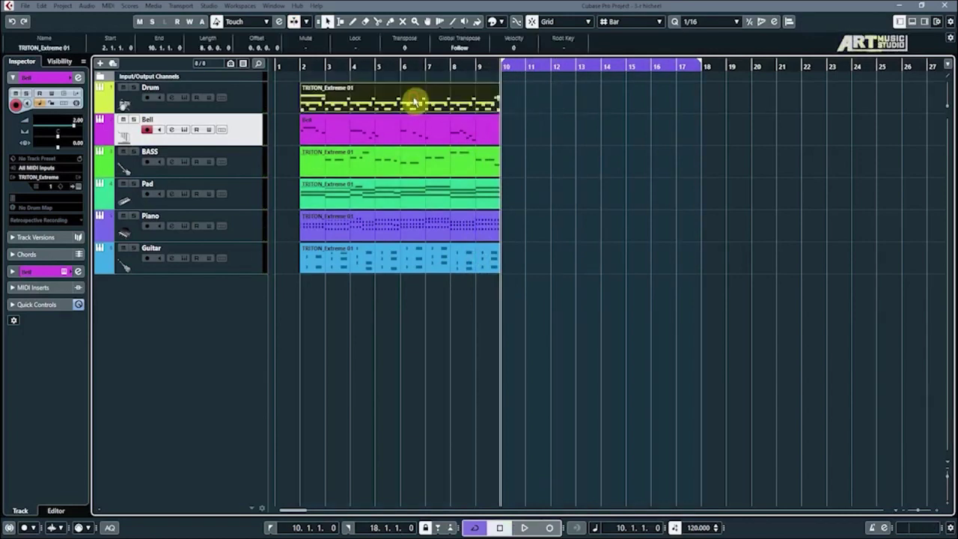
key(ctrl+d)
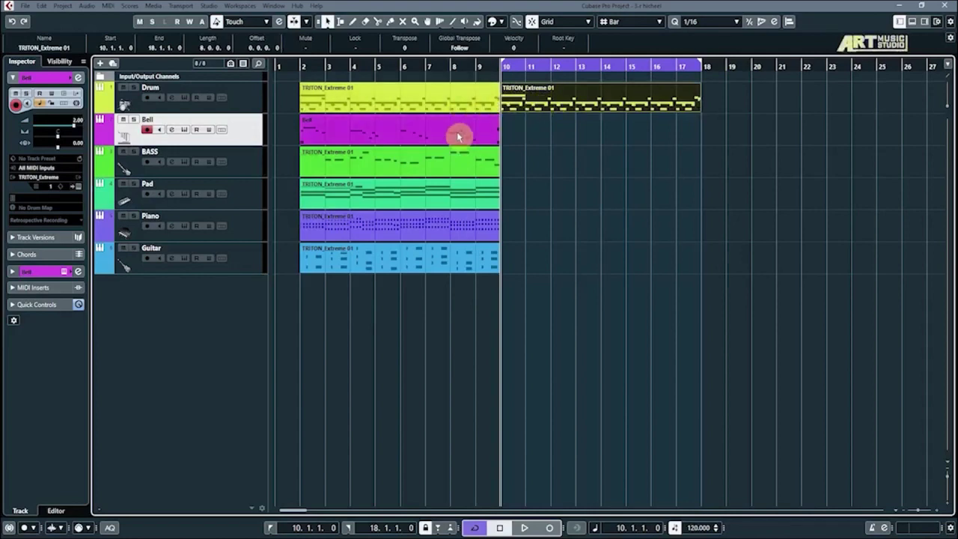
Step: Add one TRITON_Extreme instrument track routed to Stereo Out below the Bell track
click(312, 133)
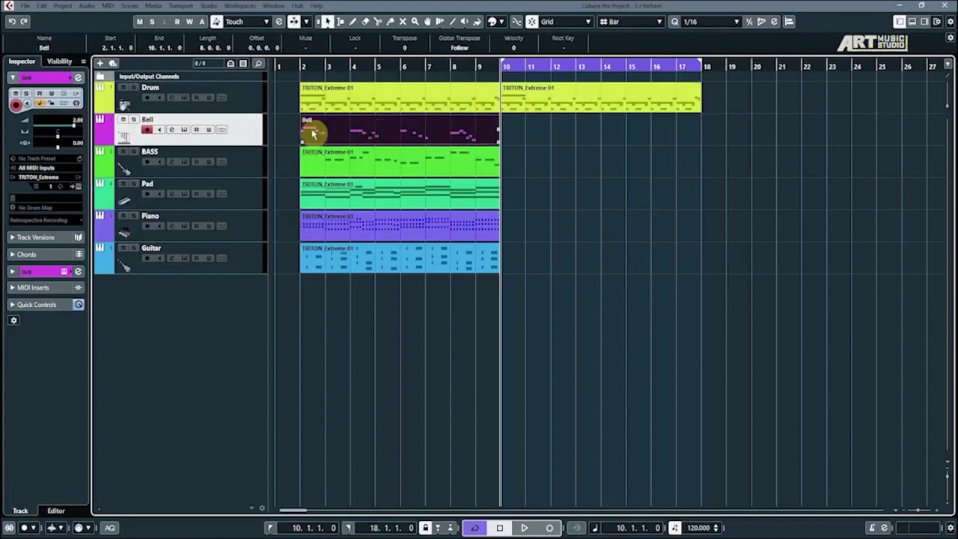
right_click(244, 132)
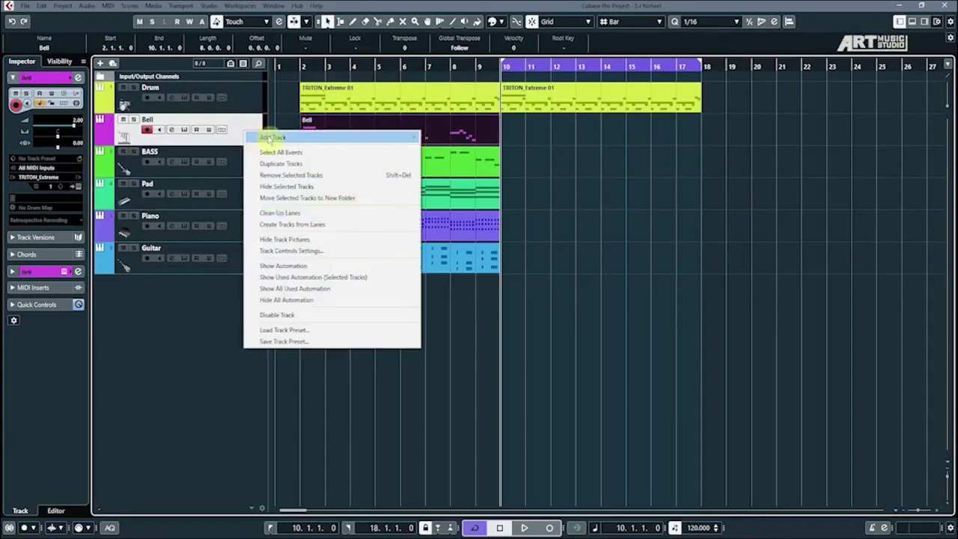
click(277, 139)
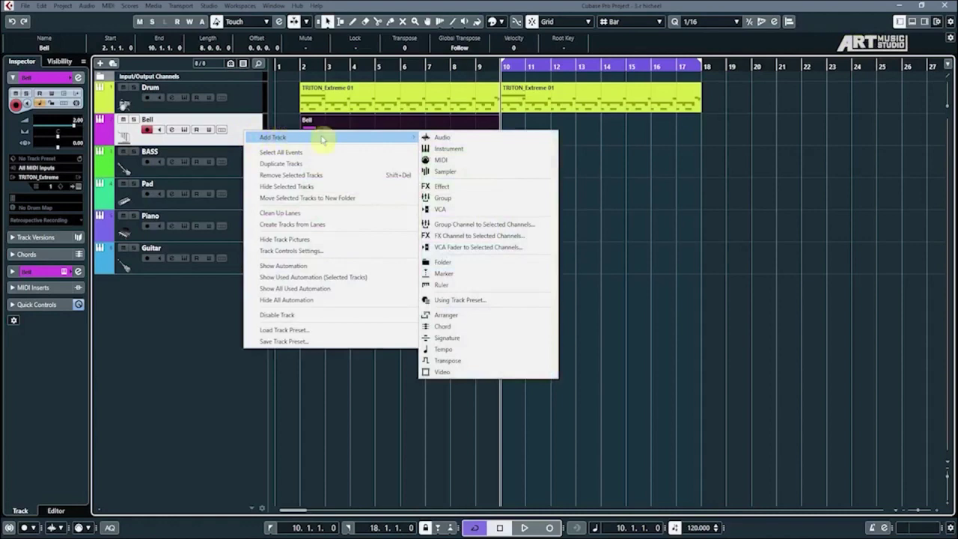
click(449, 150)
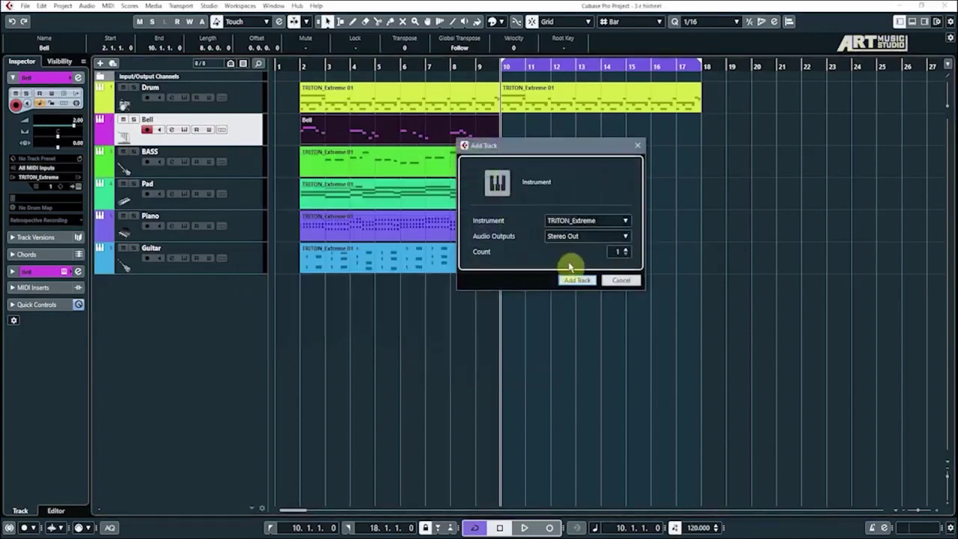
click(575, 282)
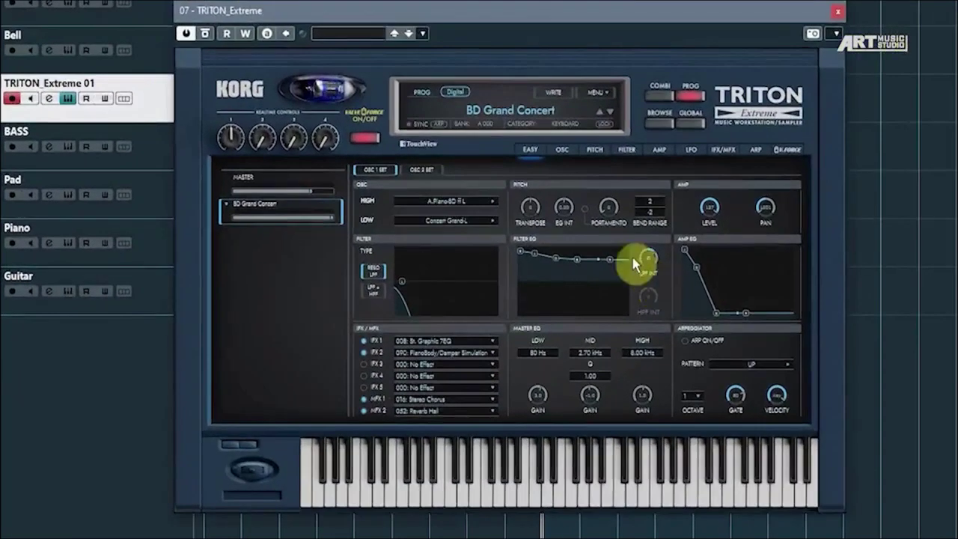
Step: Filter the new instrument's programs to the Wood/Reed category and load the Pan Flute program
click(505, 114)
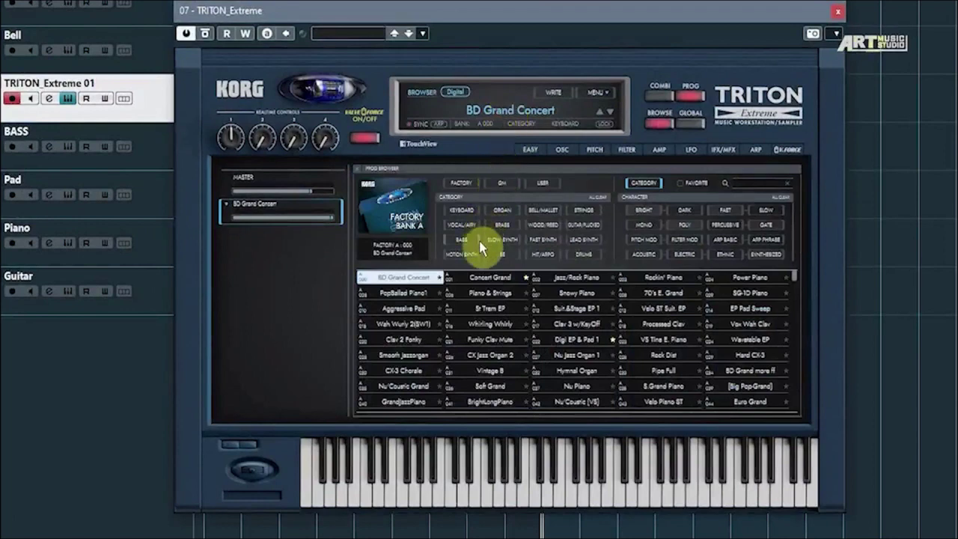
click(543, 226)
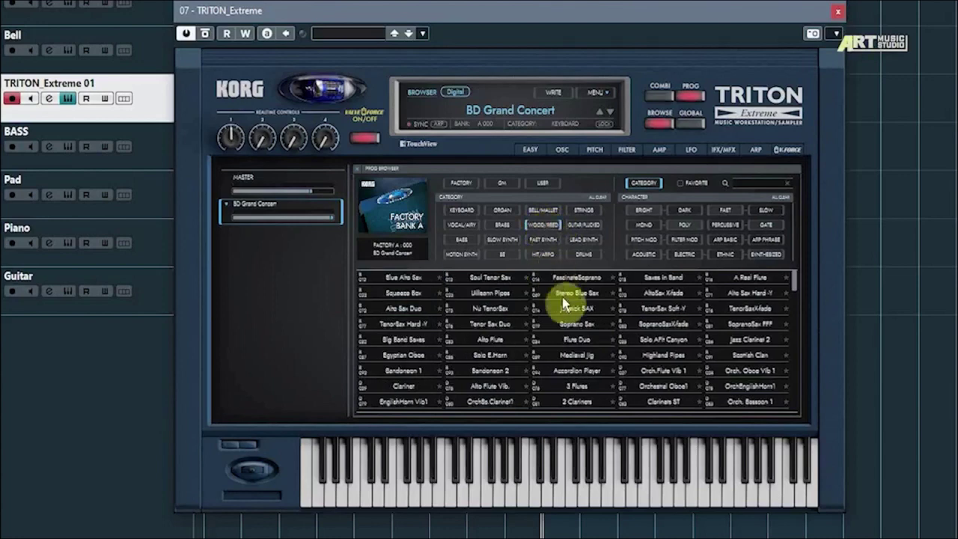
scroll(589, 358, down, 2)
scroll(588, 358, down, 2)
scroll(589, 358, down, 1)
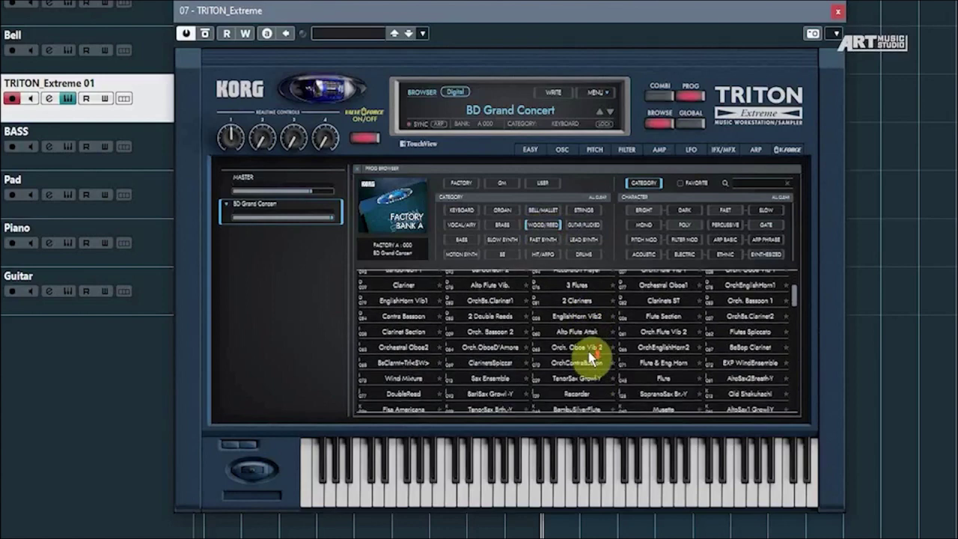
scroll(589, 358, down, 1)
scroll(589, 357, down, 2)
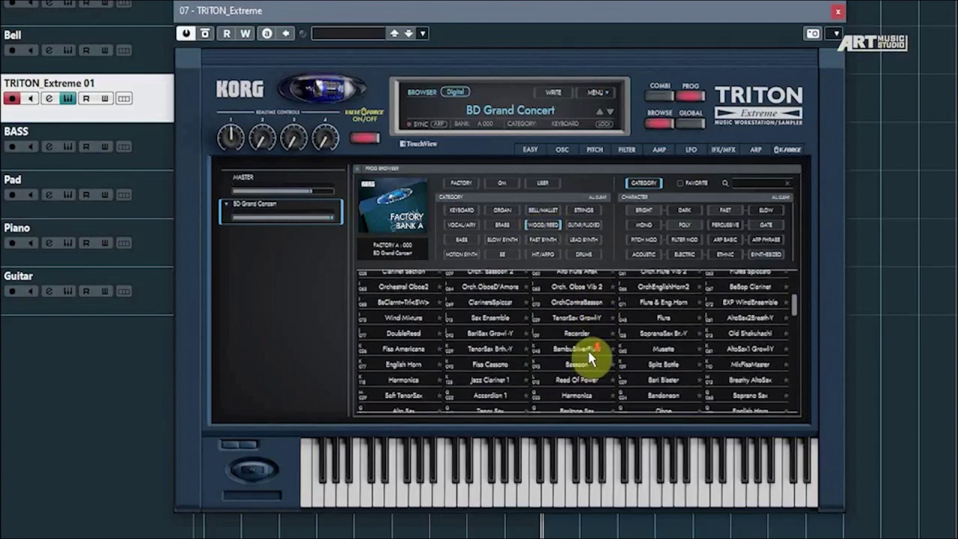
scroll(589, 358, down, 2)
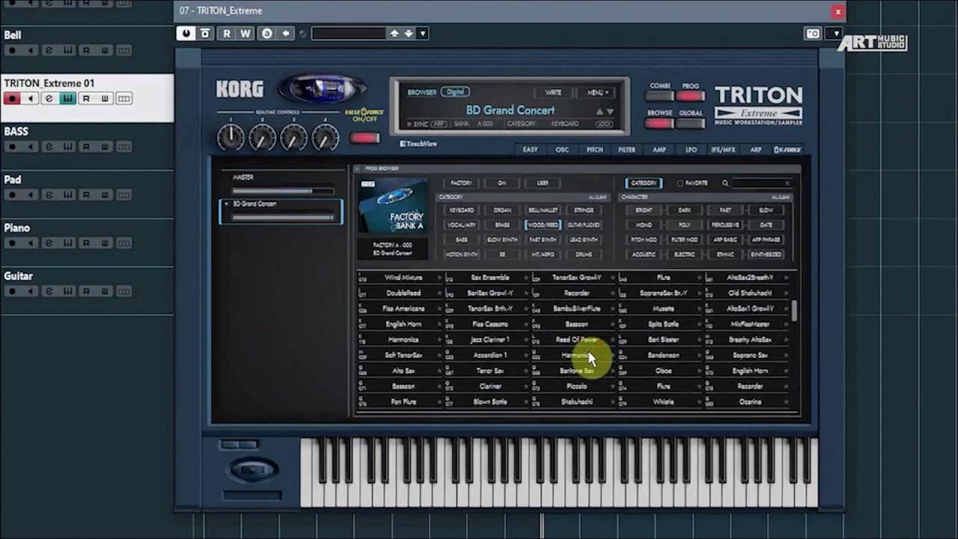
scroll(589, 358, down, 1)
scroll(589, 357, down, 1)
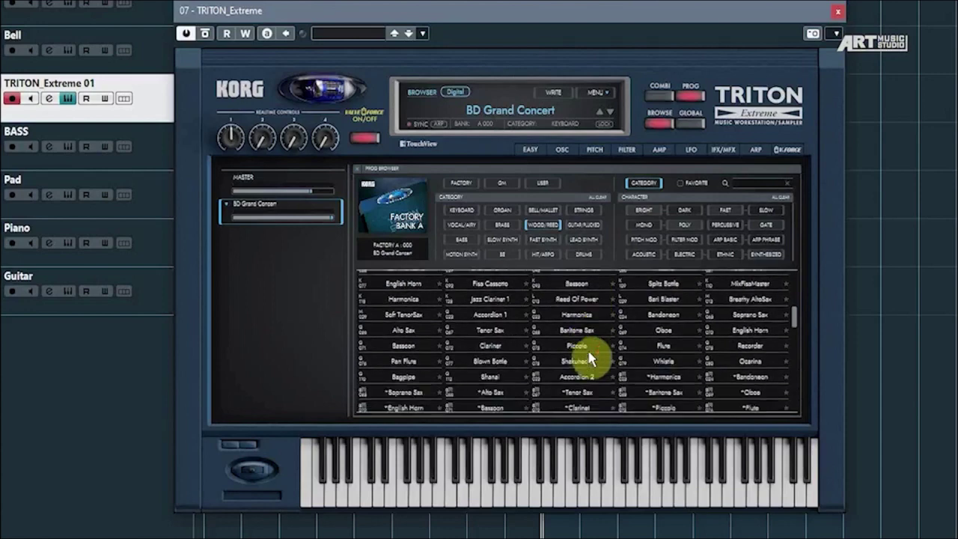
scroll(589, 358, down, 1)
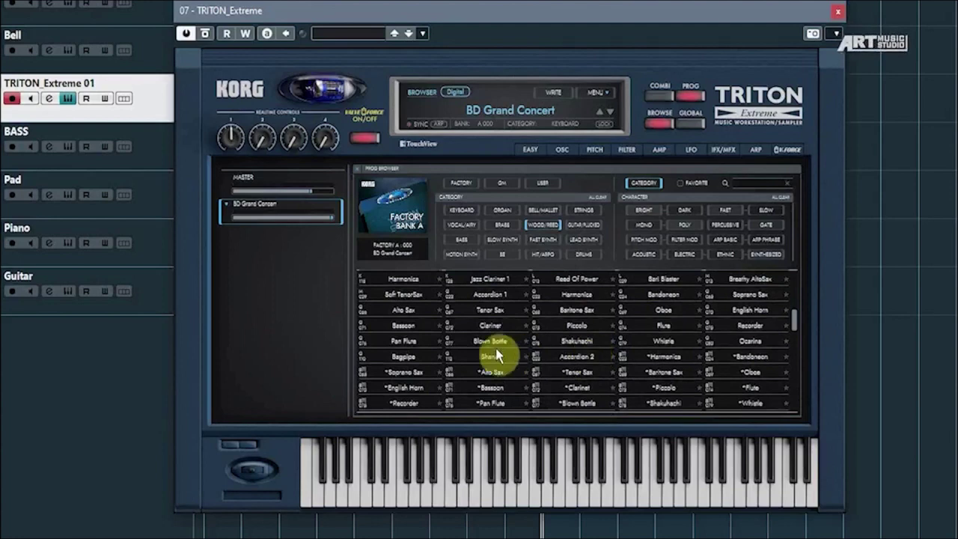
click(412, 342)
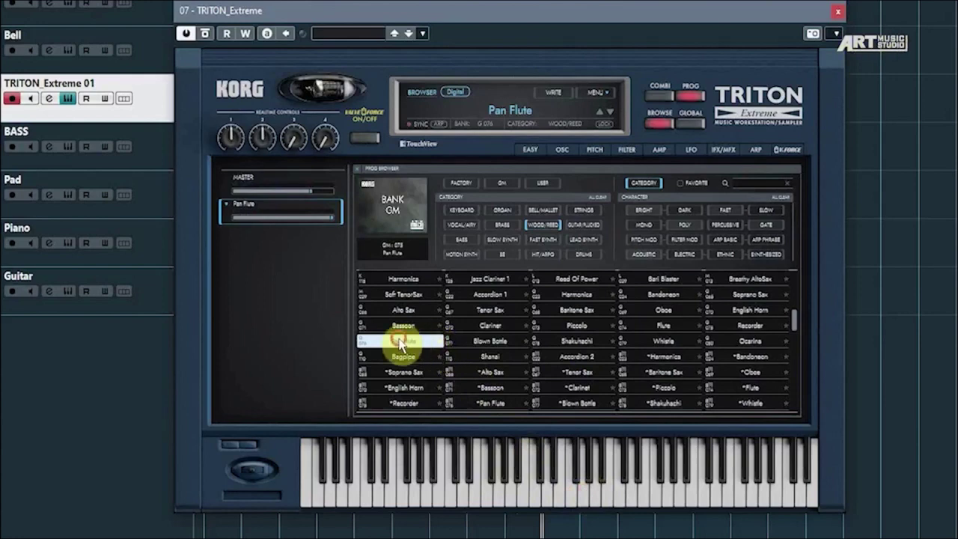
Step: Compare against the Tenor Sax program, return to Pan Flute and audition it with a few notes
click(490, 310)
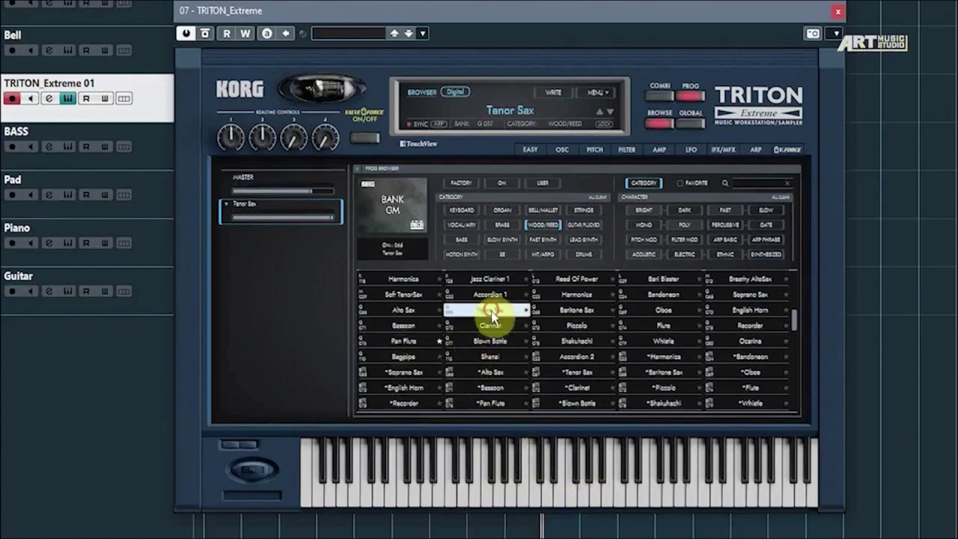
click(403, 341)
click(590, 497)
click(648, 495)
click(668, 492)
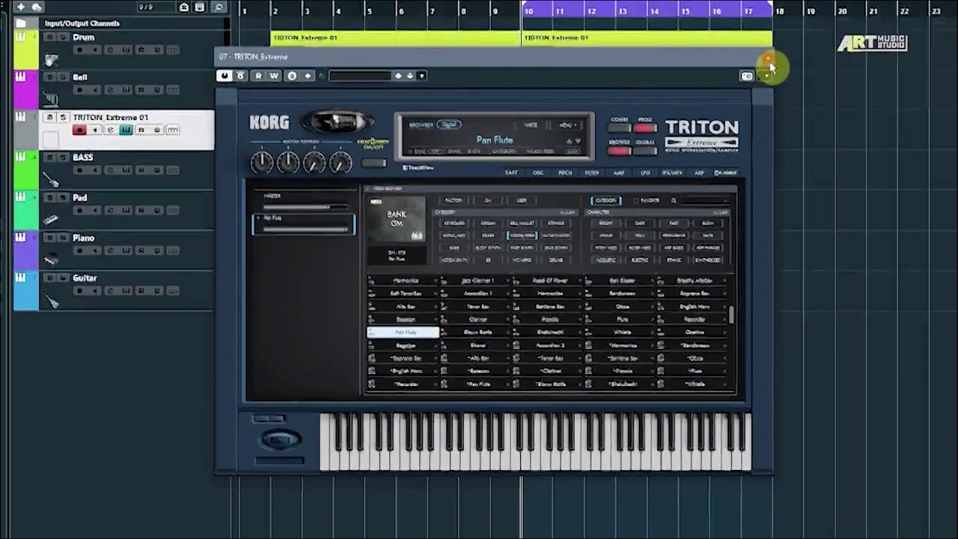
Step: Close the instrument window, rename the new TRITON_Extreme track as Melody 2 and colour it red
click(839, 13)
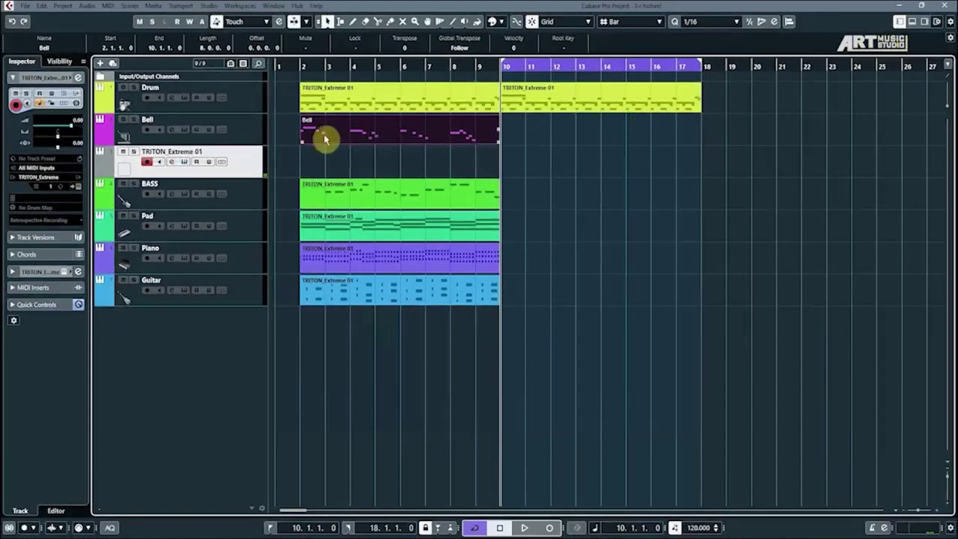
double_click(175, 152)
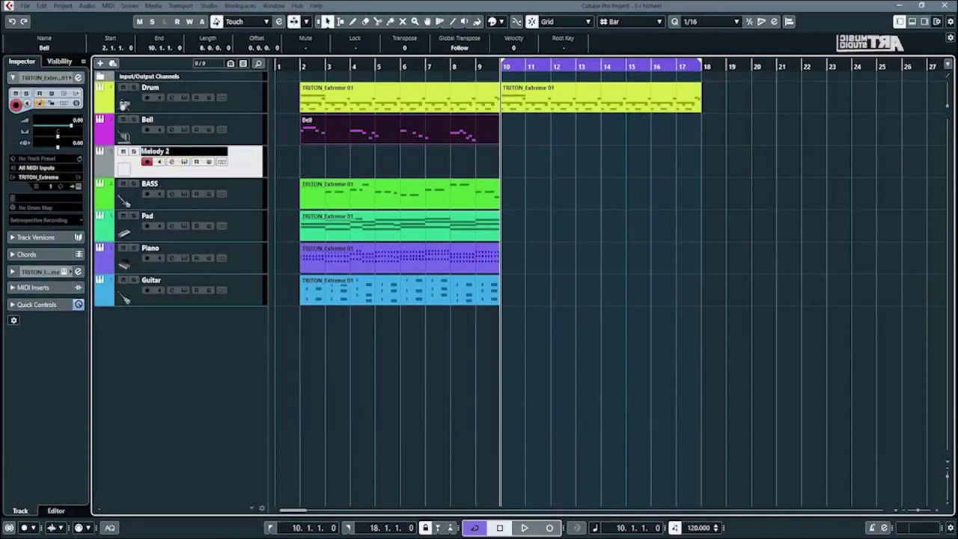
text(Melody 2)
click(78, 122)
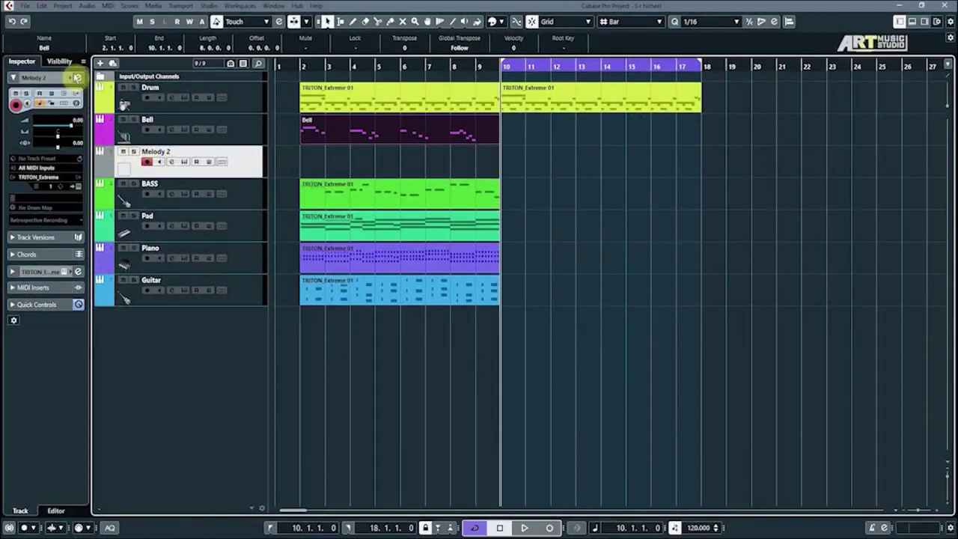
click(73, 78)
click(79, 106)
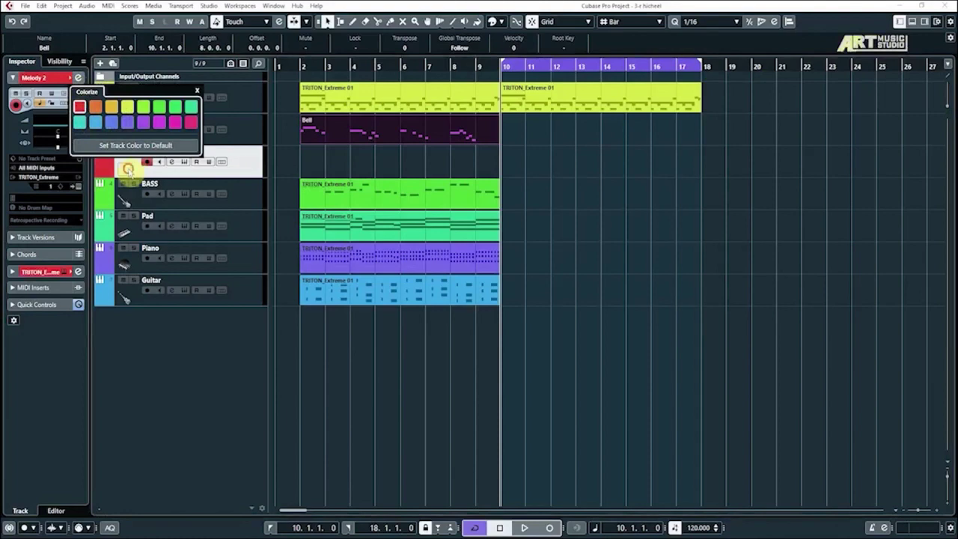
Step: Assign the pan flute picture from the factory track pictures to the Melody 2 track
click(127, 169)
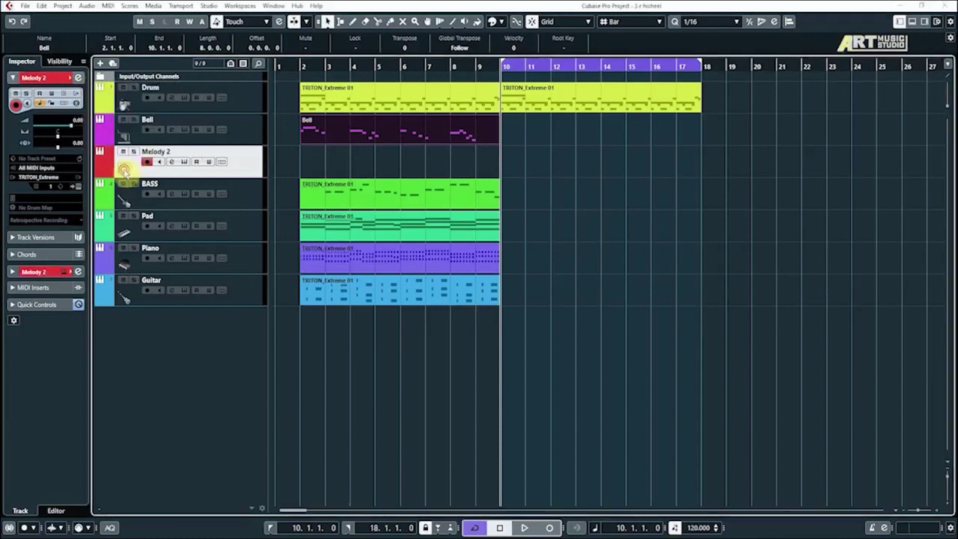
double_click(126, 171)
scroll(547, 294, down, 8)
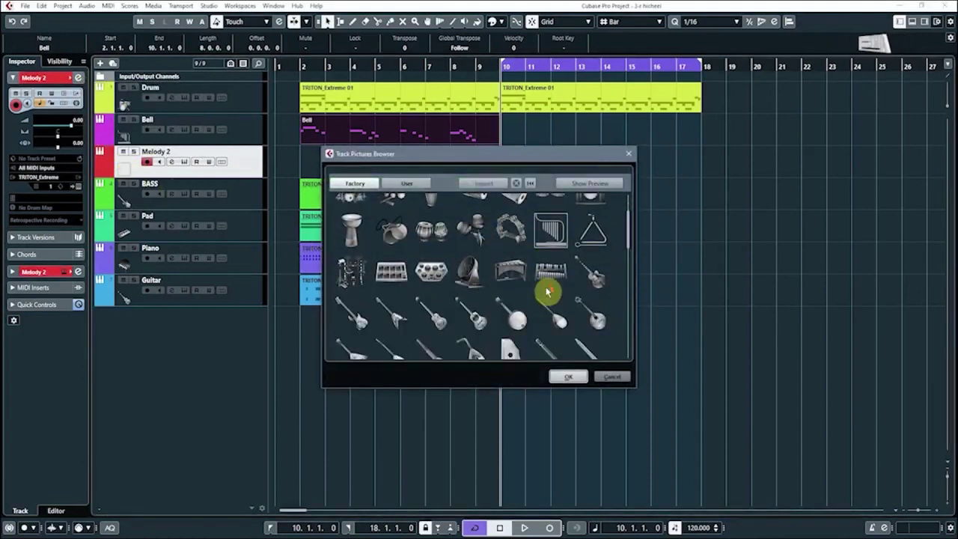
scroll(547, 293, down, 3)
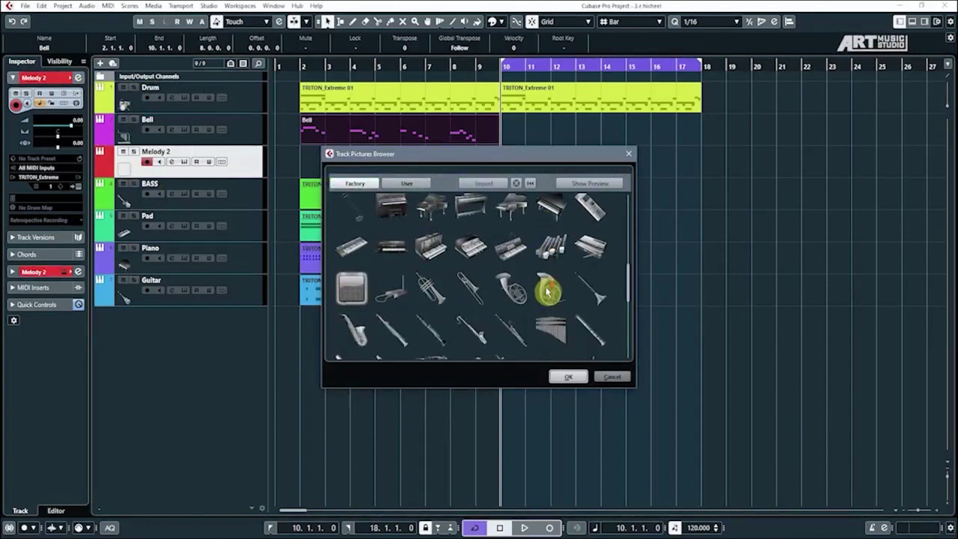
click(509, 297)
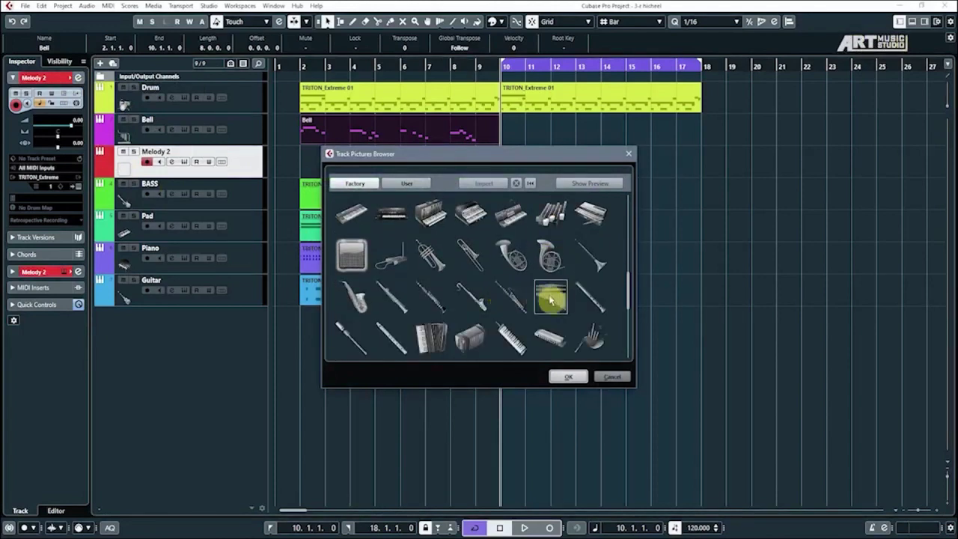
click(591, 298)
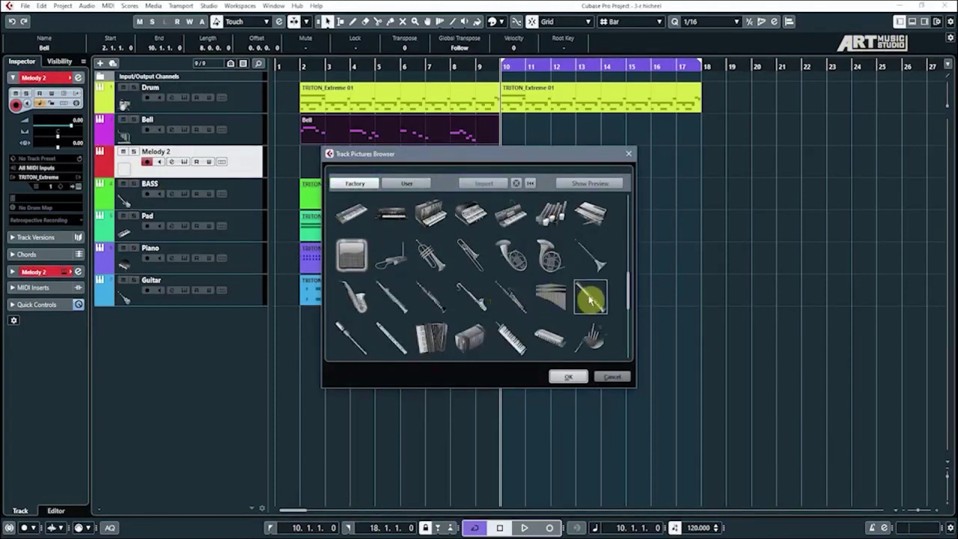
click(561, 299)
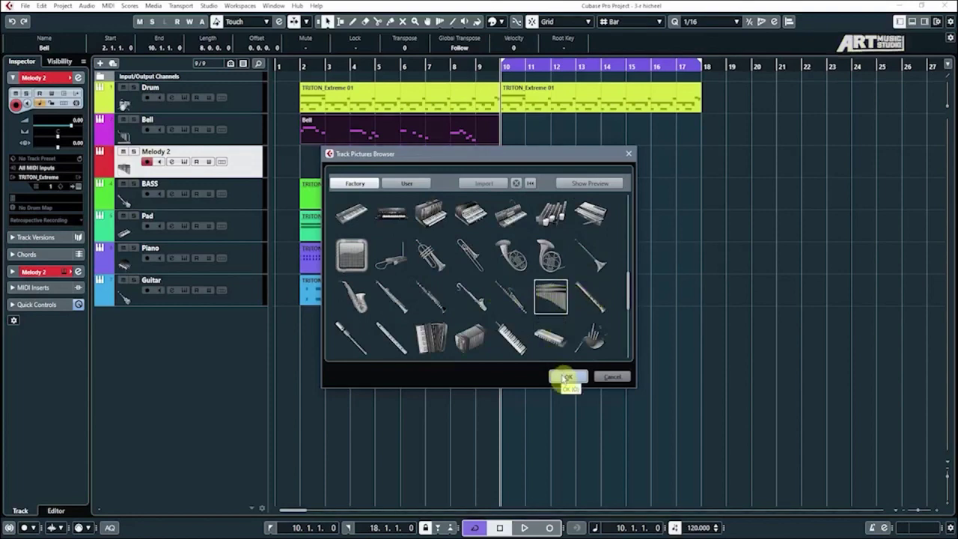
click(565, 377)
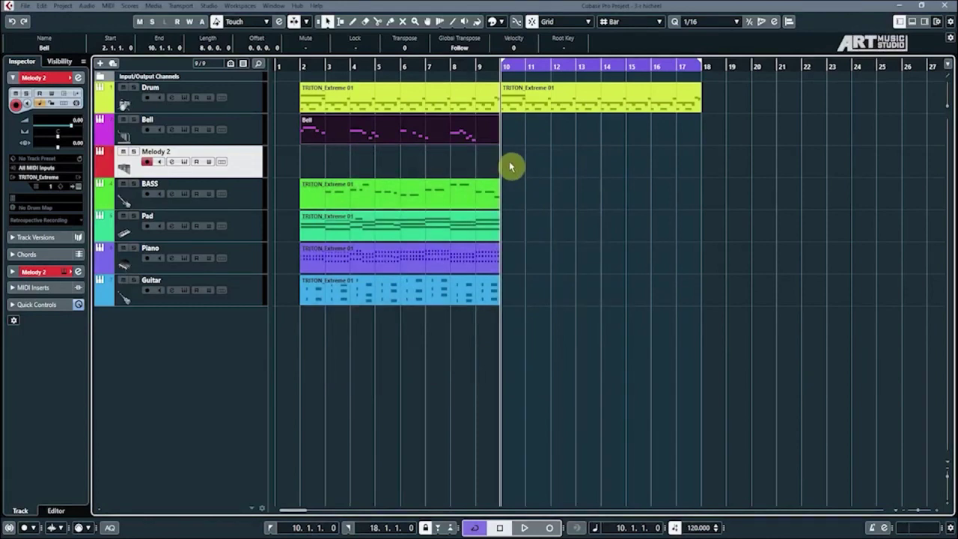
Step: Create an empty Melody 2 part from bar 10 to bar 18 and open it in a separate Key Editor window
drag(508, 157, 695, 162)
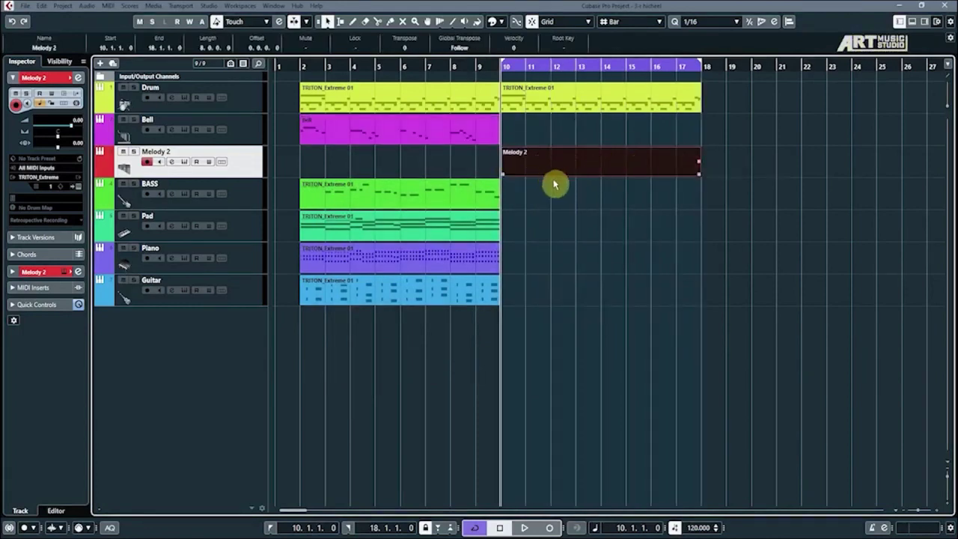
click(554, 196)
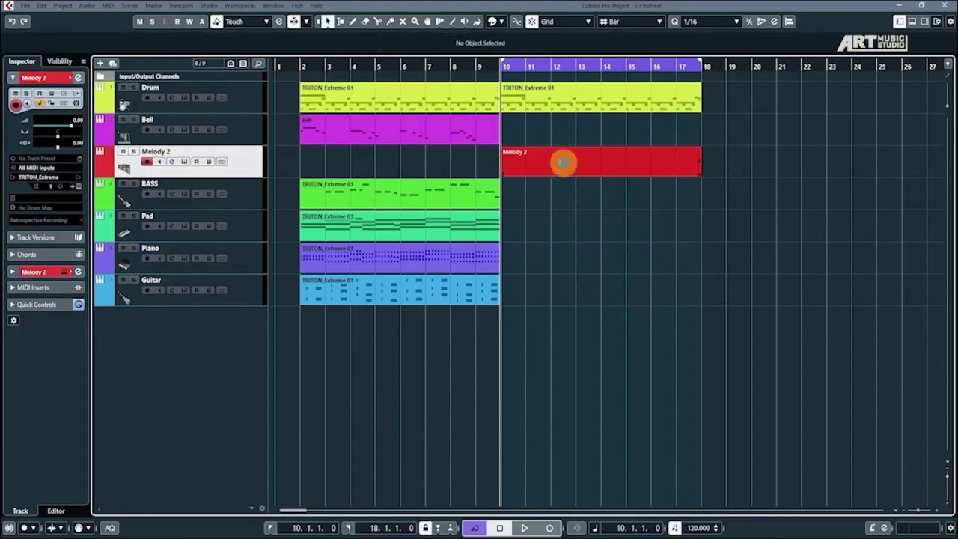
double_click(539, 171)
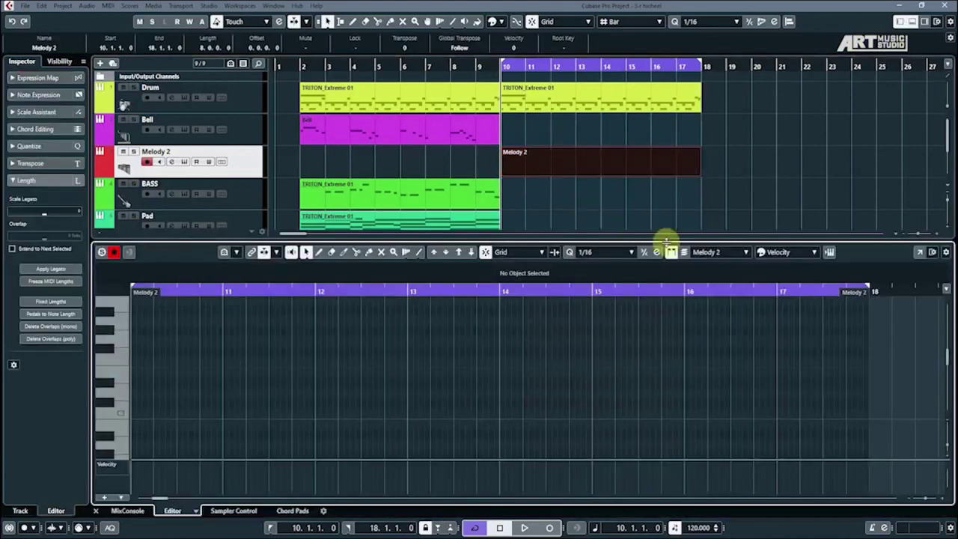
click(919, 254)
key(h)
key(g)
key(g)
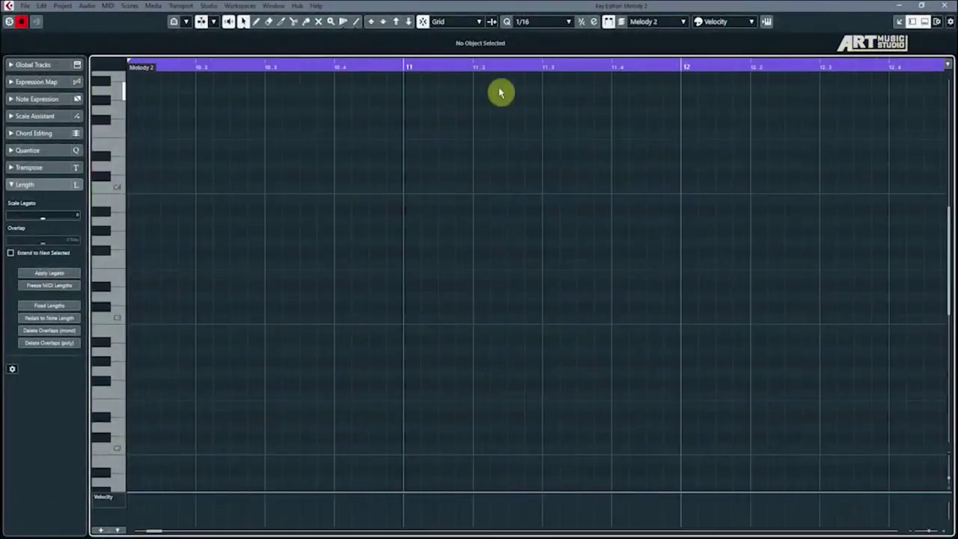
key(h)
key(h)
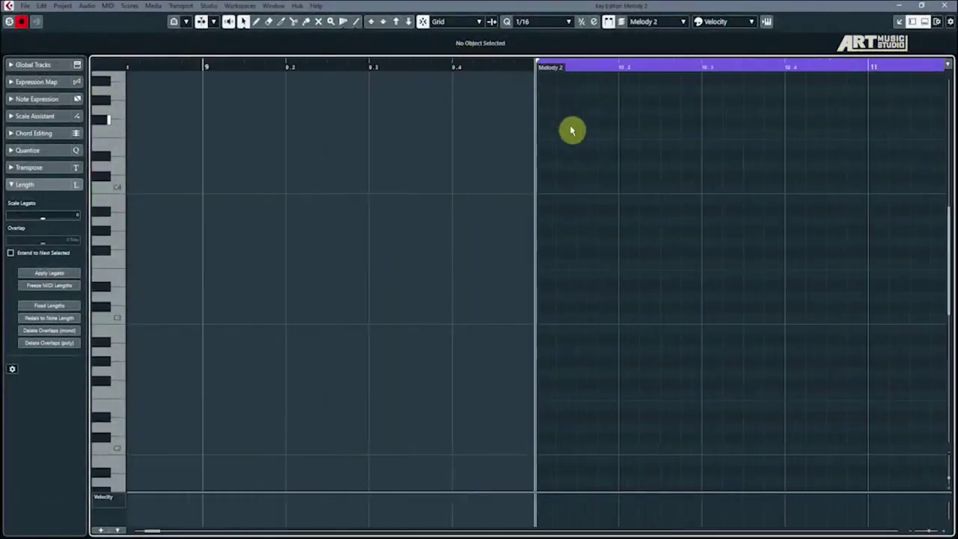
Step: Enter an E4 note at the start of bar 10, set the quantize grid to 1/8 and lengthen the note to an eighth
click(554, 222)
mouse_move(552, 222)
mouse_down()
mouse_move(553, 137)
mouse_move(556, 144)
mouse_up()
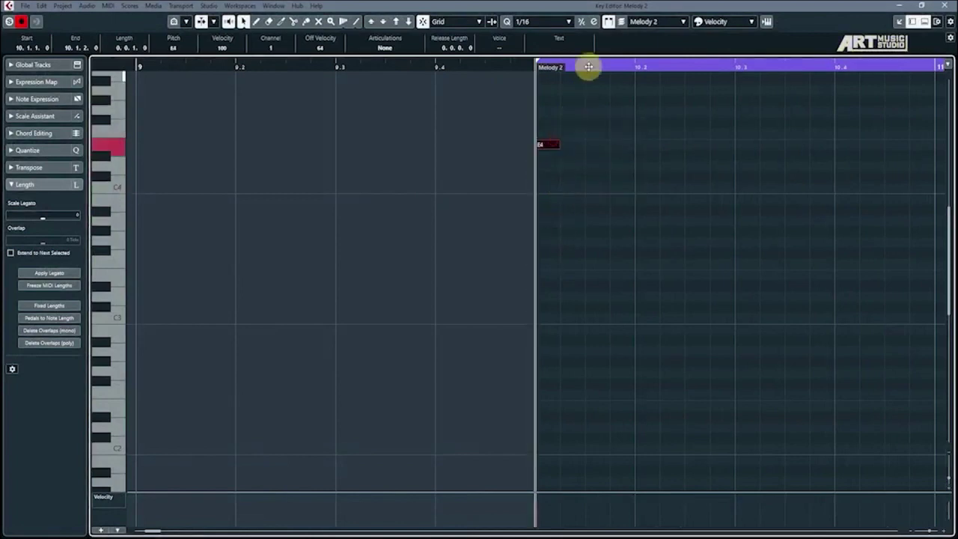
click(567, 25)
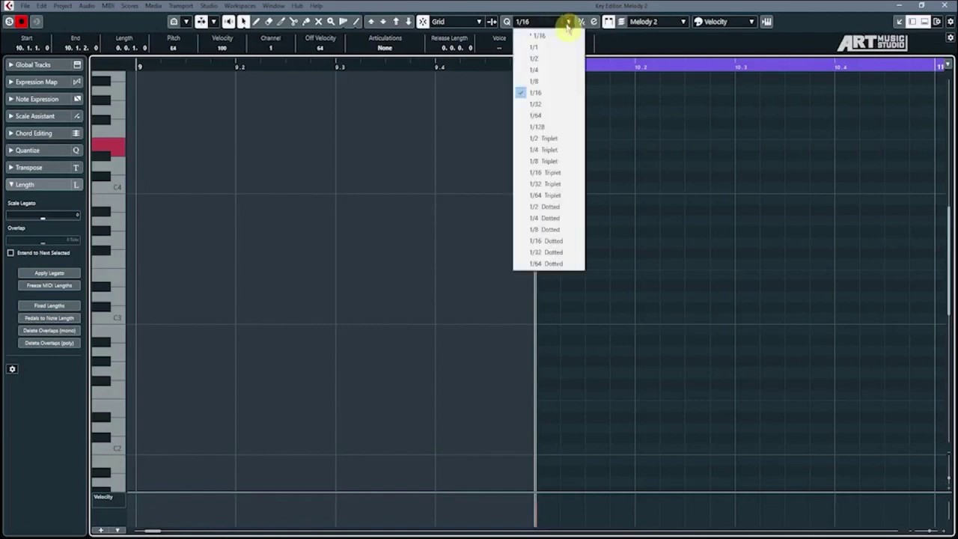
click(533, 82)
drag(558, 144, 578, 152)
key(space)
key(space)
key(g)
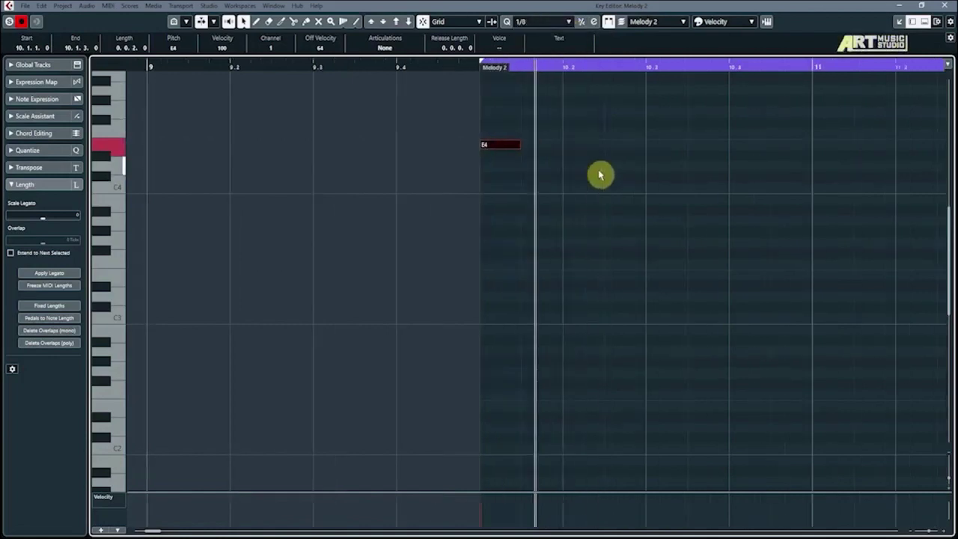
key(g)
scroll(570, 177, up, 3)
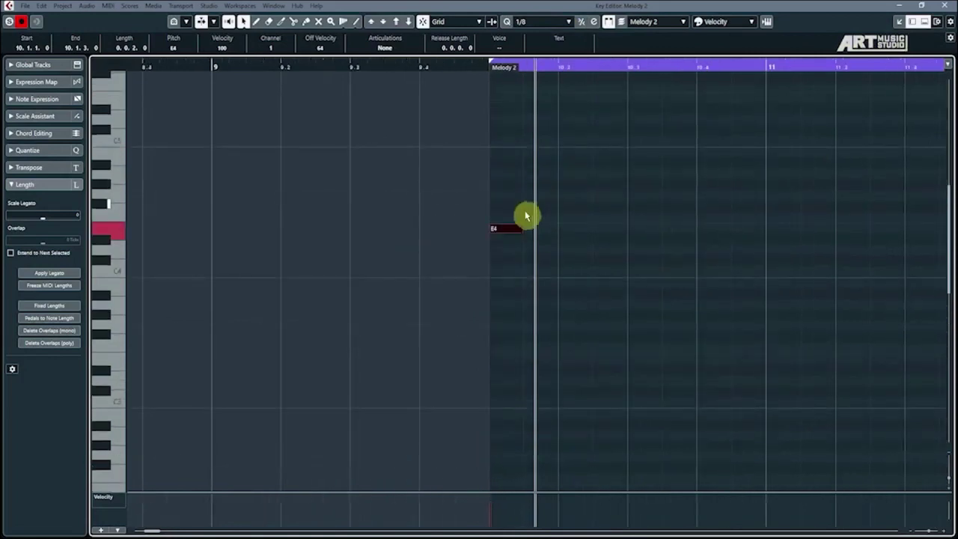
Step: Change the opening note's pitch to F4, keeping it at the start of bar 10, and check it against playback
click(214, 68)
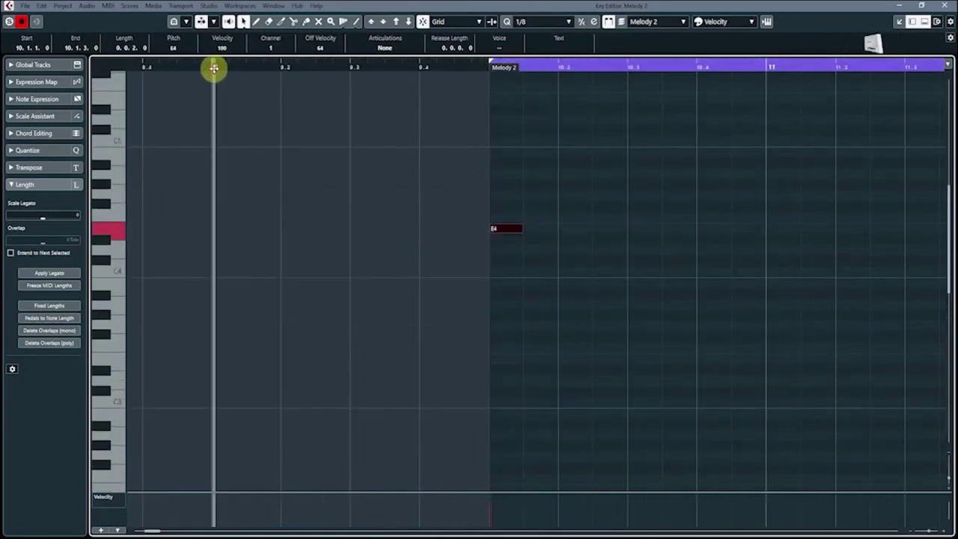
drag(494, 228, 692, 333)
key(space)
scroll(657, 316, down, 3)
drag(713, 254, 515, 267)
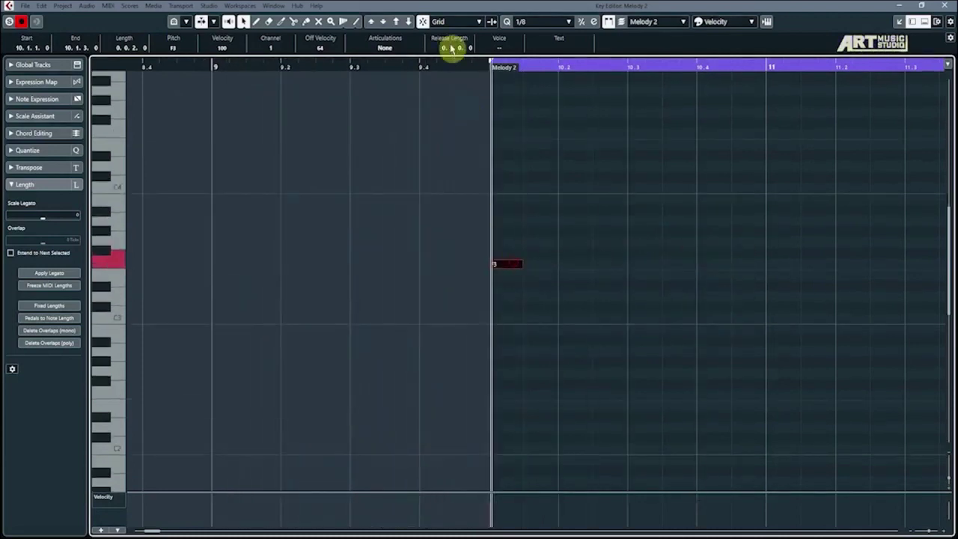
click(397, 23)
scroll(565, 218, up, 3)
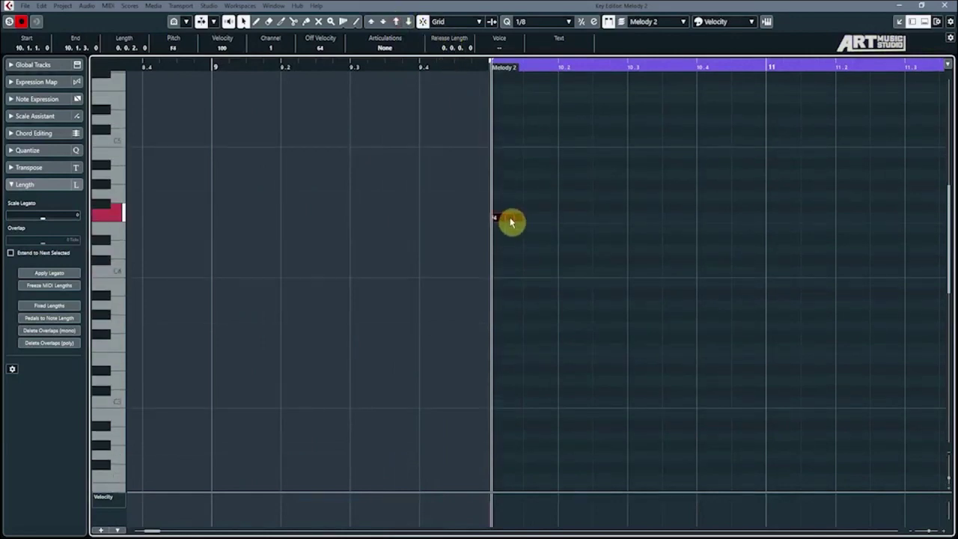
click(545, 229)
click(517, 220)
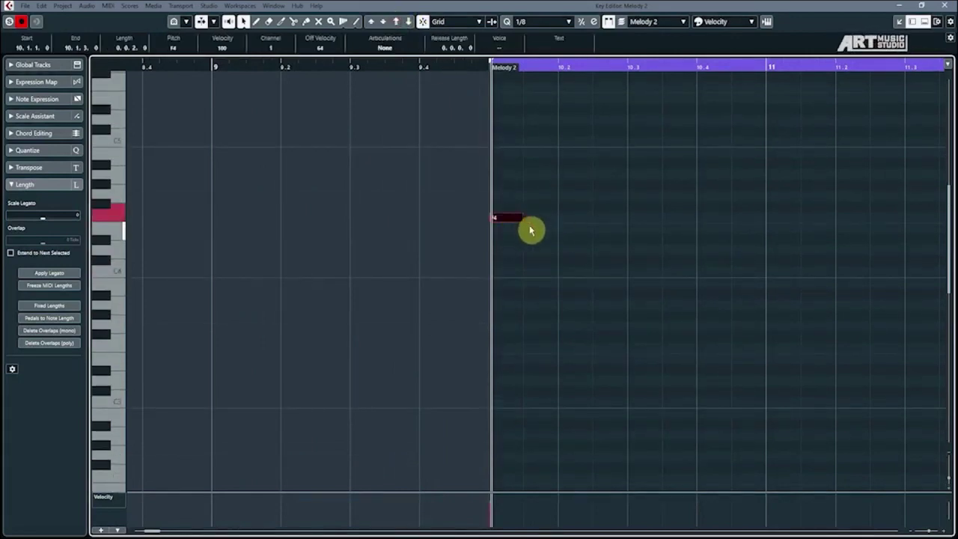
Step: Duplicate the F4 eighth note directly after itself and add a C#4 quarter note at 10.2
key(ctrl+d)
key(space)
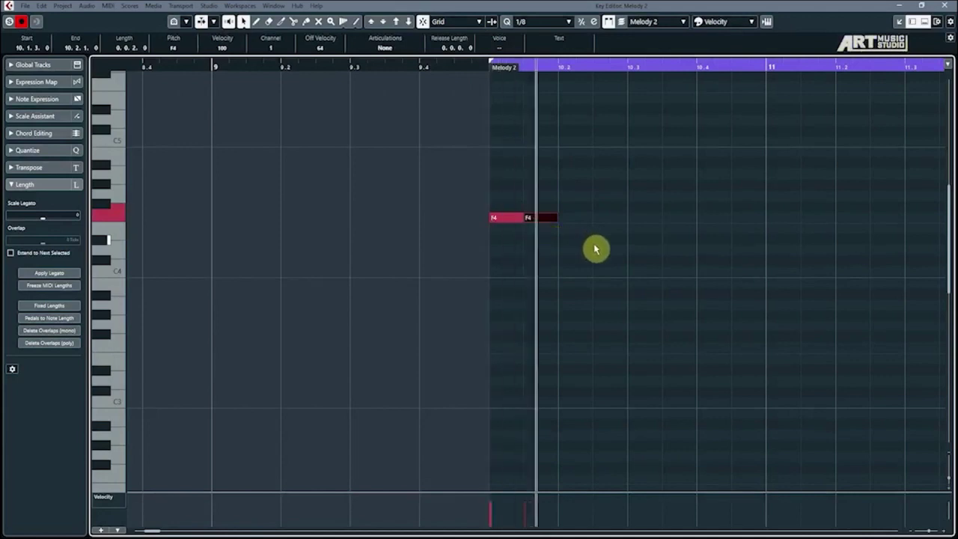
key(space)
key(h)
key(h)
drag(516, 219, 627, 267)
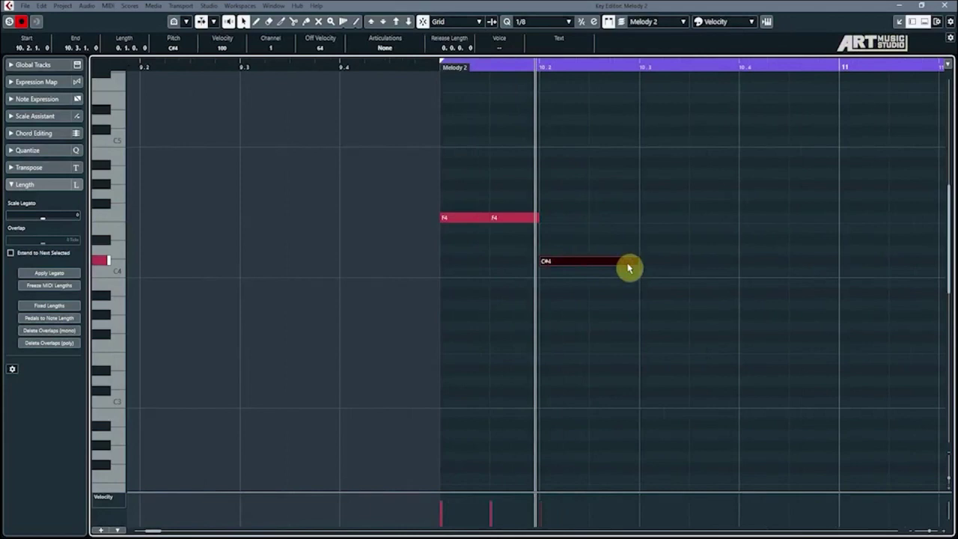
Step: Continue bar 10 with a G#3 eighth at 10.3, an F4 quarter at 10.3.3 and a D#4 eighth at 10.4.3
key(space)
drag(438, 220, 711, 216)
drag(599, 317, 740, 246)
key(space)
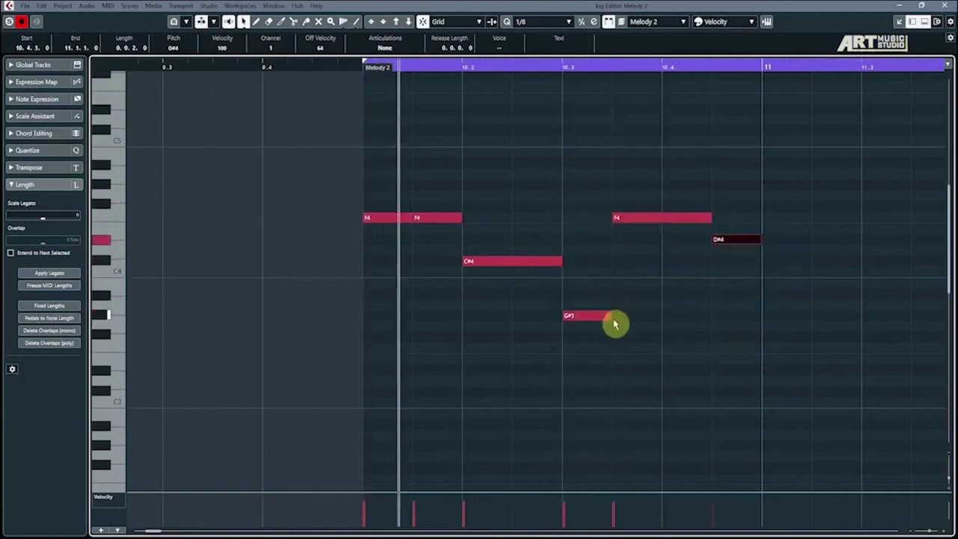
Step: Extend the D#4 note's end to 11.2 and play back the first phrase
key(g)
key(g)
key(g)
key(g)
key(h)
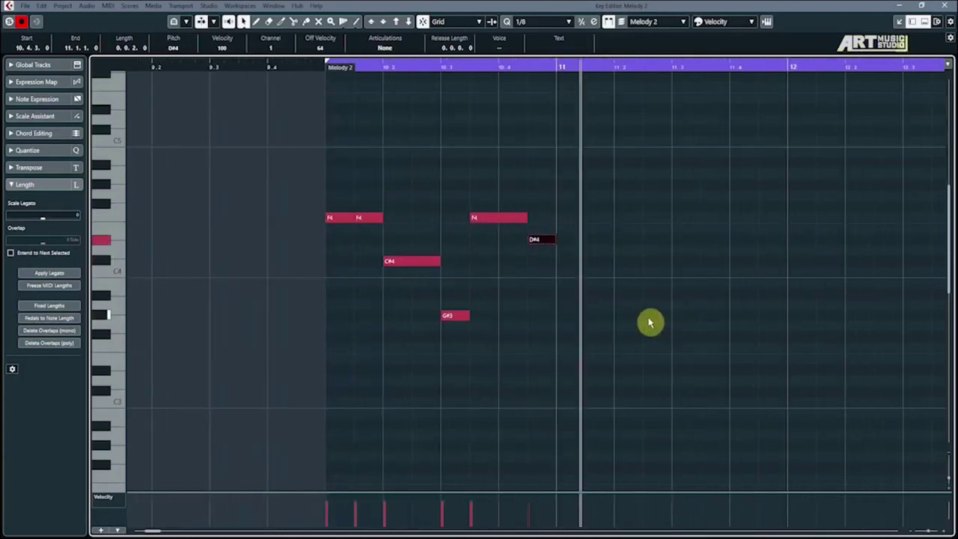
key(g)
key(space)
drag(490, 239, 502, 239)
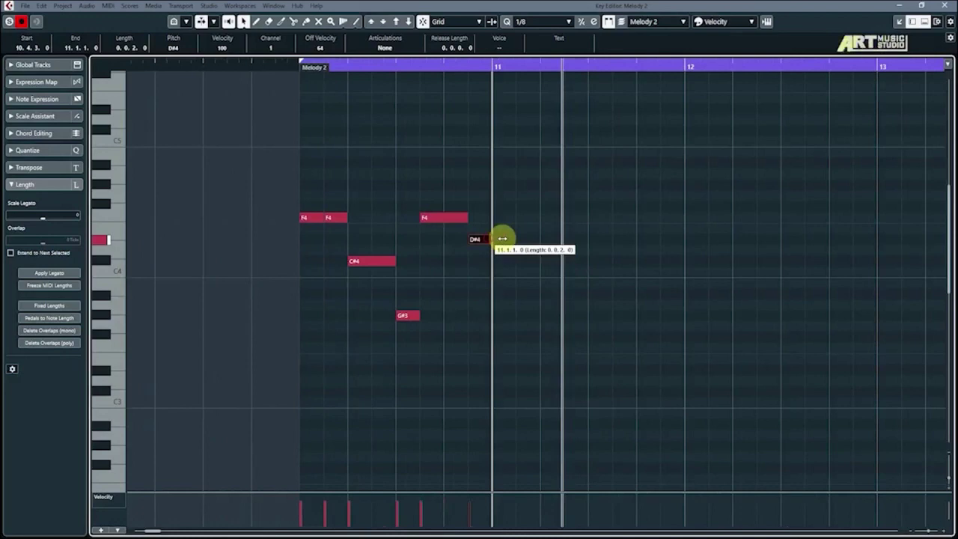
drag(502, 238, 531, 239)
key(space)
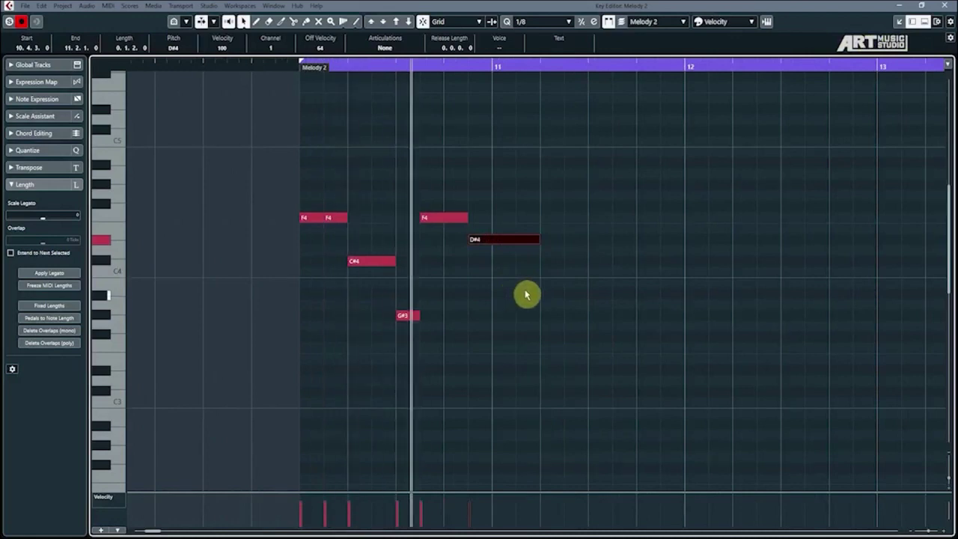
key(g)
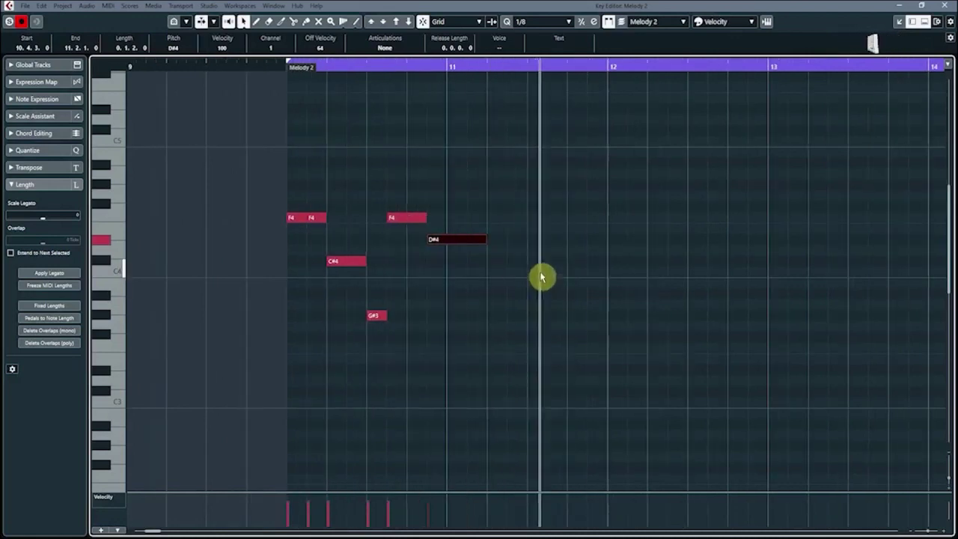
key(h)
key(space)
Step: Enter a G#4 eighth note at the start of bar 12 and duplicate it into four consecutive eighths
drag(322, 315, 615, 187)
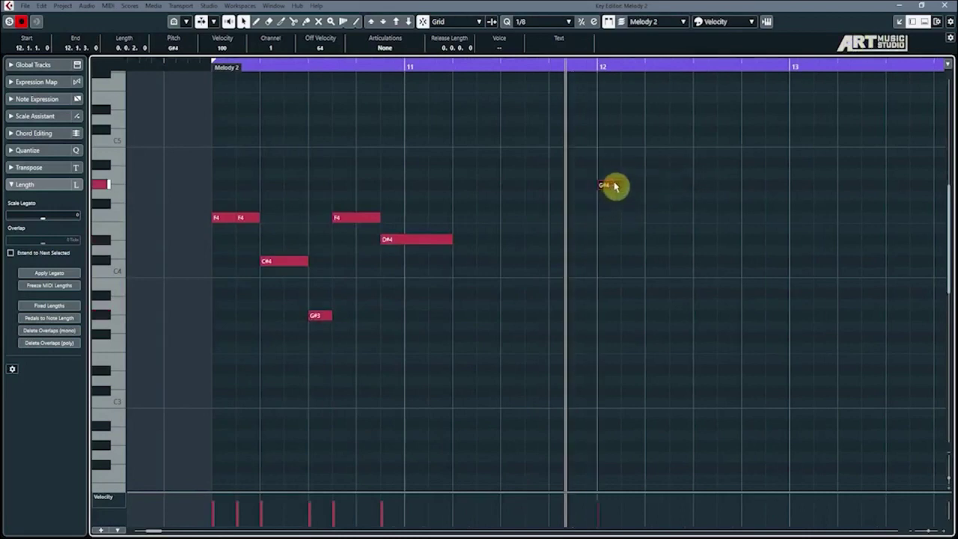
key(ctrl+d)
key(ctrl+d)
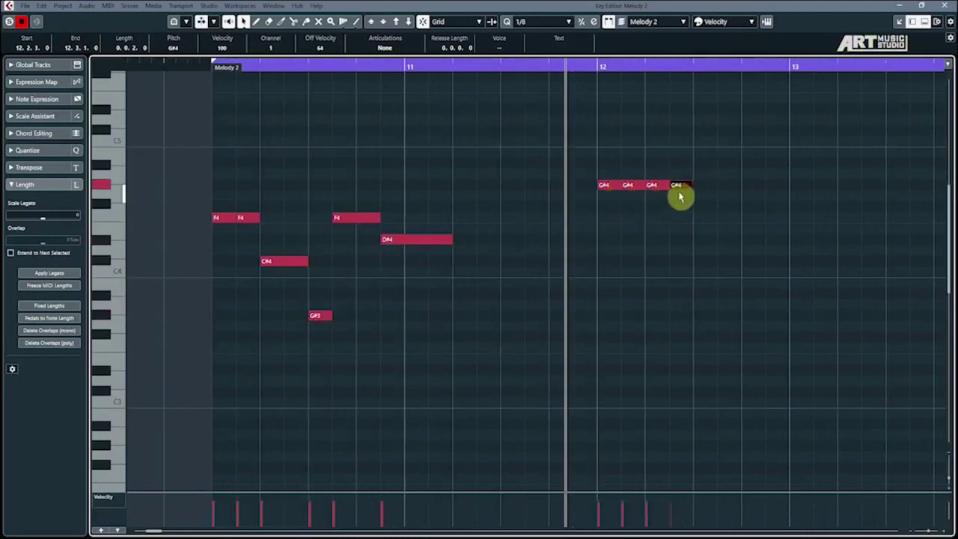
Step: Finish the second phrase with an A#4 eighth at 12.3, a G#4 quarter at 12.3.3 and an F4 from 12.4.3 to 13.2
drag(684, 191, 764, 185)
drag(704, 171, 836, 217)
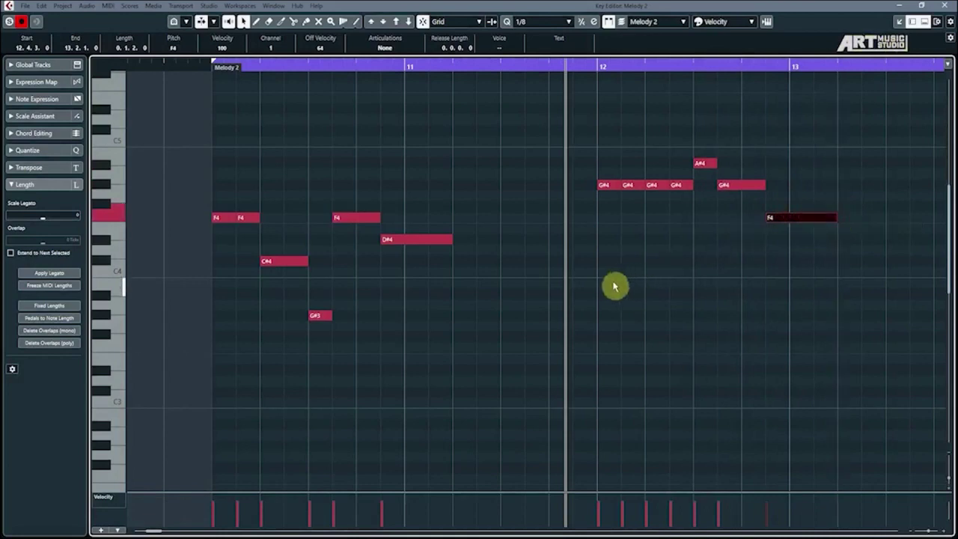
key(g)
key(g)
key(g)
key(h)
key(h)
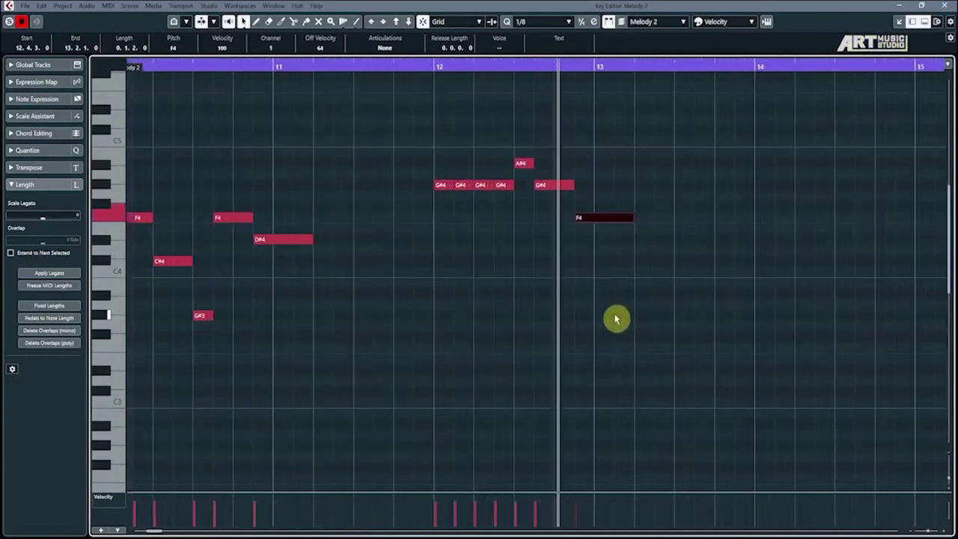
Step: Start the third phrase at bar 14 with two F4 eighths, followed by two C#4 eighths from 14.2
key(h)
key(g)
key(g)
key(g)
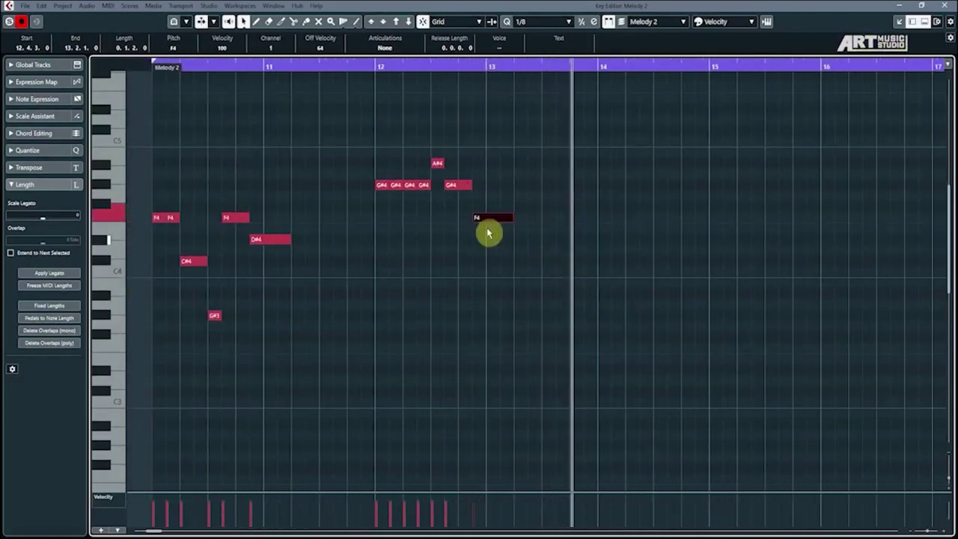
drag(439, 167, 603, 222)
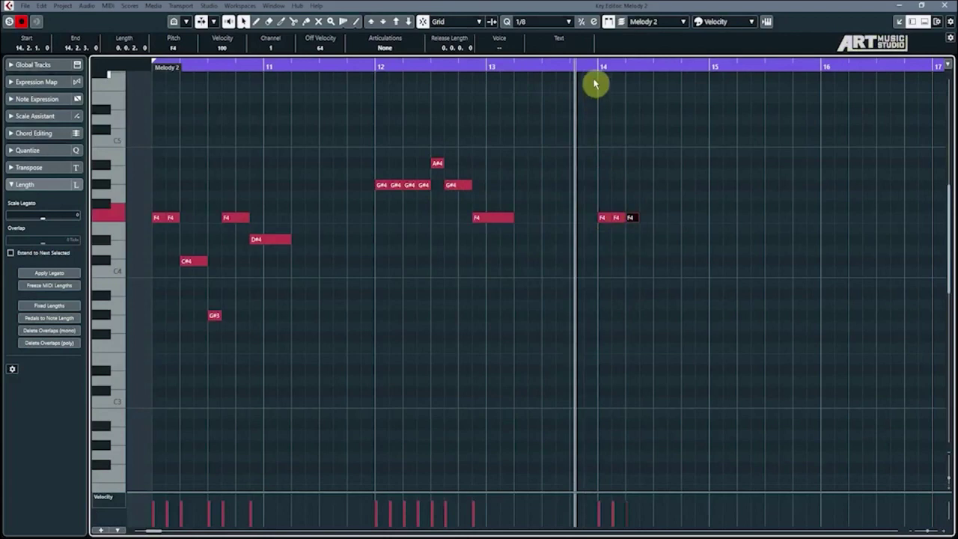
drag(596, 67, 633, 244)
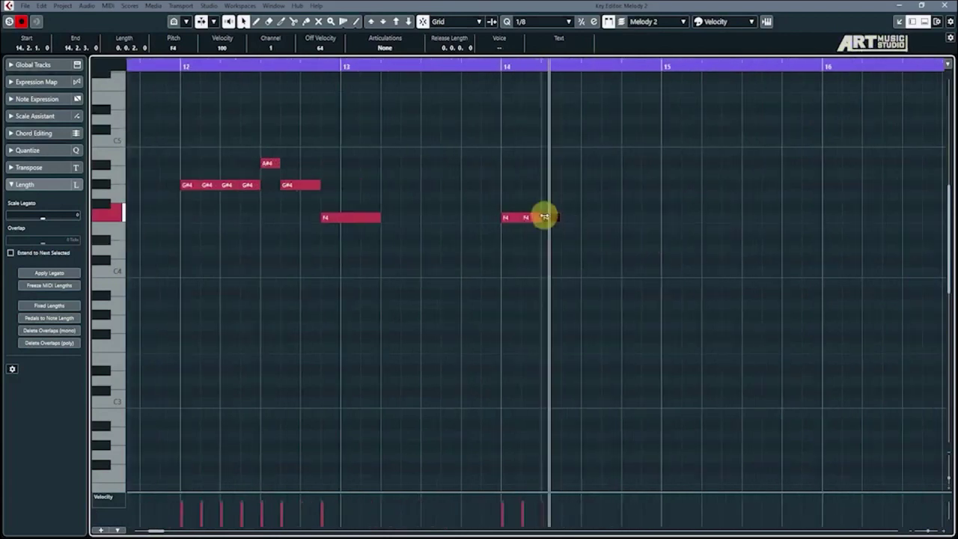
drag(557, 233, 557, 263)
key(space)
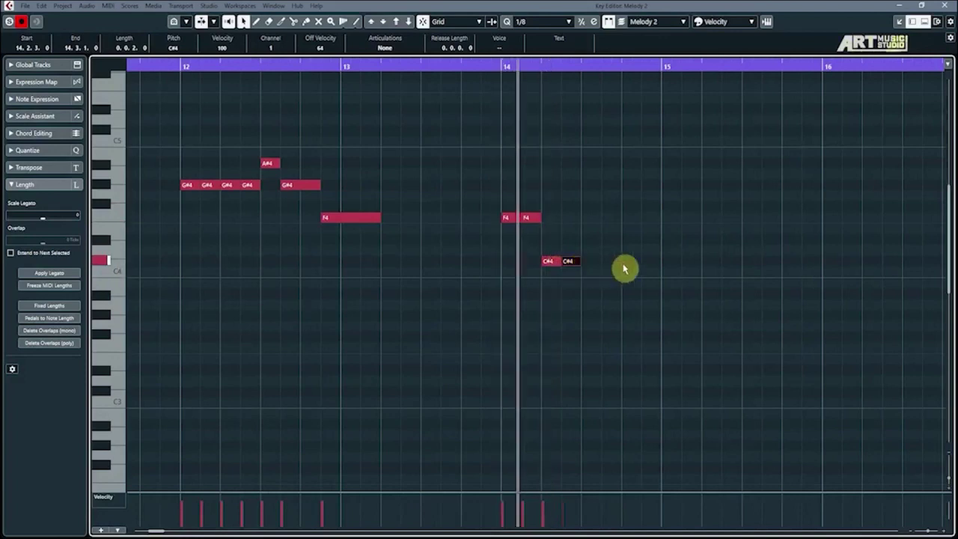
Step: Continue the phrase with a G#3 eighth at 14.3, an F4 quarter at 14.3.3 and a D#4 from 14.4.3 to 15.2
drag(575, 263, 635, 217)
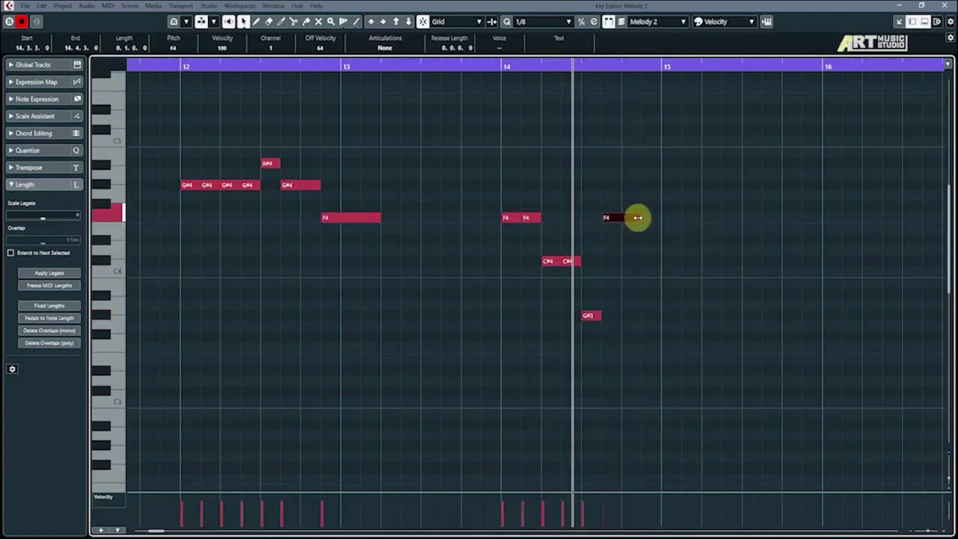
click(591, 317)
drag(615, 304, 652, 242)
key(space)
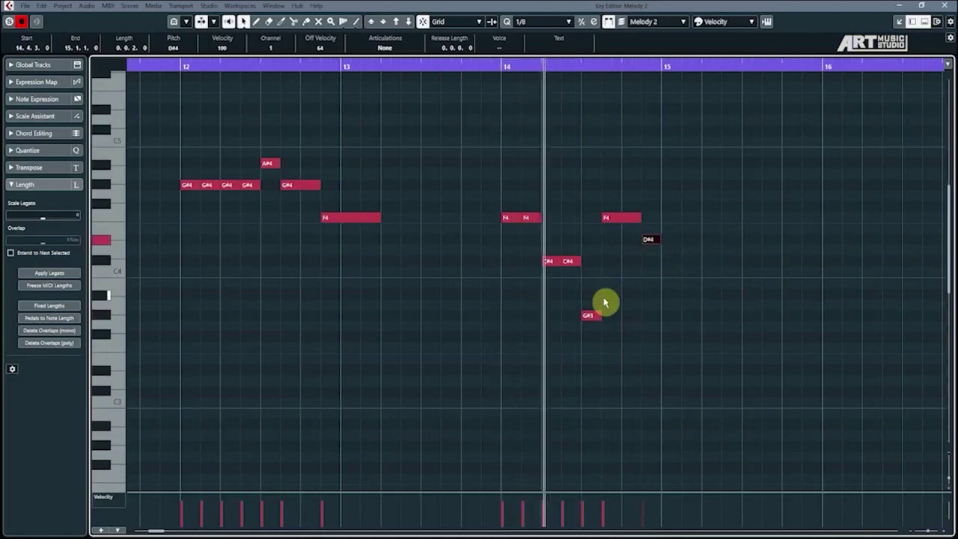
key(space)
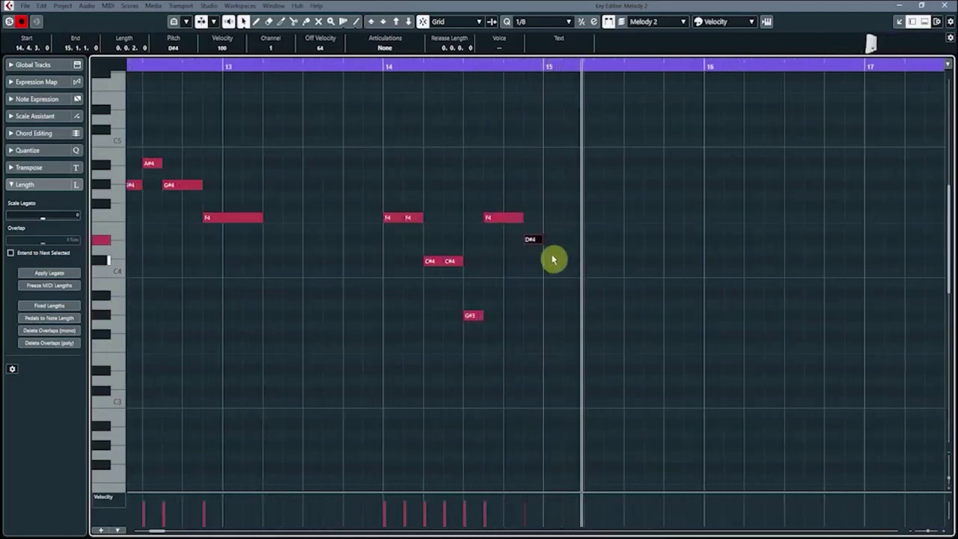
drag(541, 239, 574, 240)
key(space)
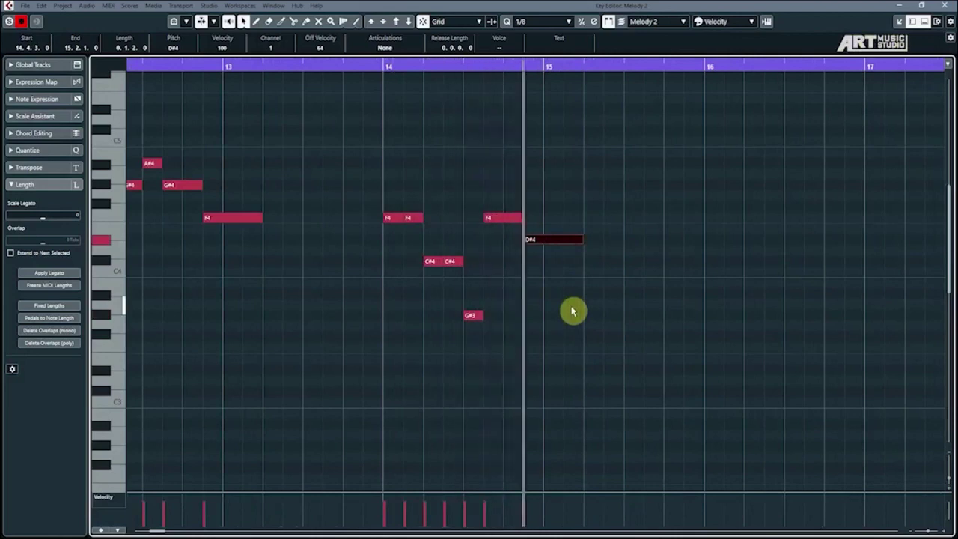
Step: Enter four G#4 eighths from the start of bar 16, an A#4 eighth at 16.3 and a G#4 at 16.3.3
key(g)
key(h)
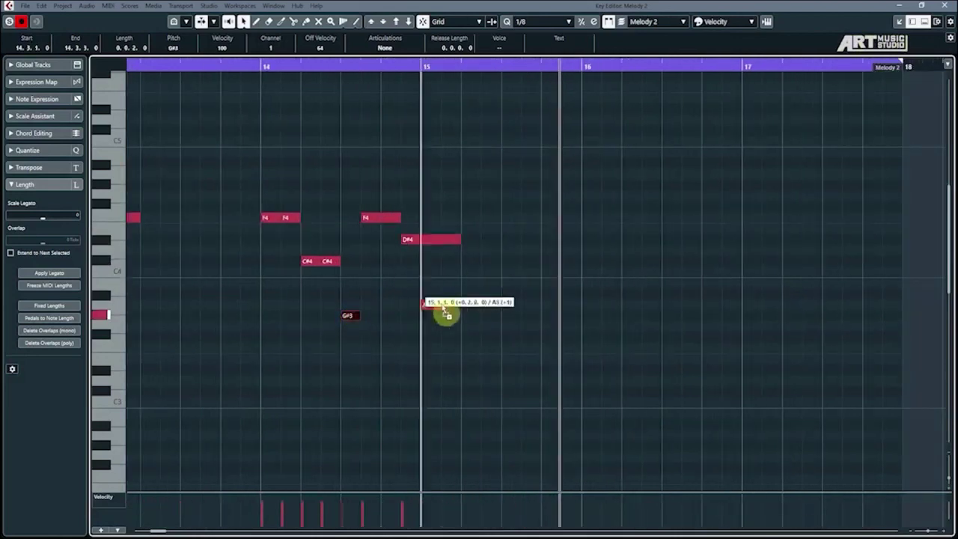
click(592, 187)
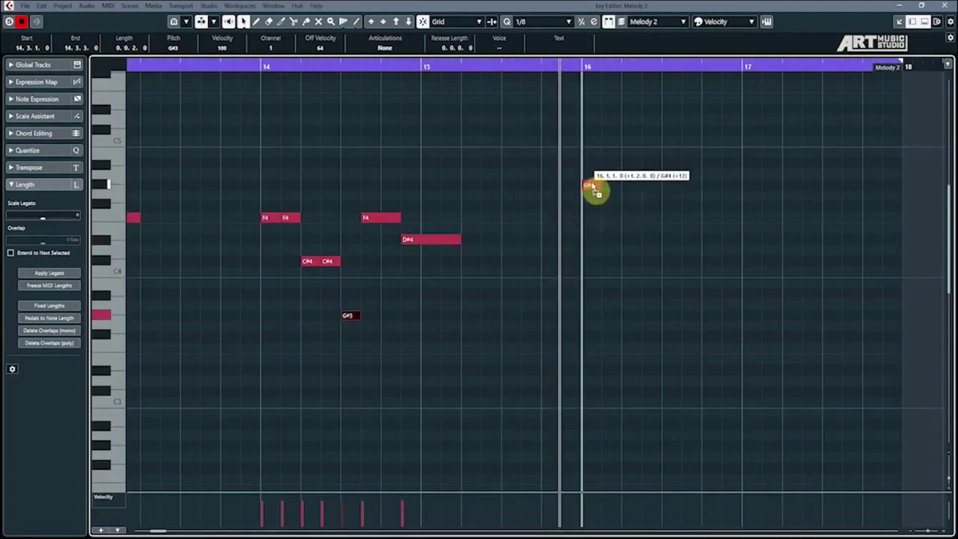
click(608, 185)
click(628, 186)
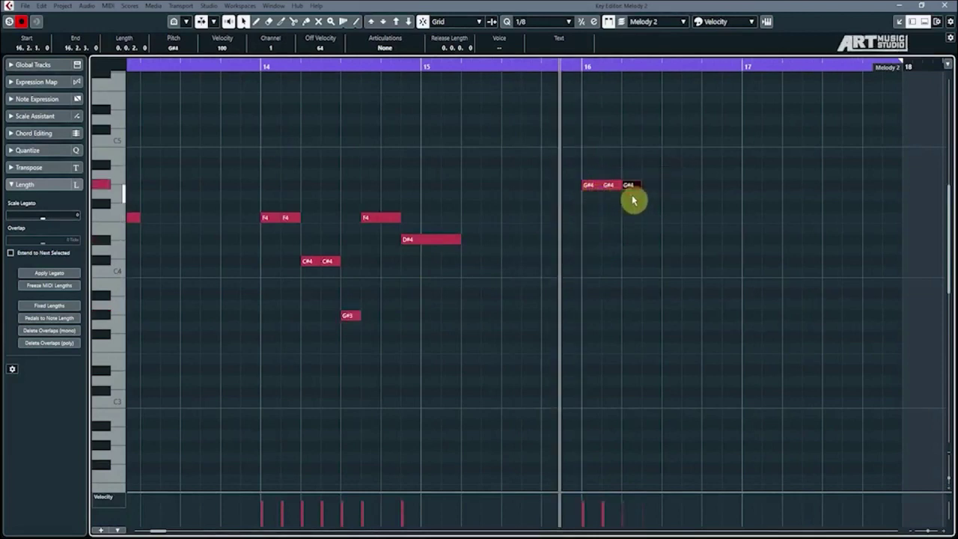
drag(673, 173, 702, 193)
click(580, 69)
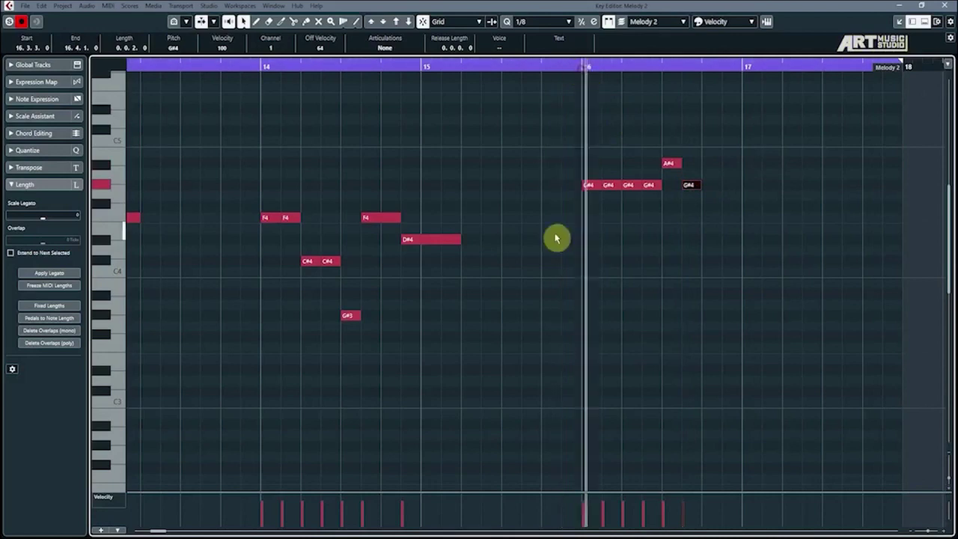
key(space)
Step: Lengthen the last G#4 to a quarter, add a C#4 from 16.4.3 to 17.2 and play back the phrase
key(g)
key(h)
key(h)
drag(612, 185, 710, 260)
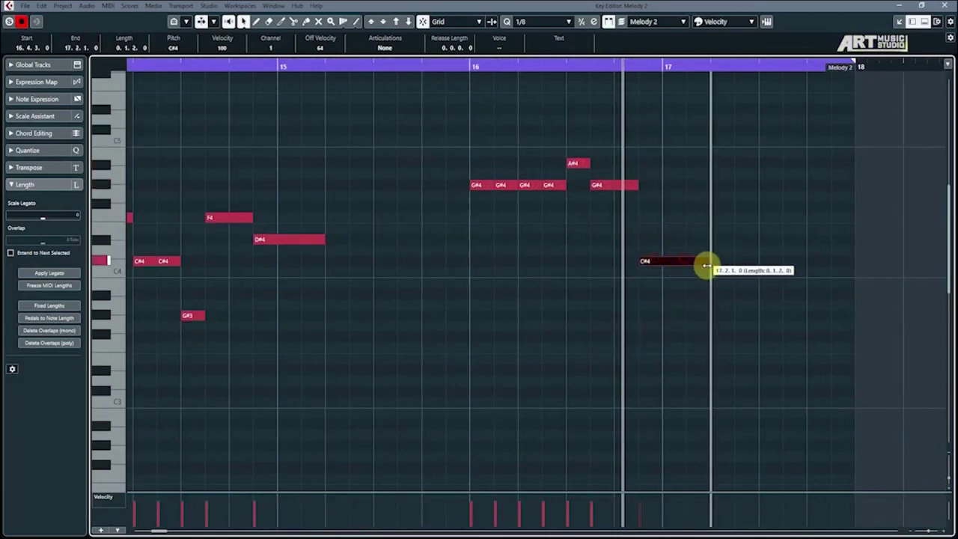
key(space)
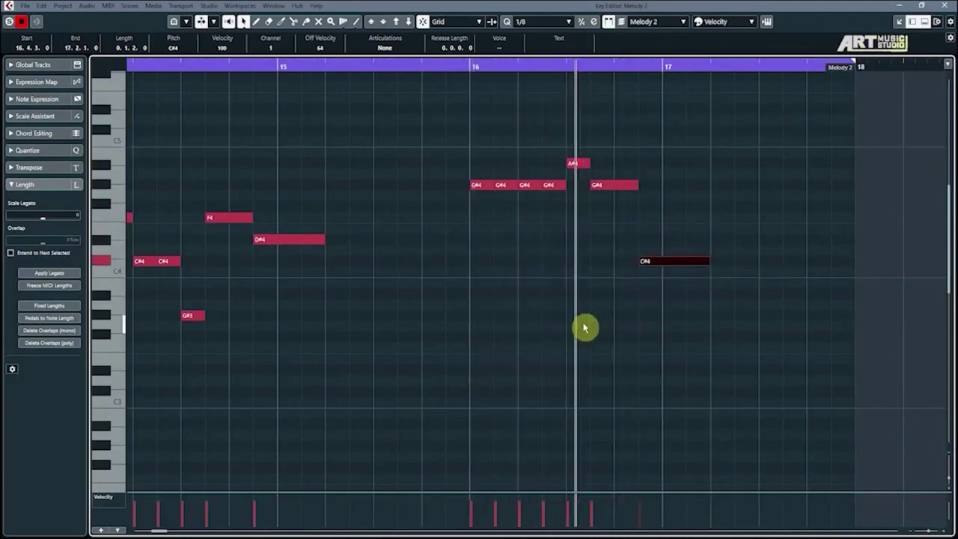
key(space)
Step: Close the Key Editor and play back the arrangement from bar 10
click(945, 6)
key(Return)
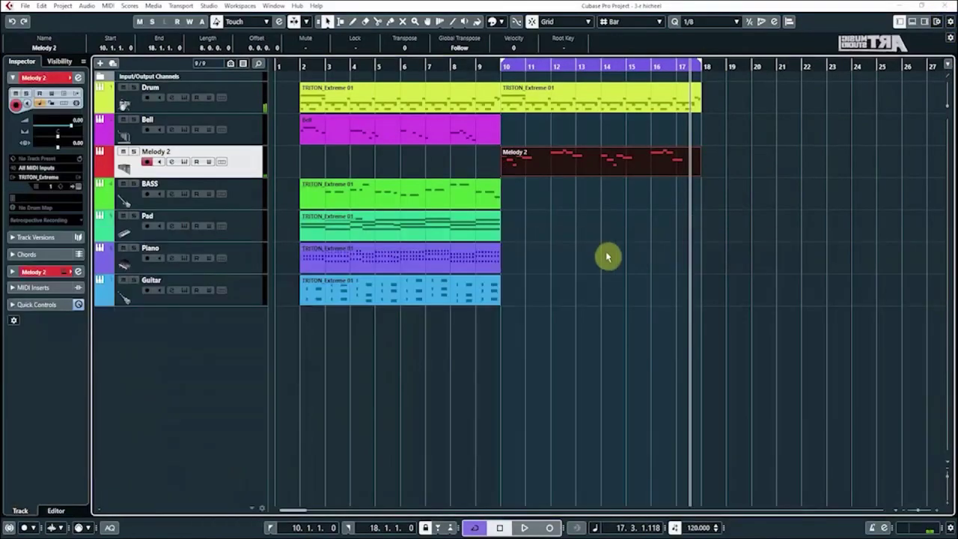
click(607, 257)
click(500, 67)
key(space)
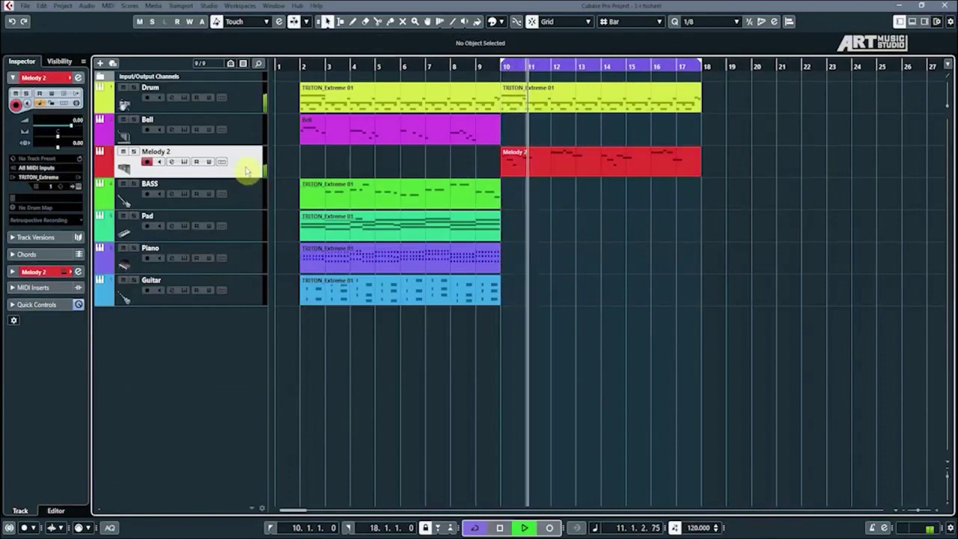
key(space)
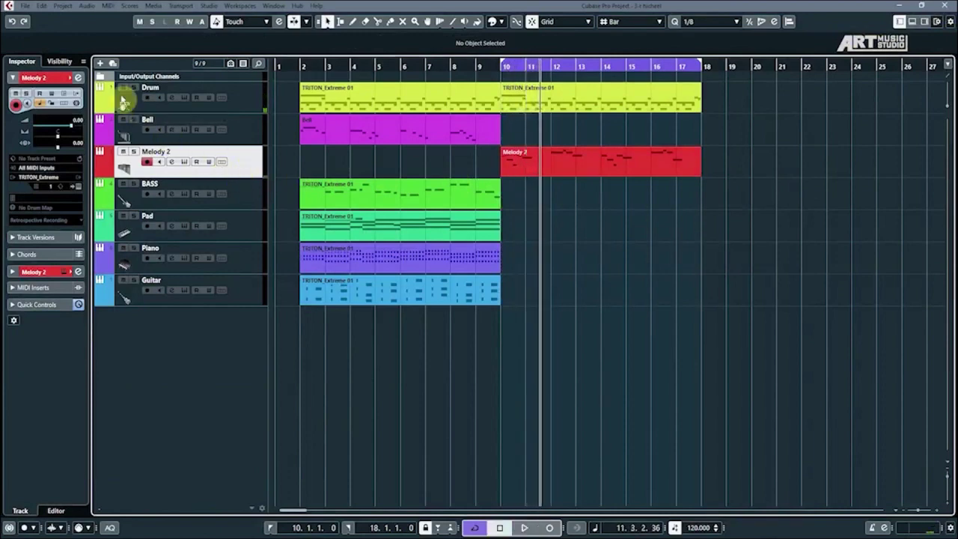
Step: Insert PingPongDelay in the first insert slot of the Melody 2 channel and load its Frozone preset
click(77, 78)
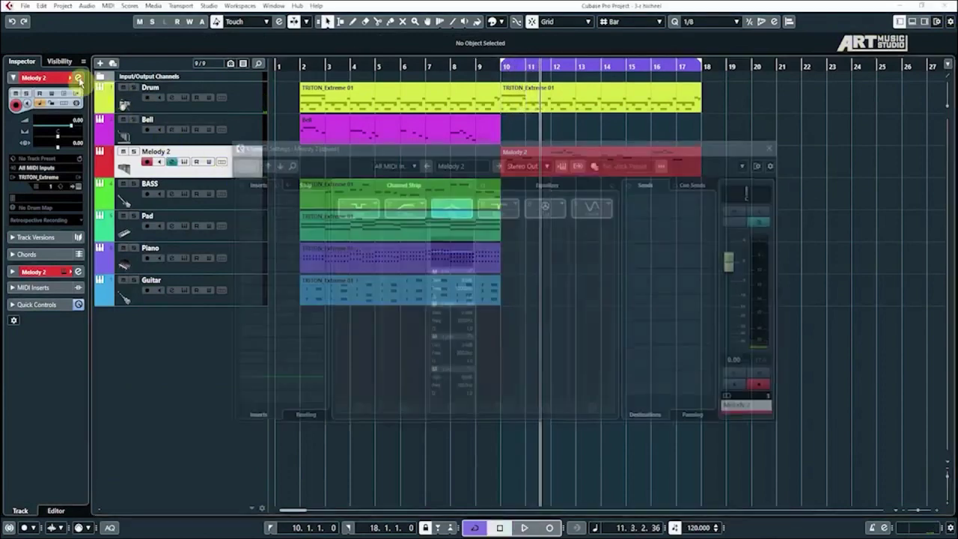
click(315, 201)
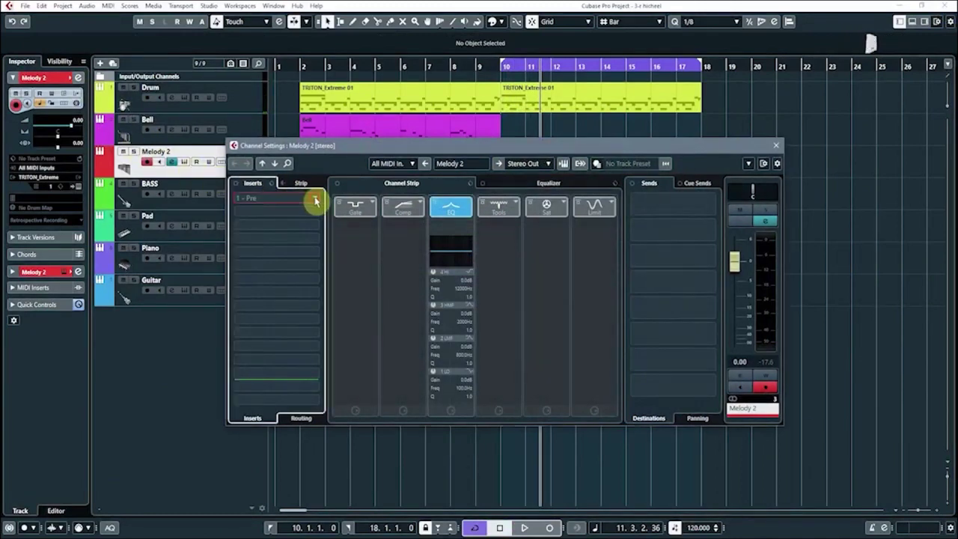
click(250, 247)
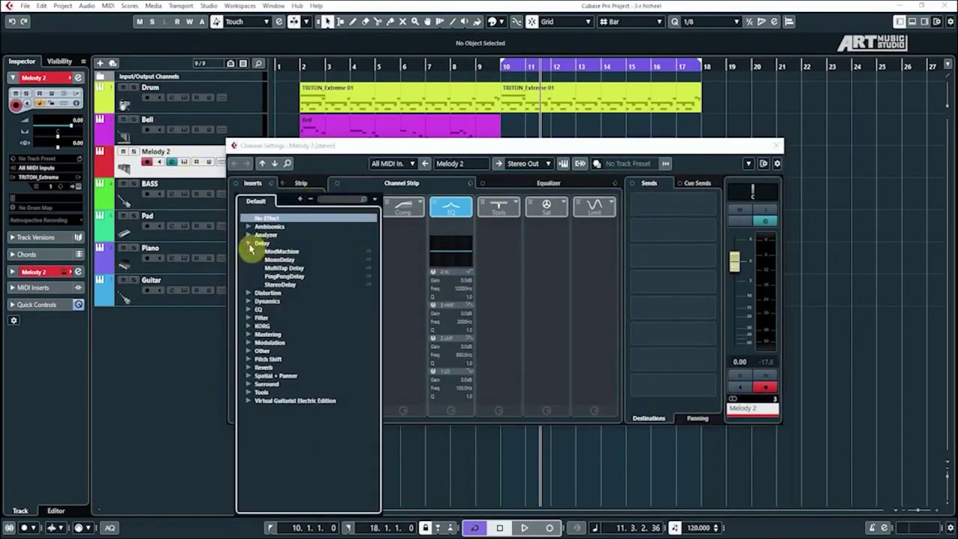
click(284, 276)
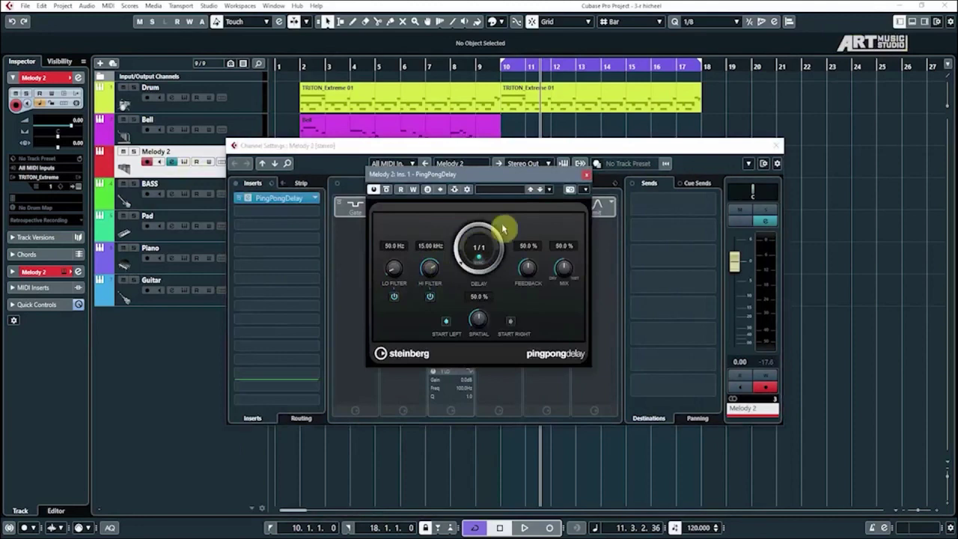
click(501, 191)
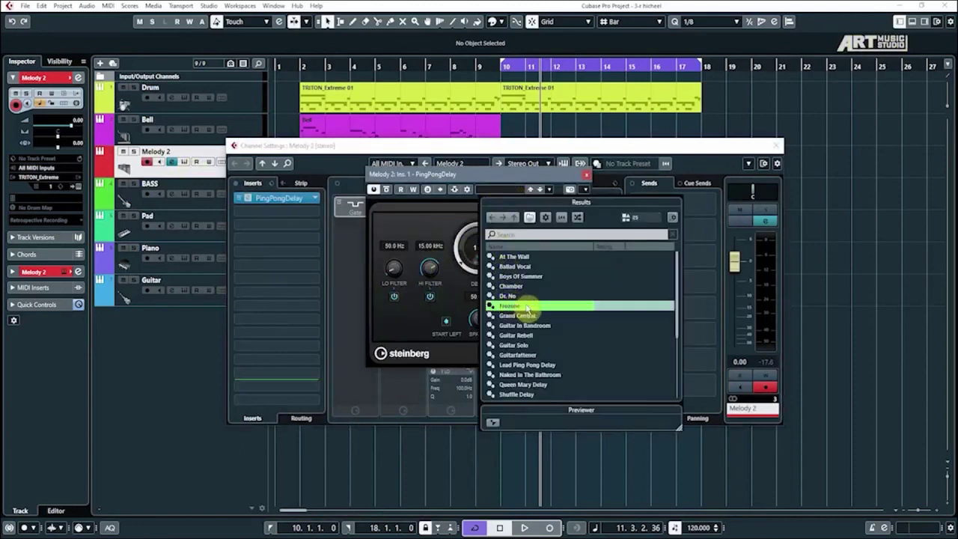
click(449, 236)
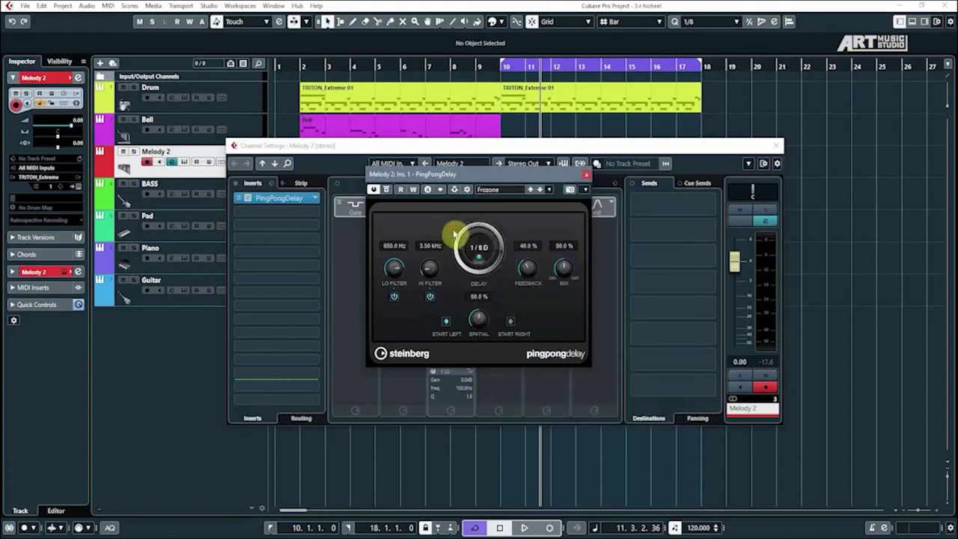
Step: Play back the Melody 2 part with the delay from bar 10 and close the plug-in window
click(502, 66)
key(space)
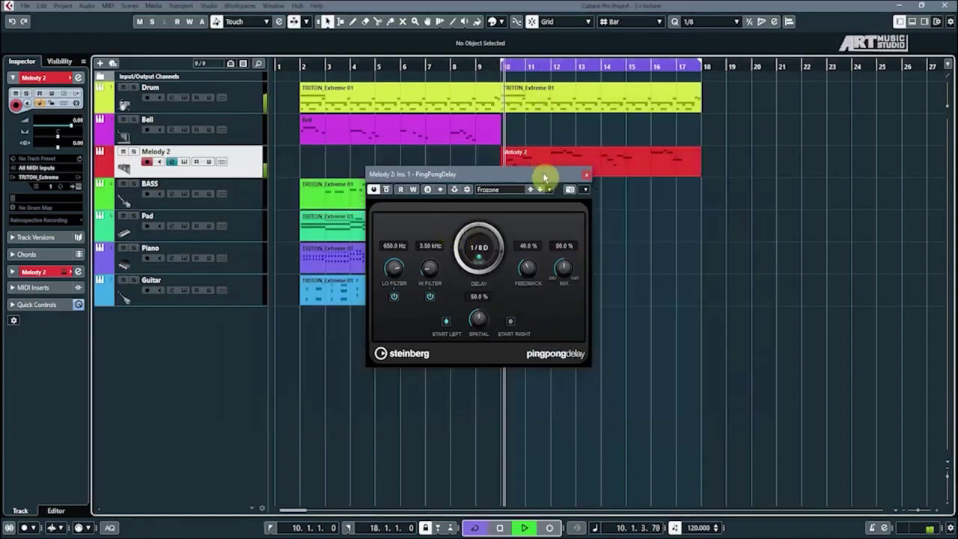
click(588, 181)
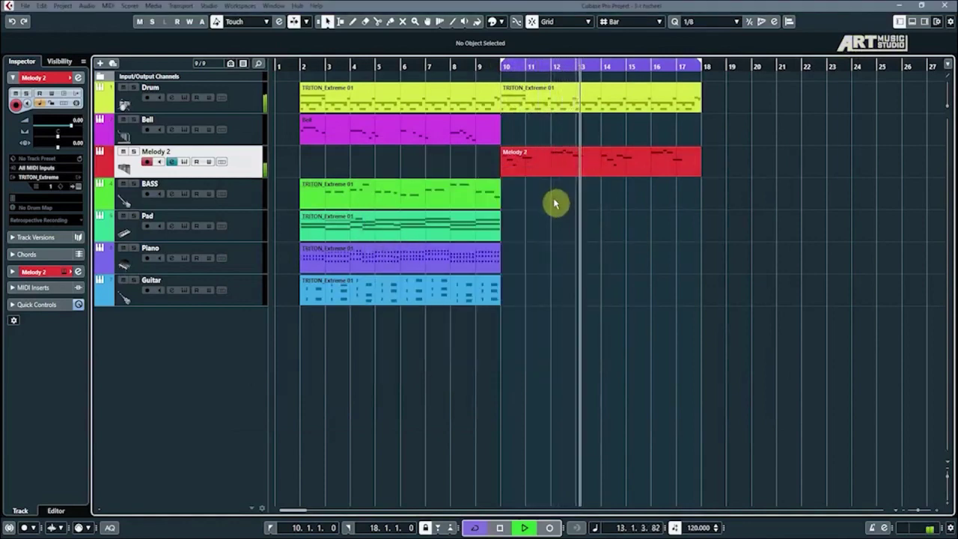
key(space)
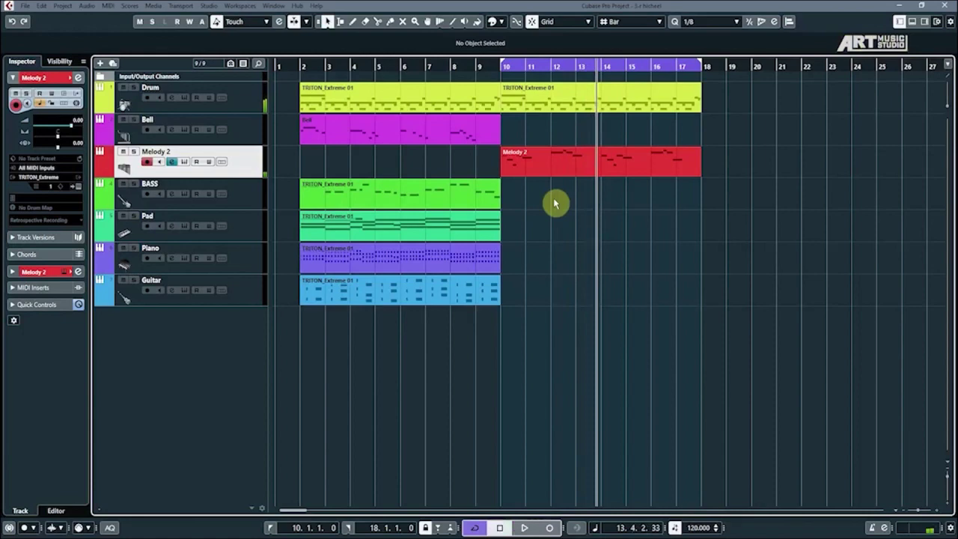
Step: Duplicate the BASS part so the copy fills bars 10 to 18
click(339, 218)
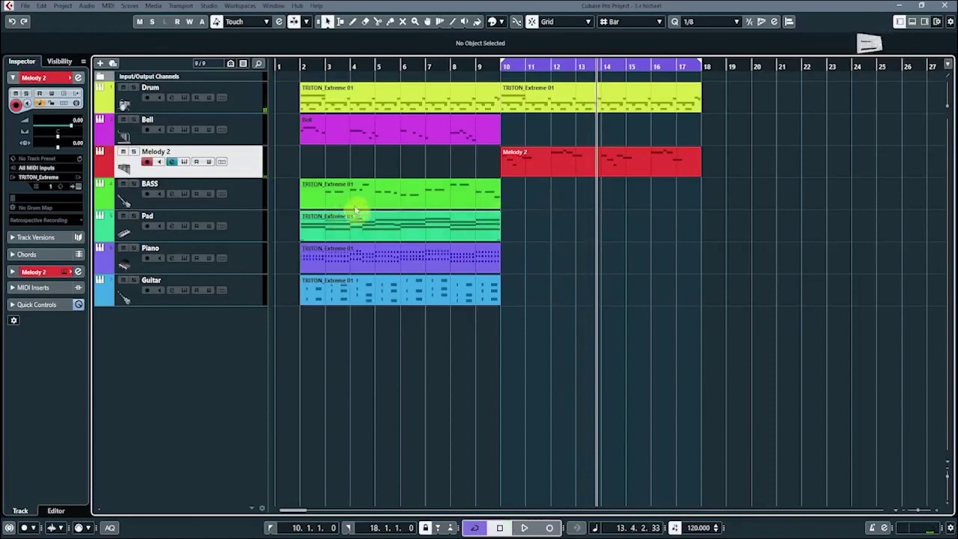
click(369, 197)
click(371, 198)
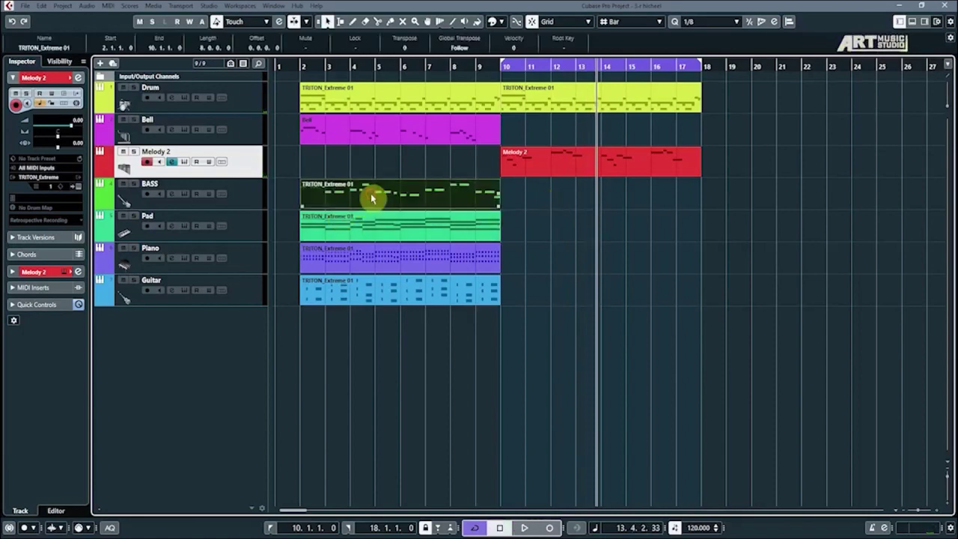
key(ctrl+d)
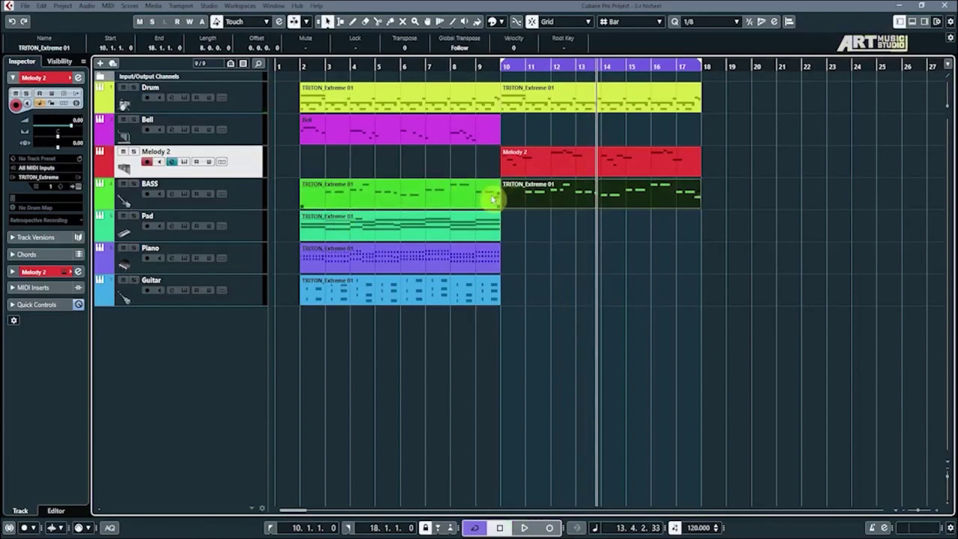
Step: Open the copied BASS part in a full Key Editor window and delete all its notes from bar 11 onward
double_click(521, 198)
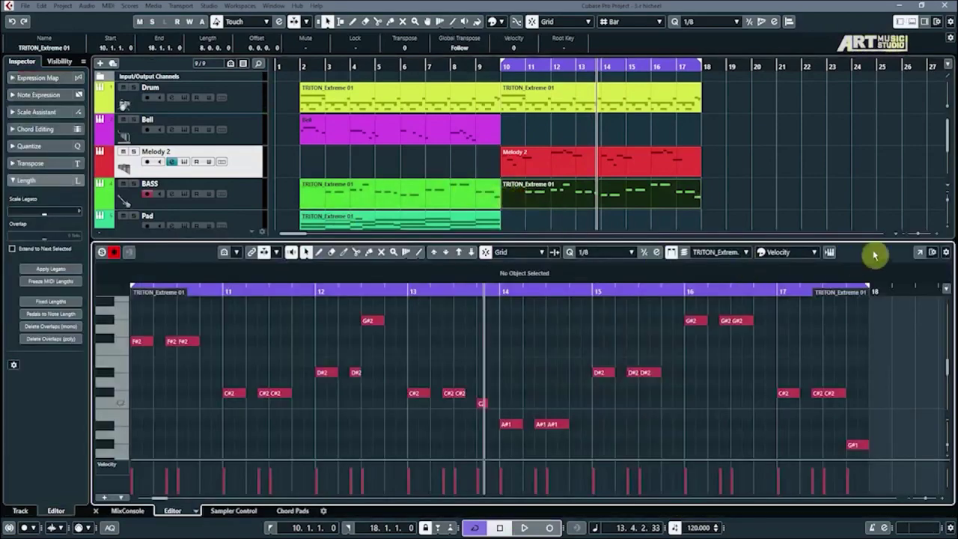
click(921, 254)
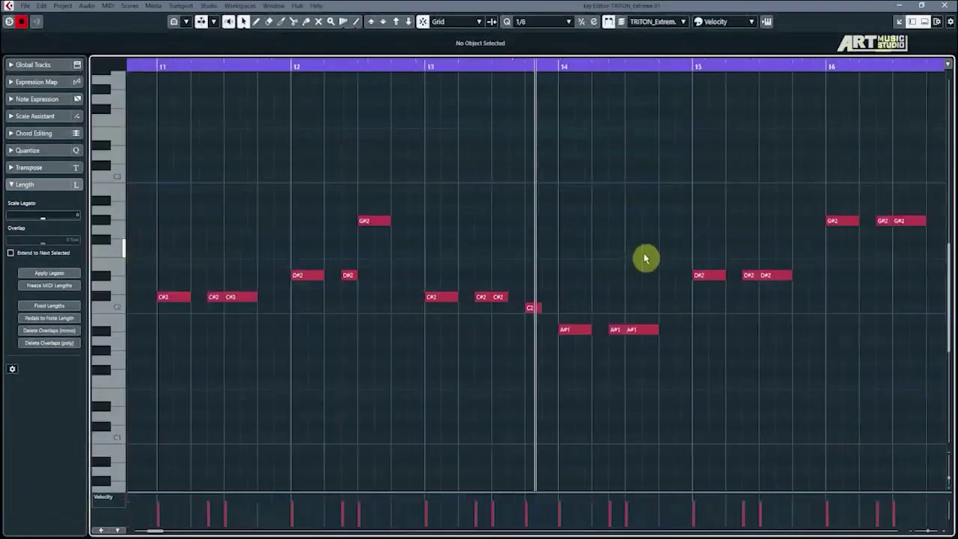
drag(806, 142, 391, 393)
key(Delete)
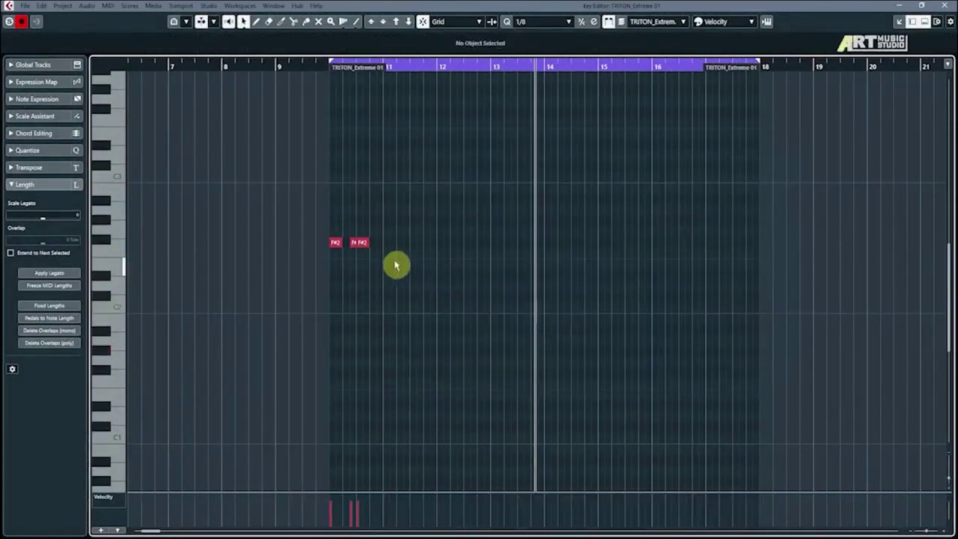
Step: Move the three F#2 bass notes in bar 10 down to C#2 and play them back
drag(384, 73, 514, 204)
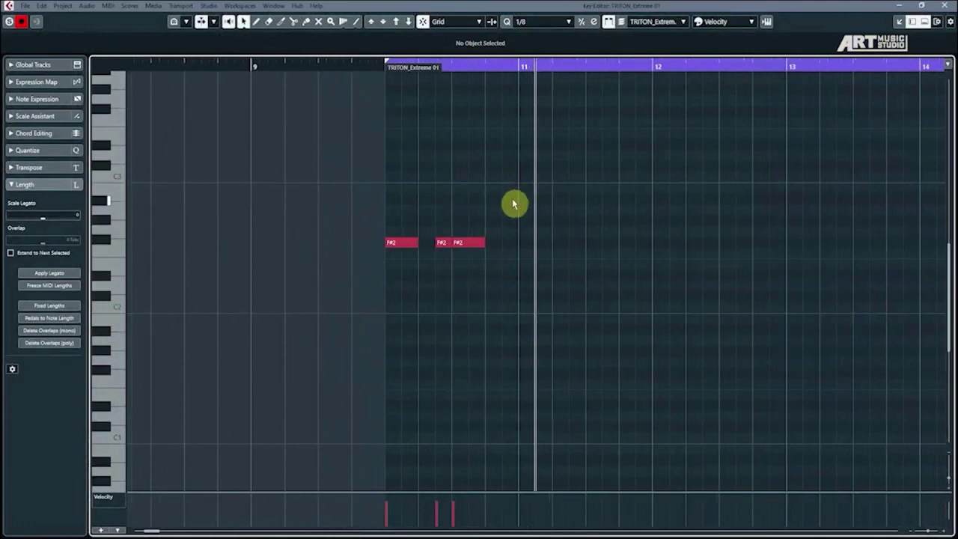
drag(384, 66, 446, 244)
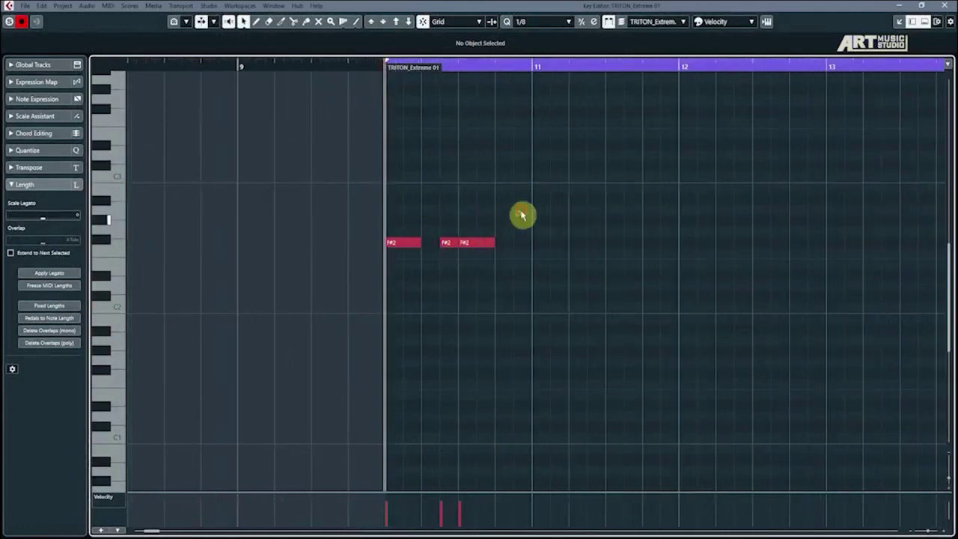
drag(521, 215, 408, 301)
key(space)
key(g)
key(h)
key(h)
key(g)
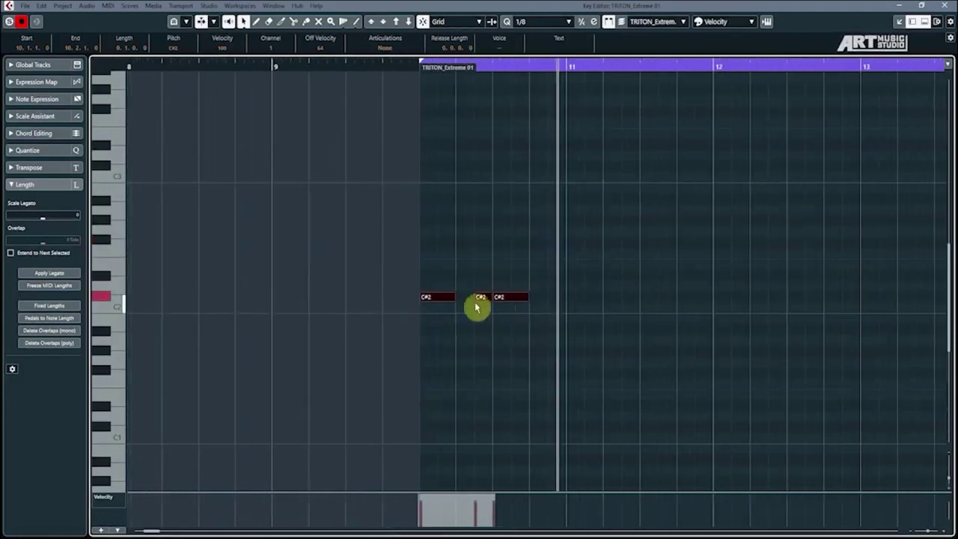
Step: Copy the three C#2 bass notes from bar 10 into bar 11 at D#2 and play them back
drag(435, 301, 577, 277)
key(g)
key(g)
key(g)
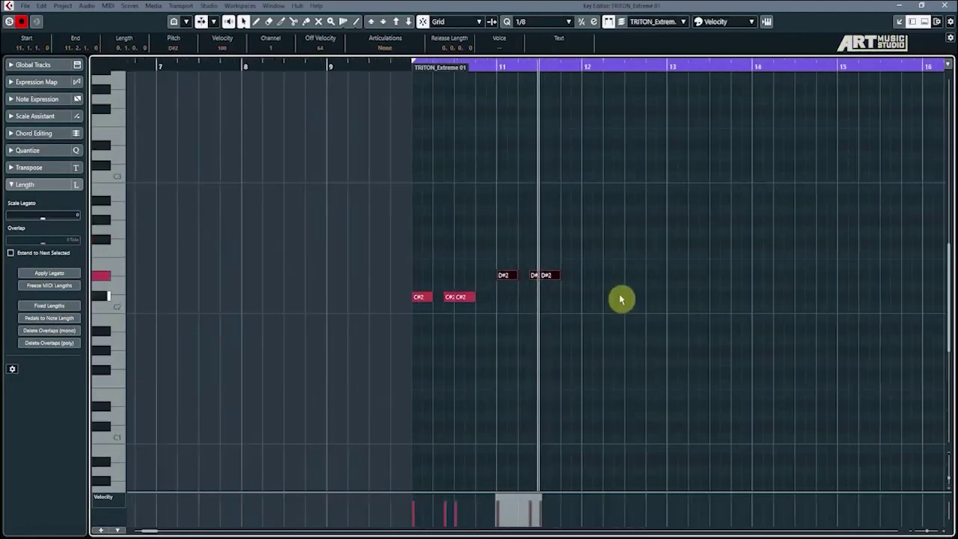
key(h)
key(space)
Step: Continue the three-note bass pattern with copies in bar 12 at G#2 and in bar 13 at C#2
drag(492, 280, 596, 227)
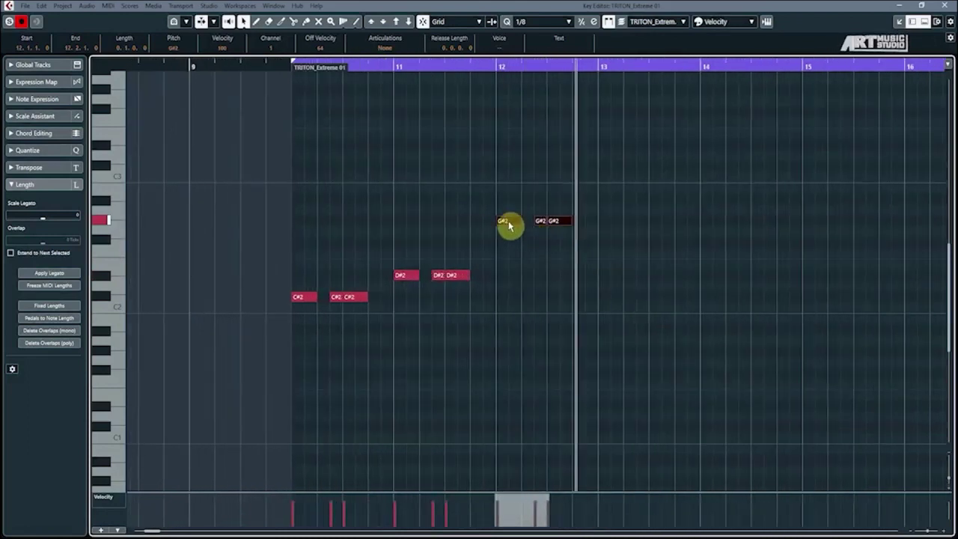
drag(520, 230, 606, 255)
key(g)
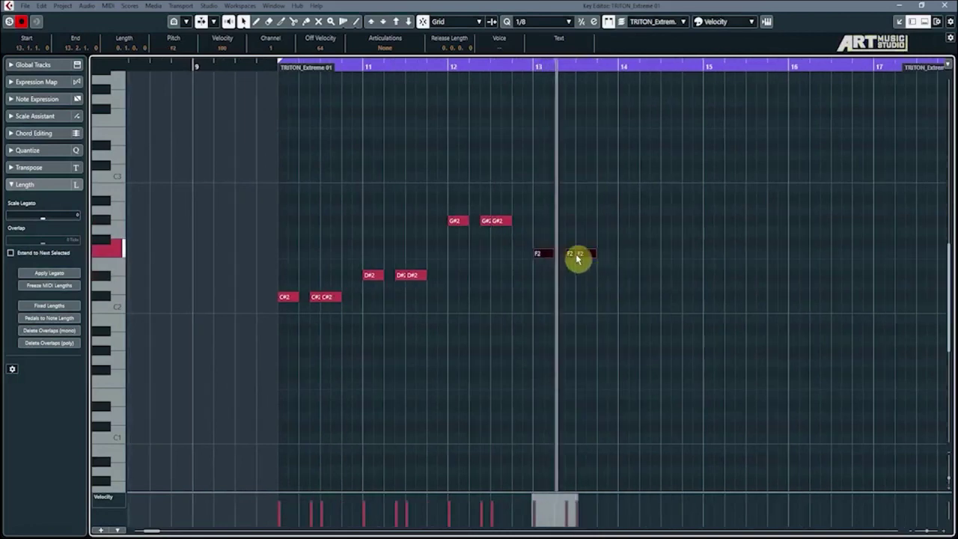
drag(540, 254, 544, 299)
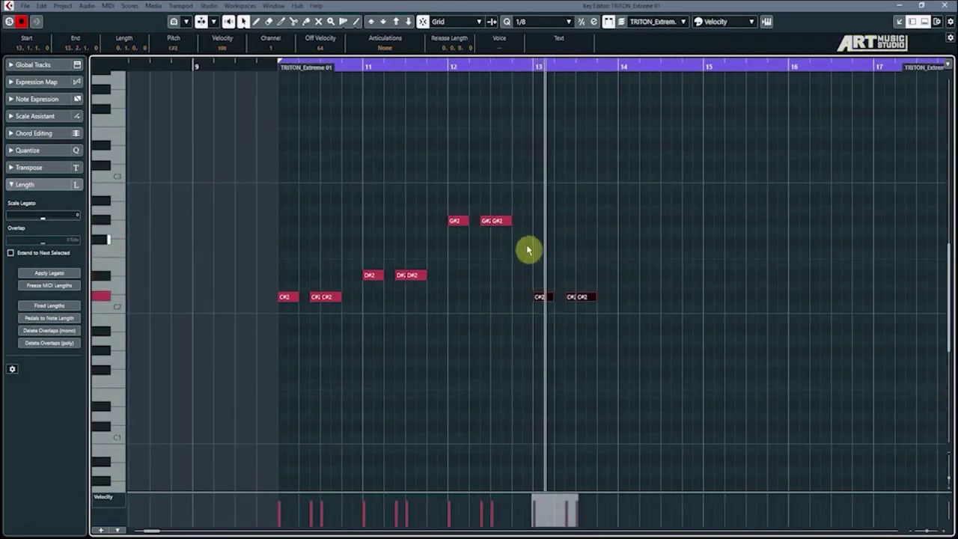
Step: Play back the bass line from bar 10 and copy the last C#2 of bar 13 to G#1 on beat four
click(277, 68)
click(631, 242)
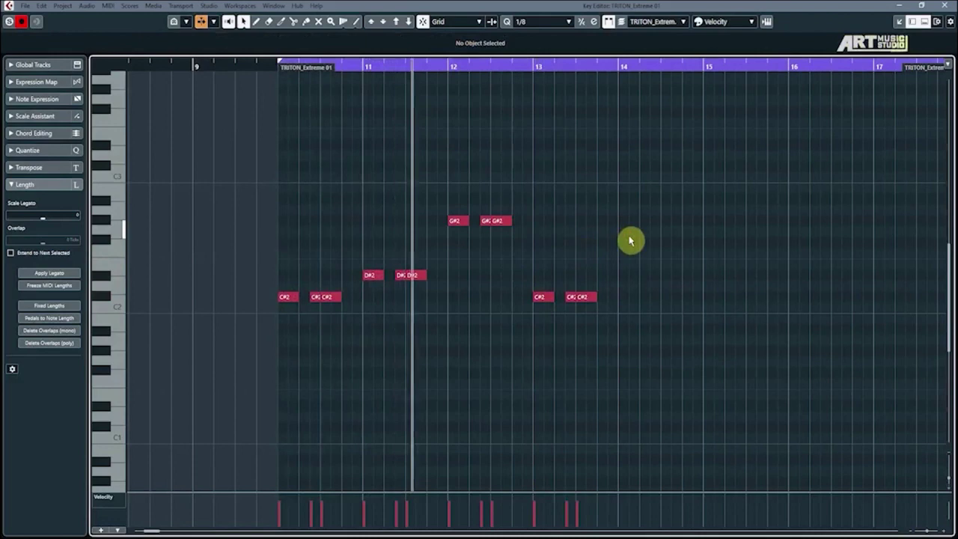
scroll(631, 244, up, 2)
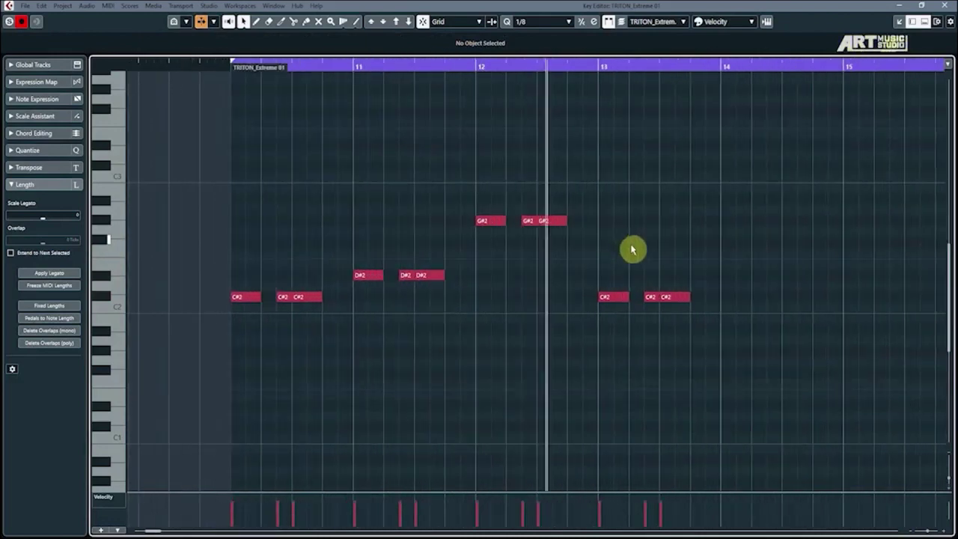
key(h)
key(h)
key(g)
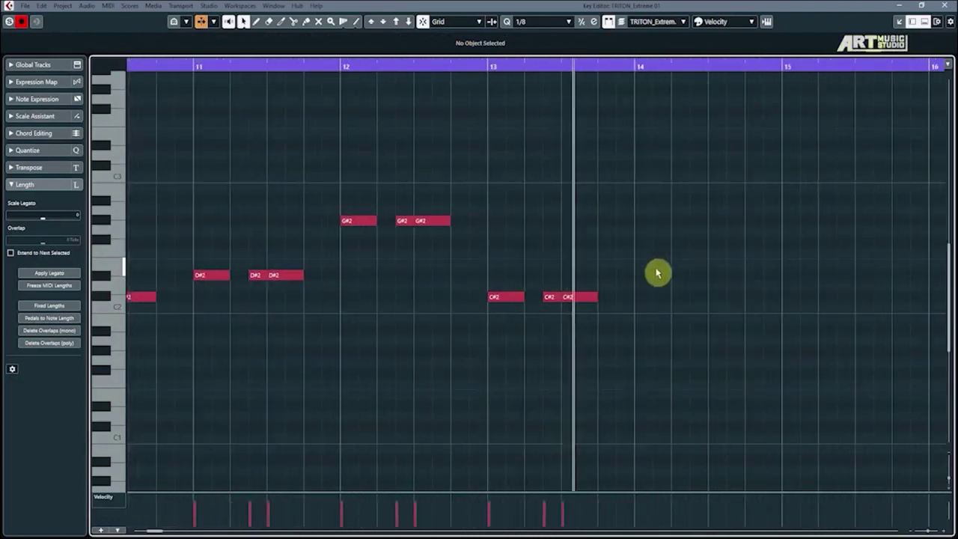
key(h)
drag(528, 300, 574, 357)
Step: Copy the three C#2 bass notes of bar 13 into bar 14 and play back from bar 12
drag(618, 251, 440, 305)
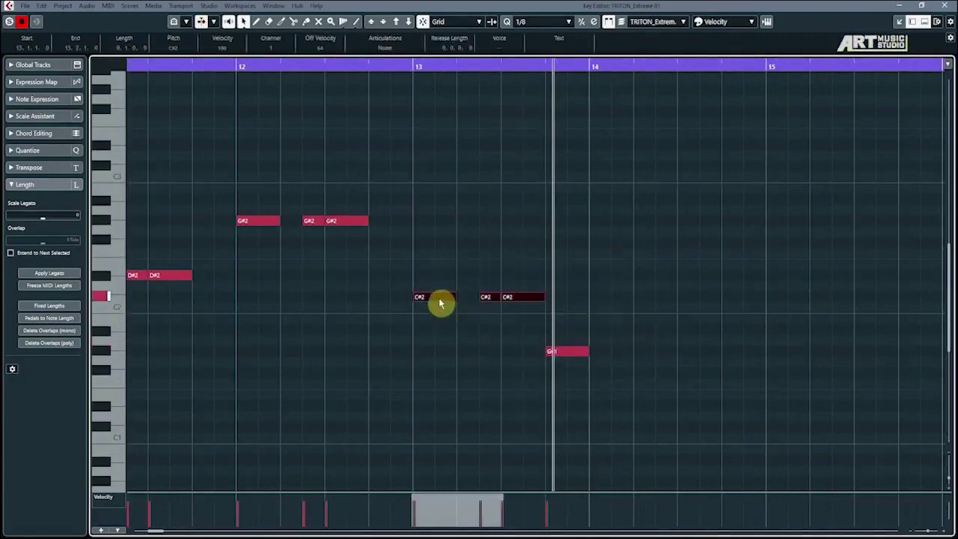
drag(440, 303, 611, 297)
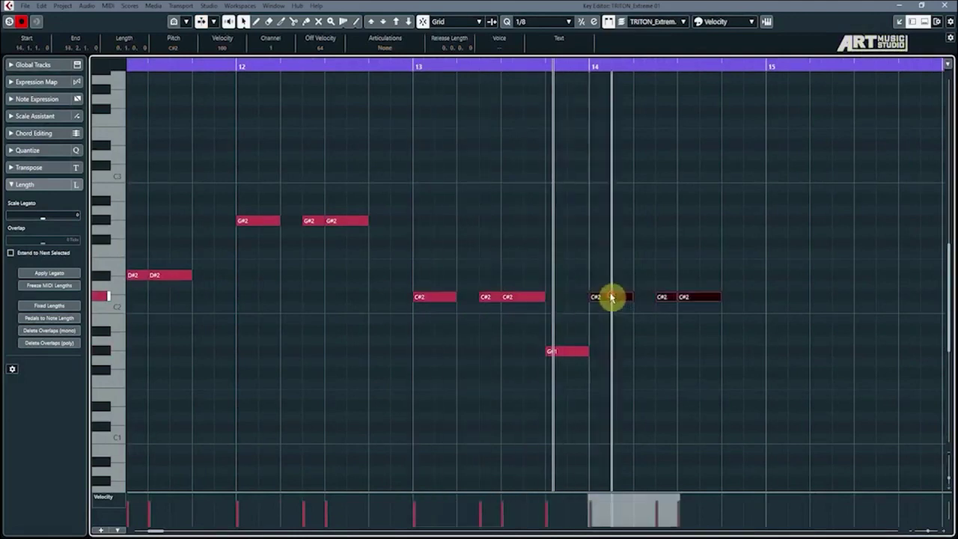
click(240, 67)
key(space)
click(504, 239)
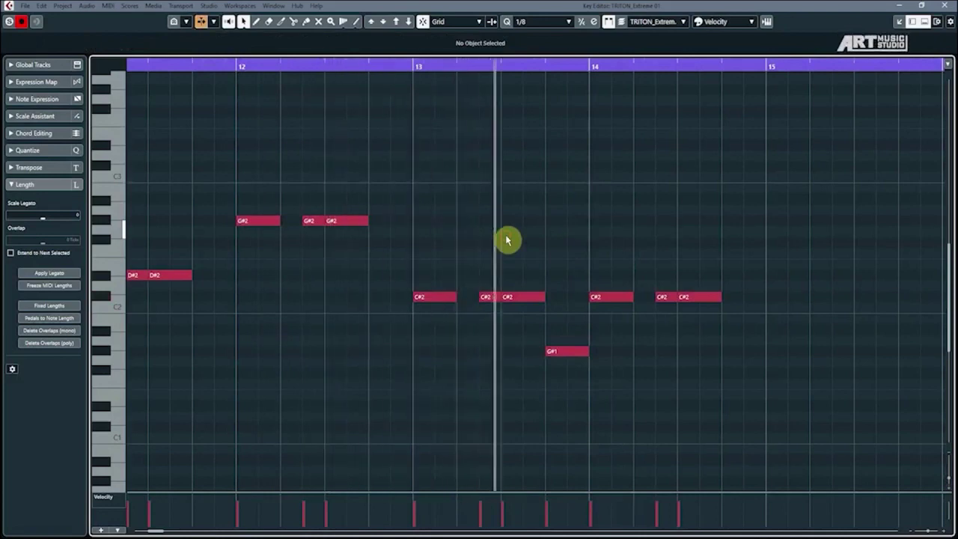
scroll(517, 240, down, 2)
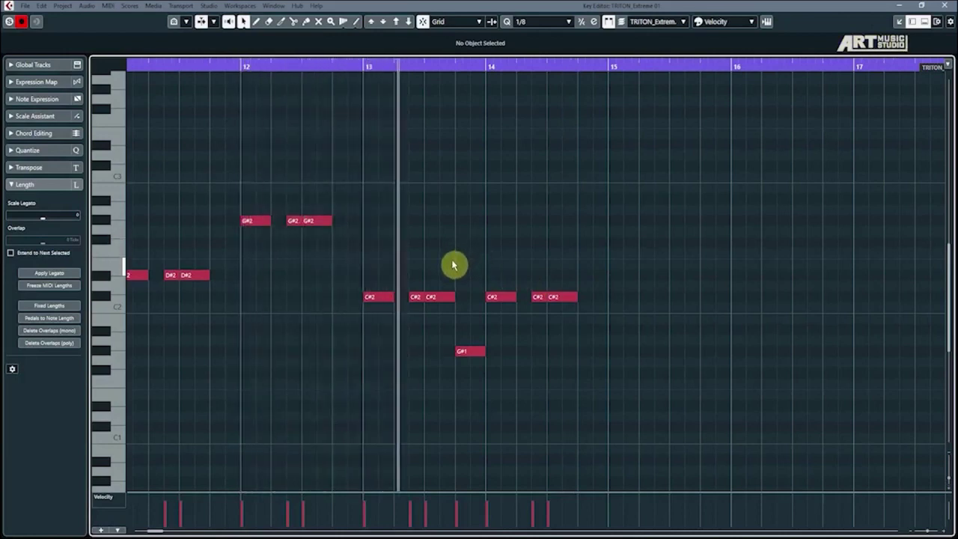
Step: Move the three bass notes in bar 14 down to A#1 and listen to the change
drag(605, 266, 503, 331)
click(547, 274)
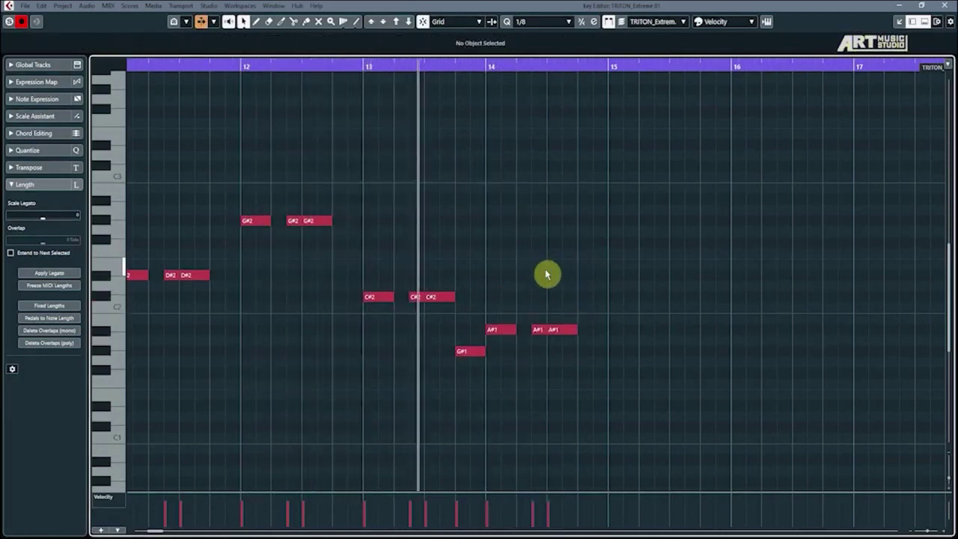
key(g)
key(h)
key(h)
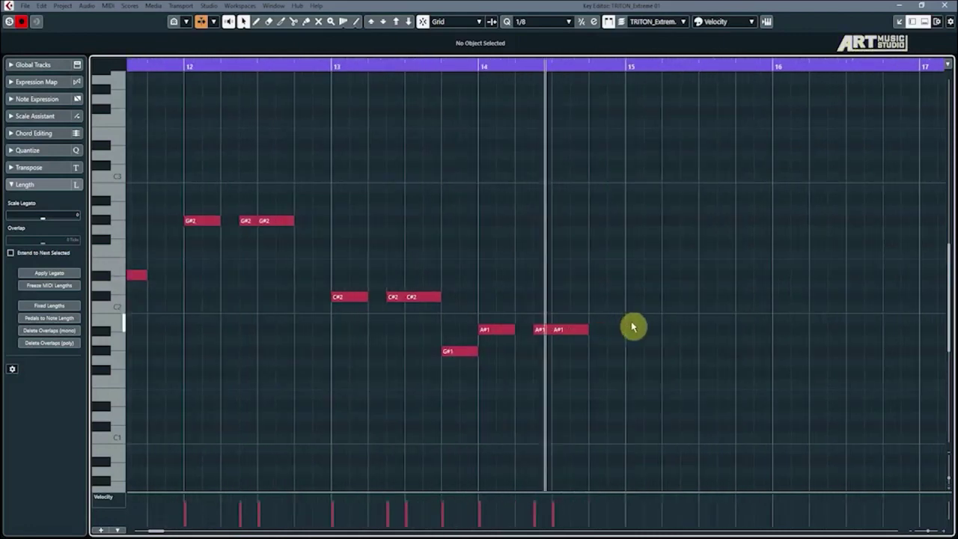
Step: Copy the three A#1 notes to D#2 at the start of bar 15 and play back from bar 13
drag(566, 306, 609, 274)
key(g)
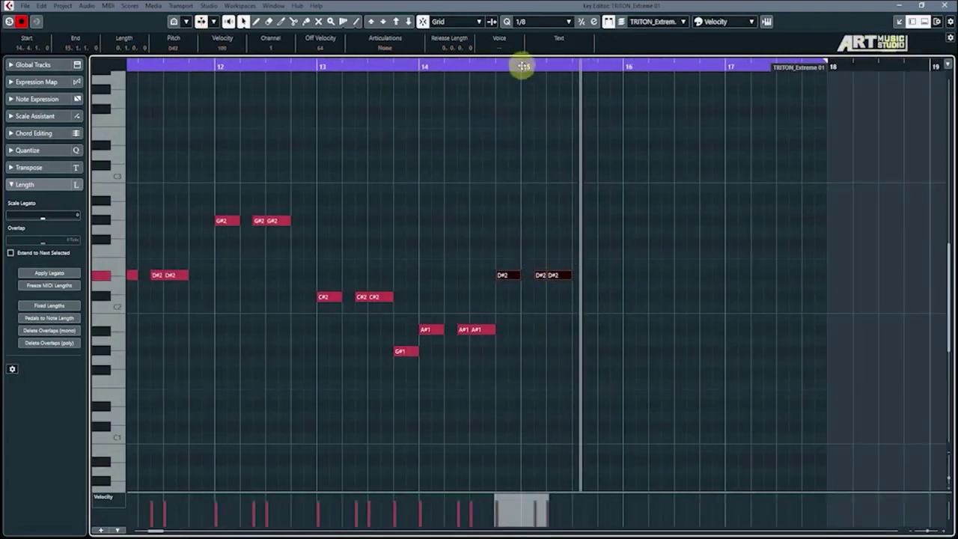
drag(522, 280, 530, 279)
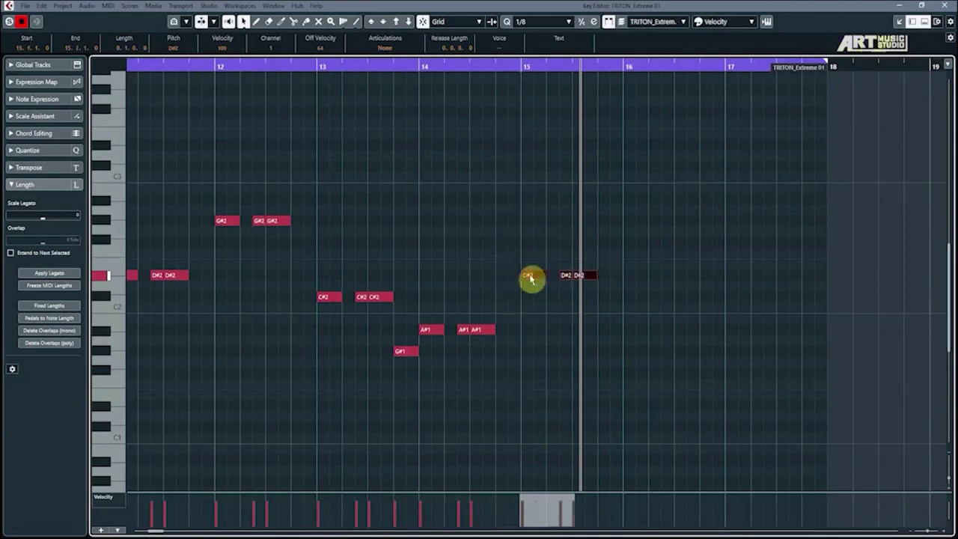
click(320, 73)
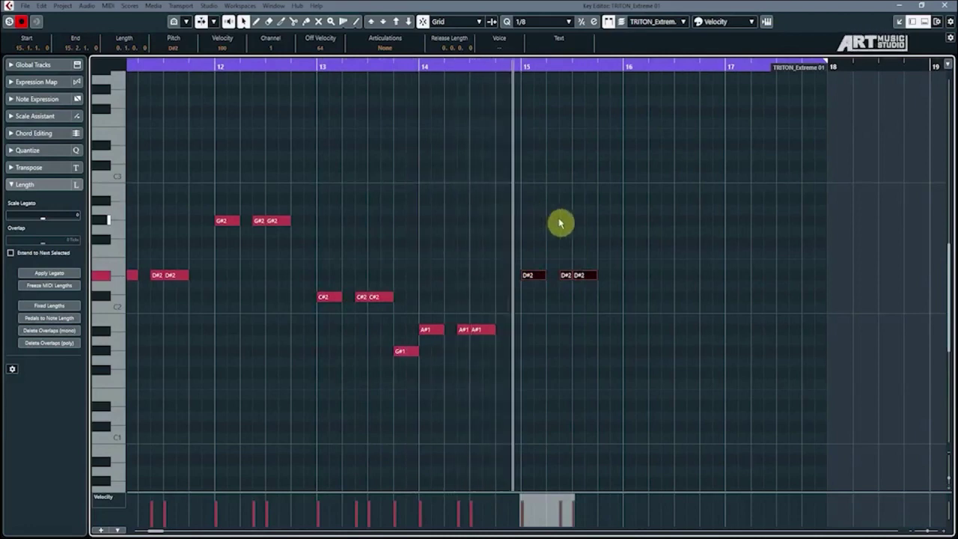
scroll(628, 251, up, 1)
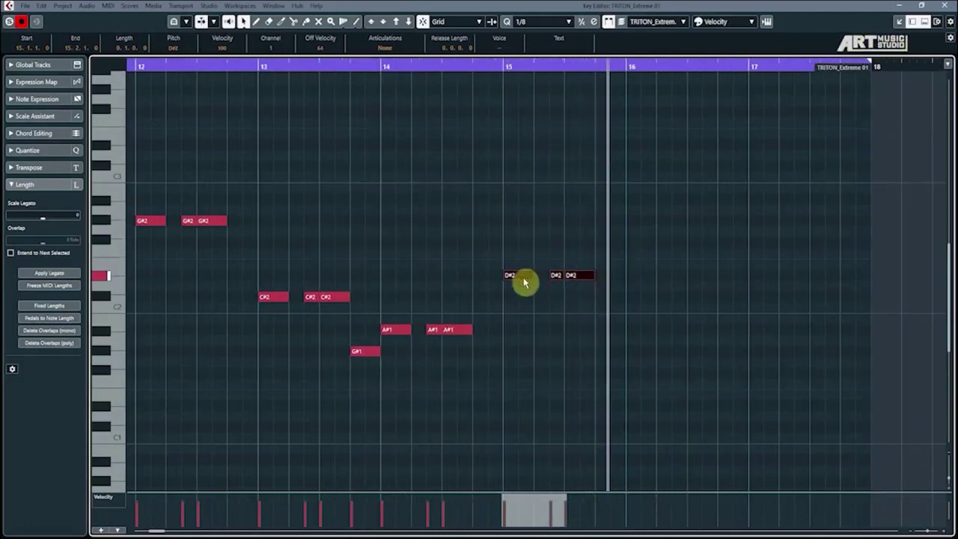
Step: Copy the three D#2 bass notes from bar 15 into bar 16 at G#1
drag(518, 280, 641, 357)
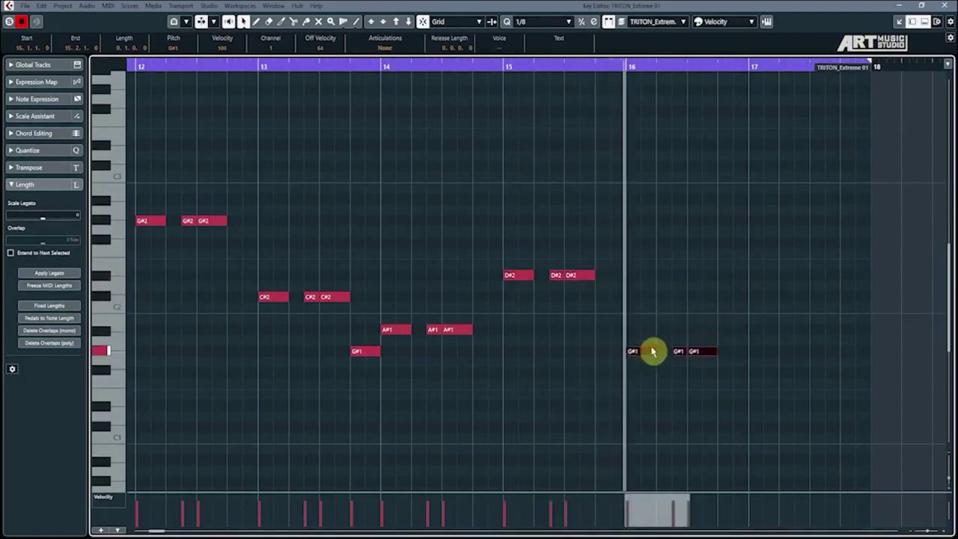
key(g)
key(h)
Step: Copy the three G#1 bass notes from bar 16 into bar 17 at C#2, stop playback and deselect them
drag(531, 353, 650, 306)
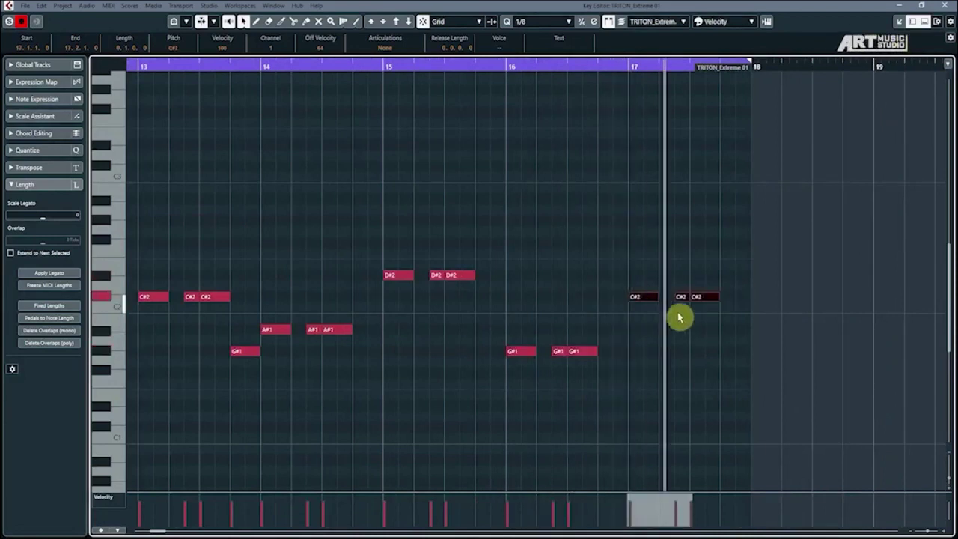
key(space)
key(h)
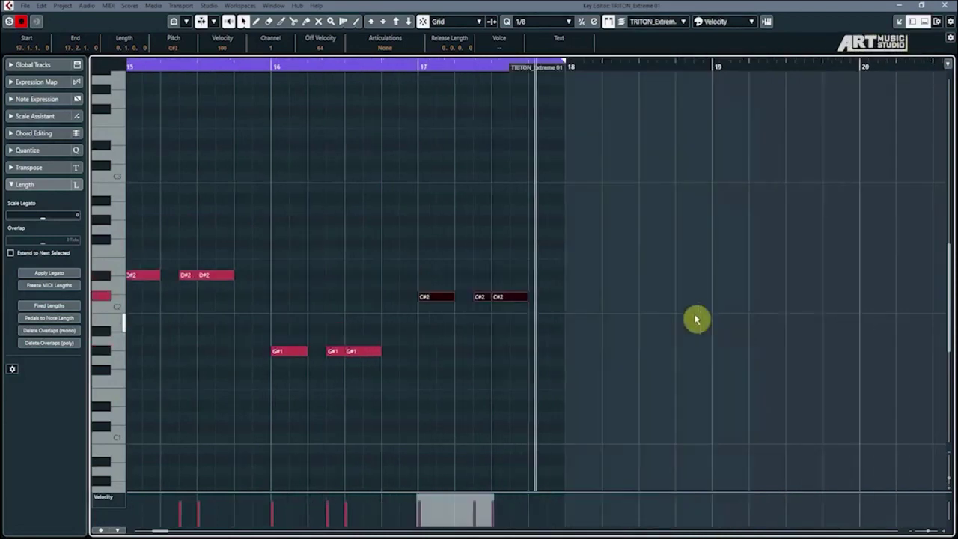
click(517, 327)
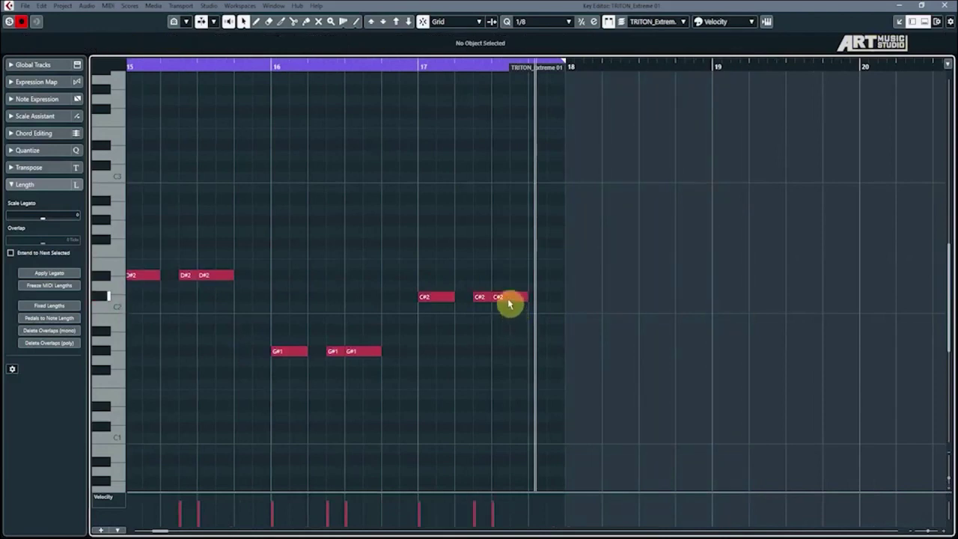
key(g)
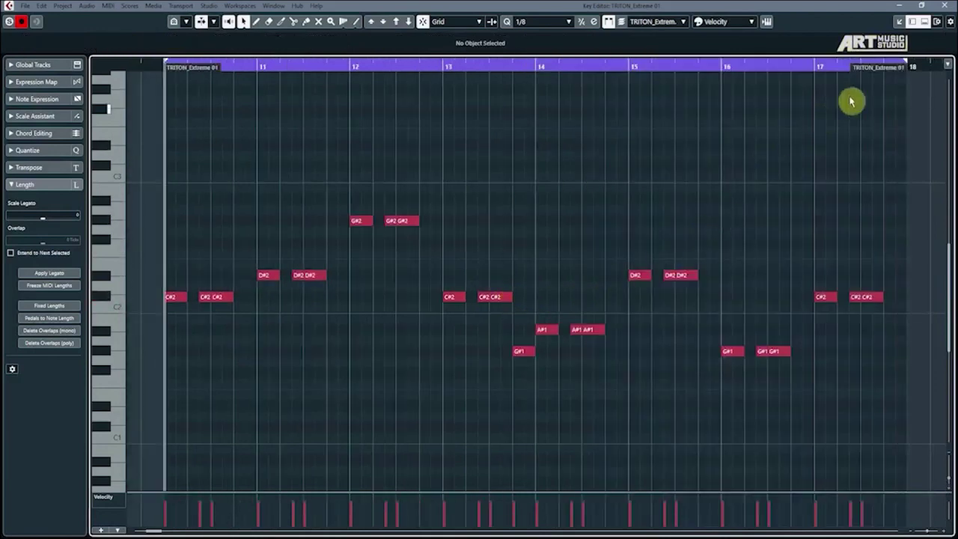
Step: Close the Key Editor and play back bars 10 to 18 in the project
click(944, 6)
key(Return)
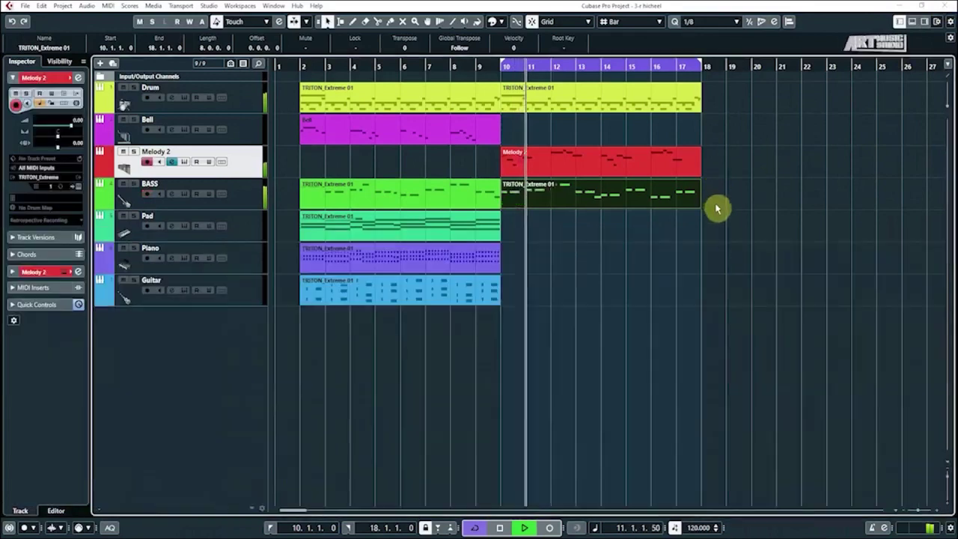
click(737, 221)
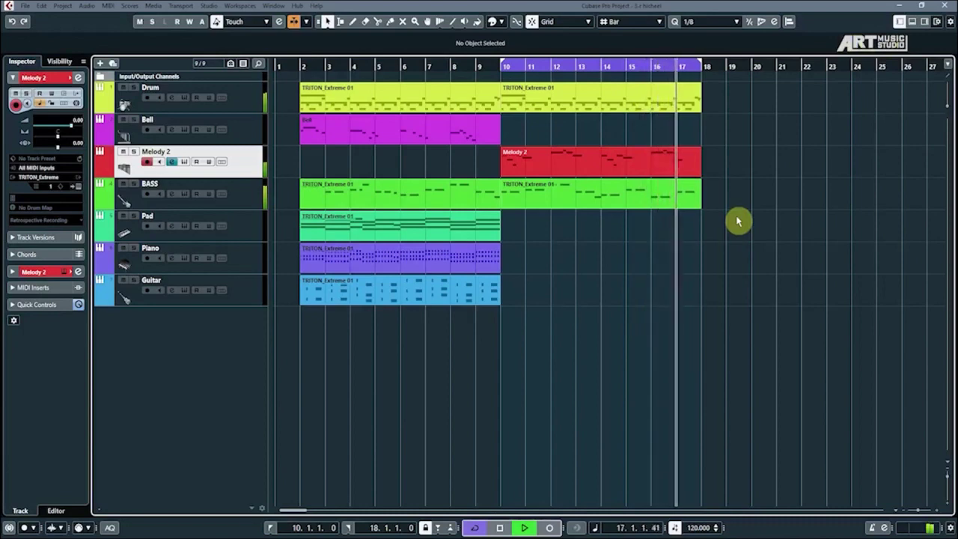
key(space)
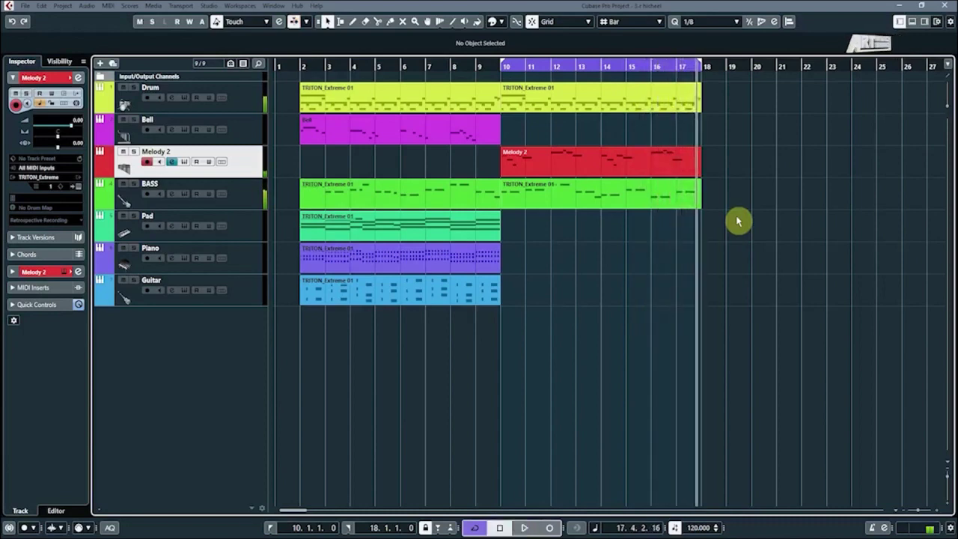
Step: Duplicate the Pad part into bars 10 to 18 and open the copy in a full Key Editor window
click(445, 227)
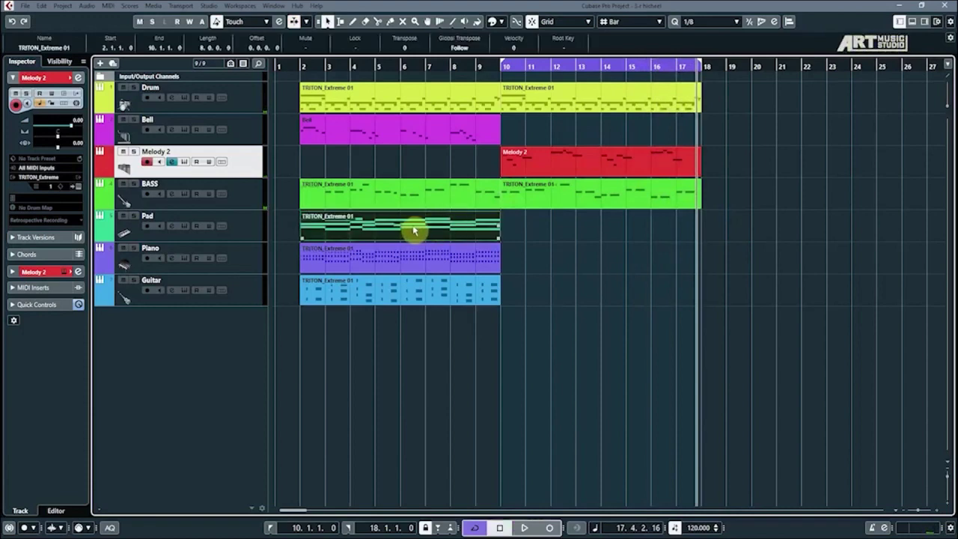
key(ctrl+d)
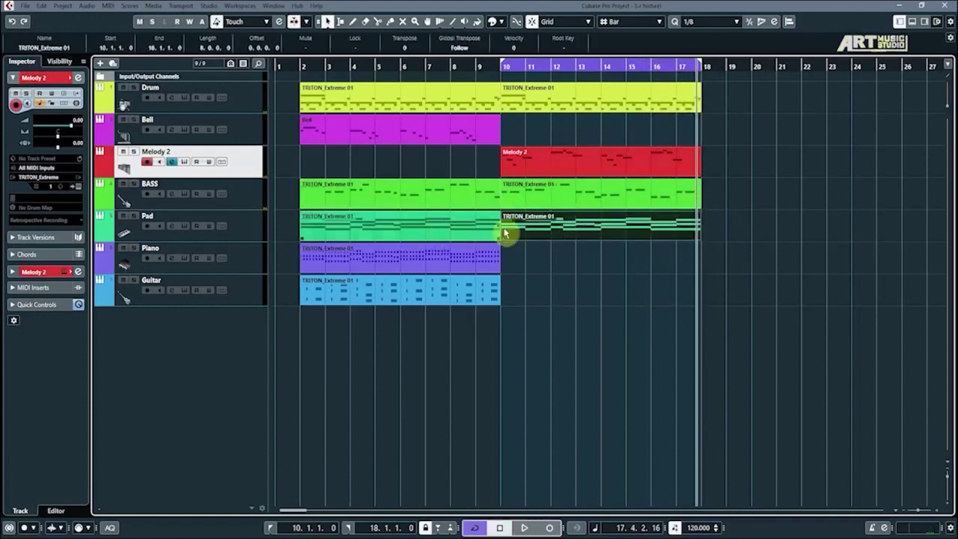
double_click(564, 232)
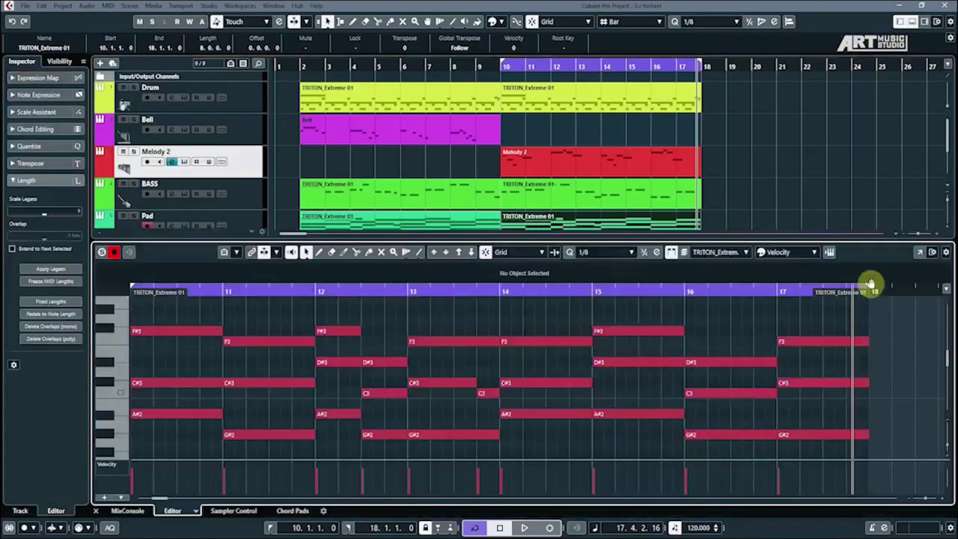
click(920, 252)
key(g)
key(g)
key(g)
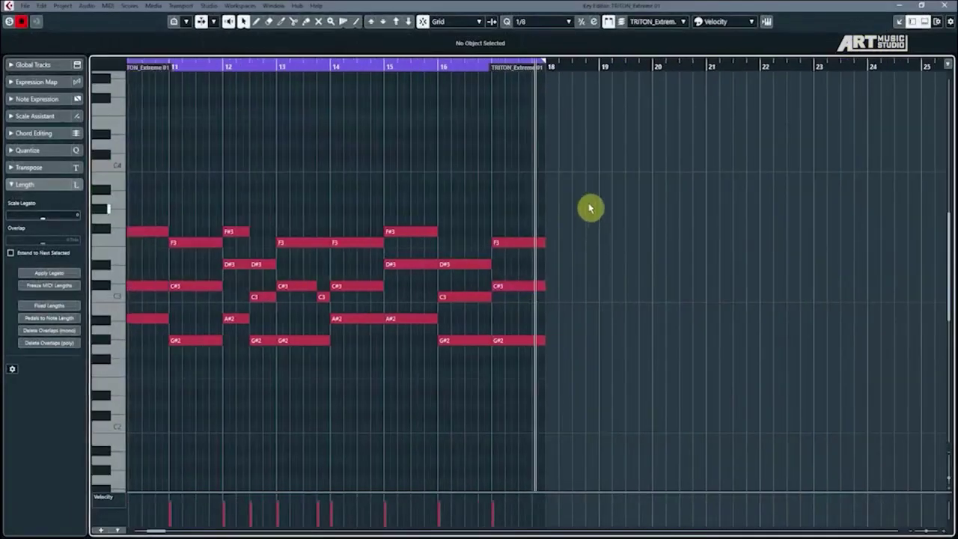
Step: Delete all notes from bar 11 onward in the copied Pad part, keeping only the bar 10 chord
drag(598, 174, 304, 395)
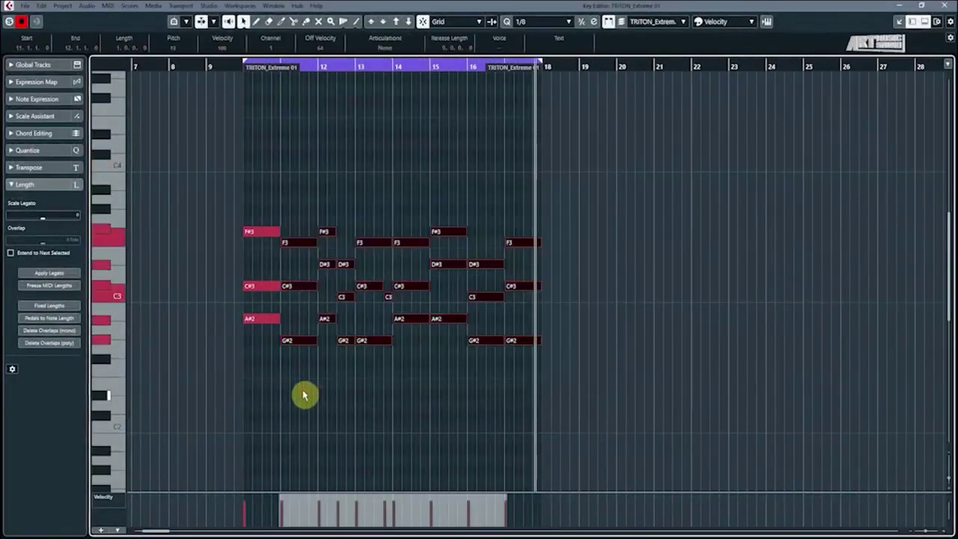
key(Delete)
key(h)
key(h)
key(g)
click(251, 64)
key(h)
key(h)
key(h)
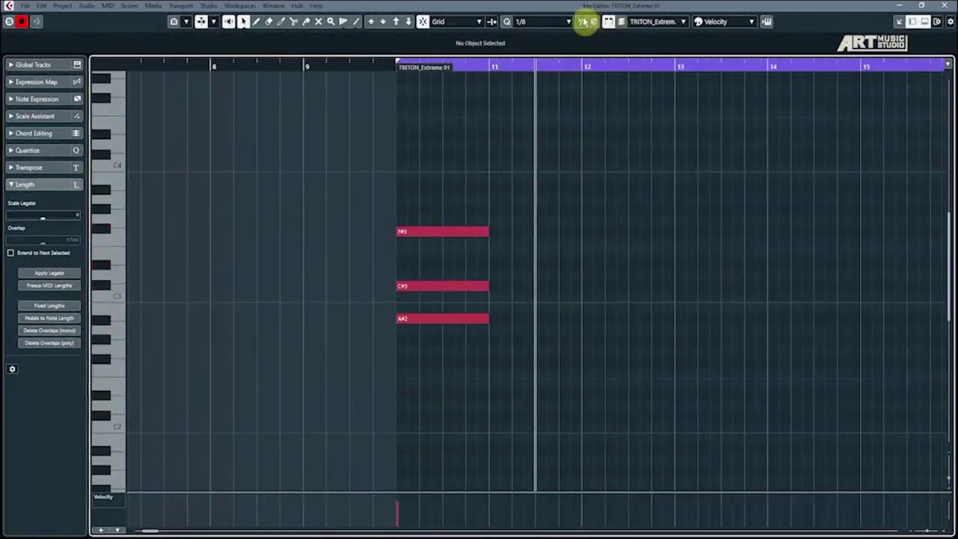
Step: Set the quantize value to 1/4, lower the bar 10 chord's F#3 to F3 and A#2 to G#2, and play it back
click(539, 28)
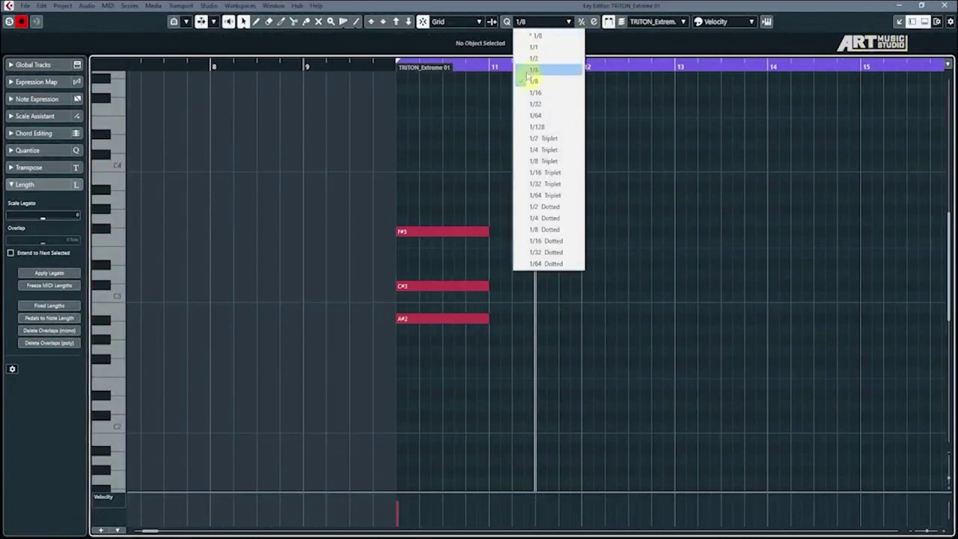
click(536, 69)
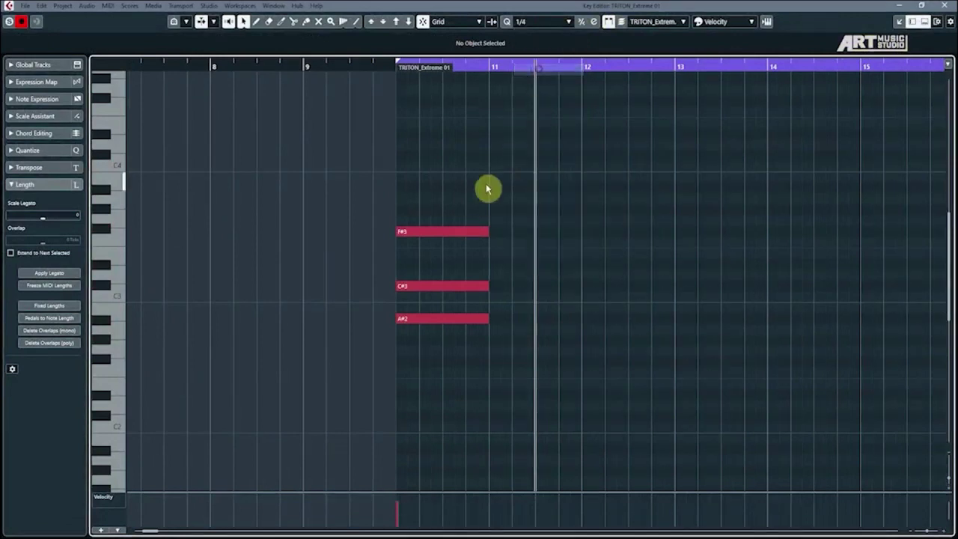
click(419, 294)
click(422, 232)
drag(422, 233, 423, 244)
click(418, 321)
drag(418, 327, 422, 349)
click(394, 66)
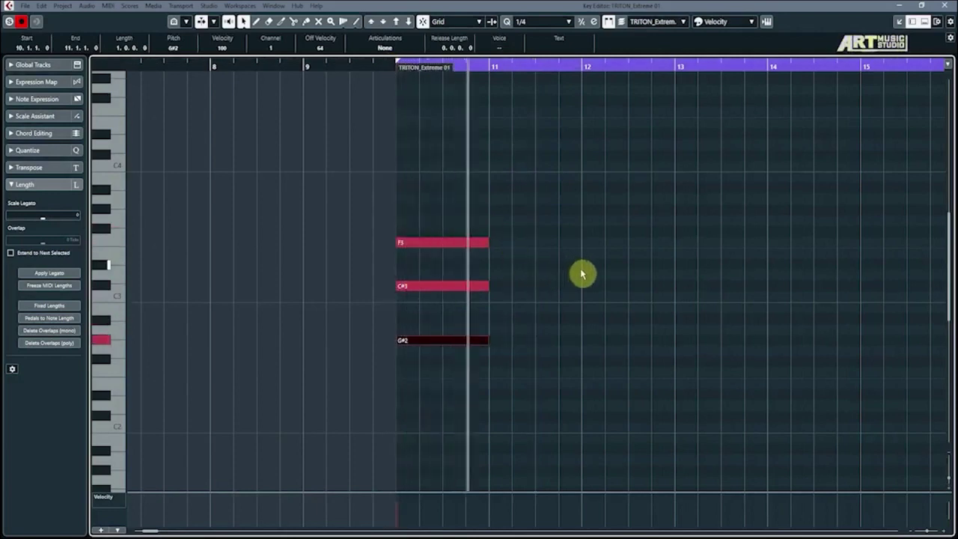
Step: Copy the bar 10 Pad chord into bar 11 and arrange its notes as A#2, D#3 and F#3
drag(432, 247, 526, 322)
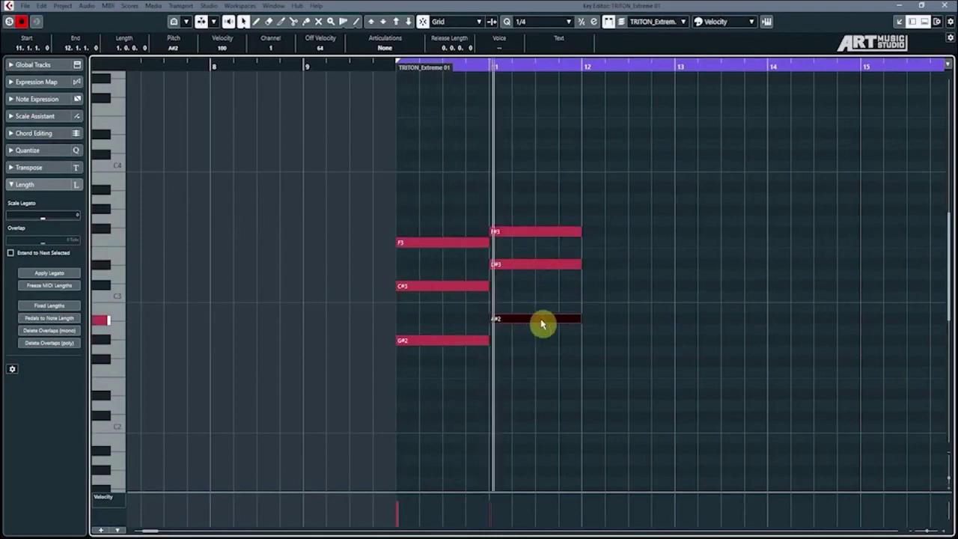
Step: Copy the bar 11 Pad chord into bar 12 and arrange its notes as G#2, C3 and D#3
scroll(592, 319, down, 2)
scroll(627, 309, up, 2)
scroll(599, 306, down, 1)
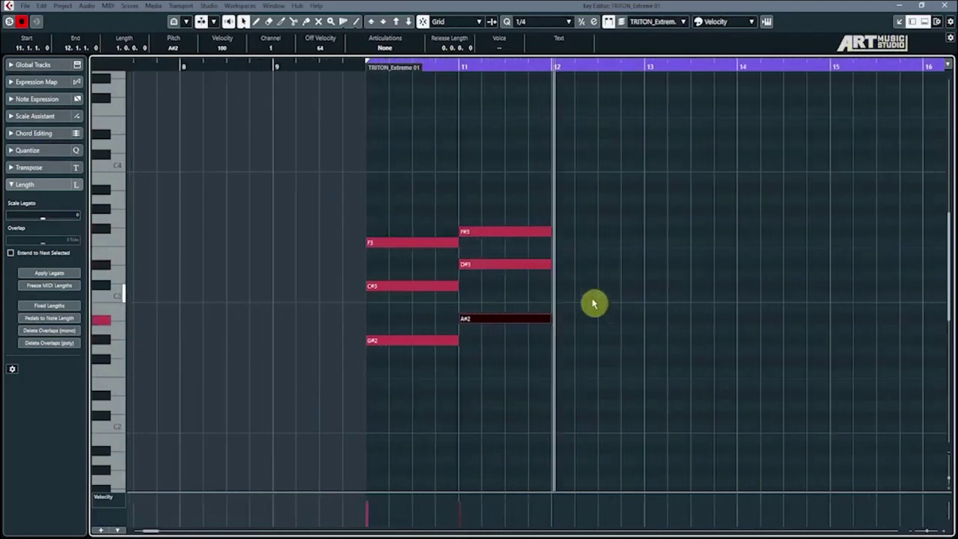
click(494, 232)
drag(494, 232, 585, 272)
key(l)
key(space)
key(g)
key(g)
key(h)
key(h)
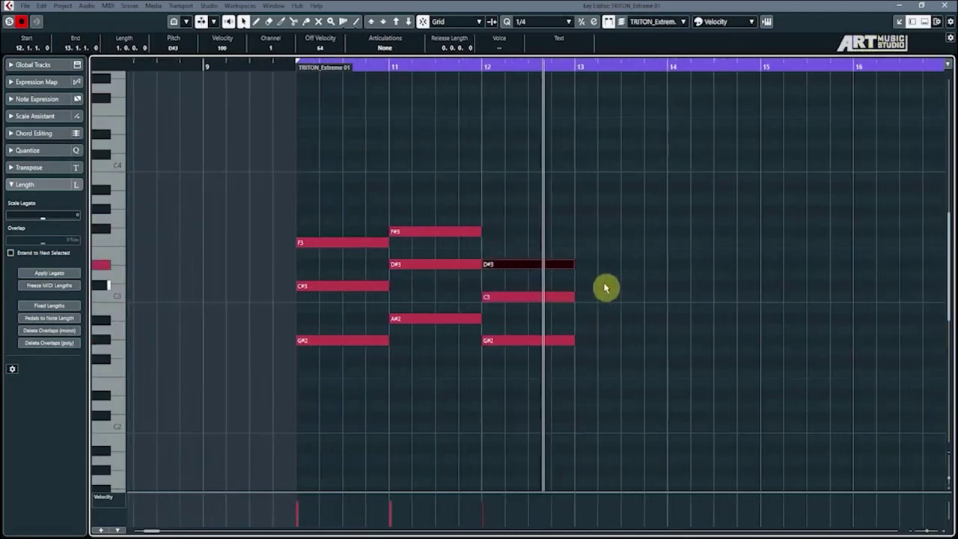
Step: Add Pad chords of G#2, C#3 and F3 in bar 13 and A#2, C#3 and F3 in bar 14
drag(512, 270, 607, 338)
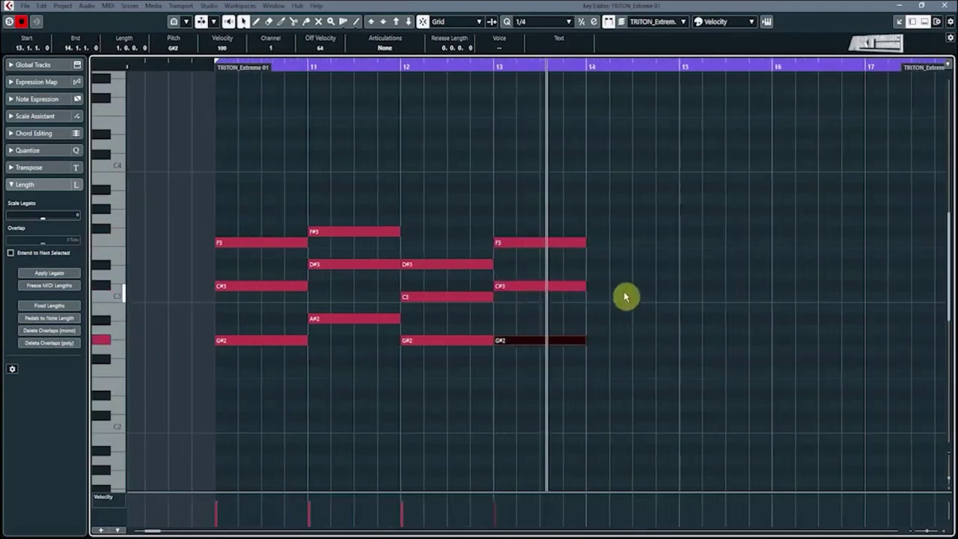
drag(513, 244, 616, 246)
key(space)
key(g)
key(g)
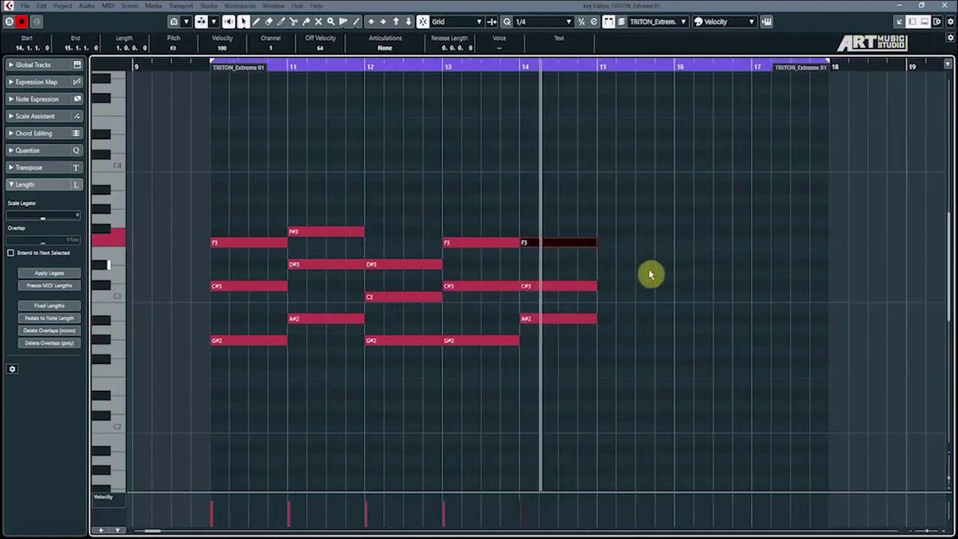
Step: Add Pad chords of A#2, D#3 and F#3 in bar 15 and G#2, C3 and D#3 in bar 16
key(space)
drag(535, 246, 607, 319)
key(space)
key(h)
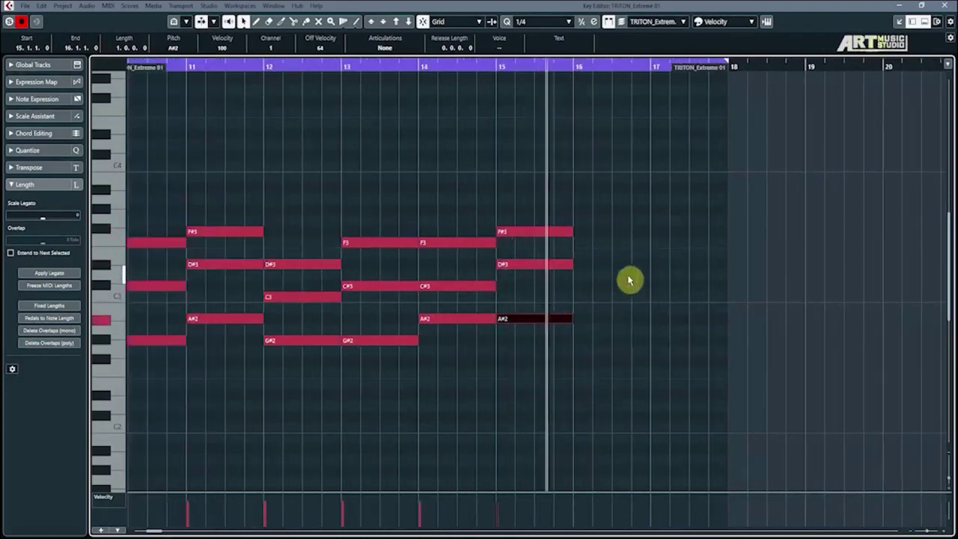
drag(534, 236, 608, 269)
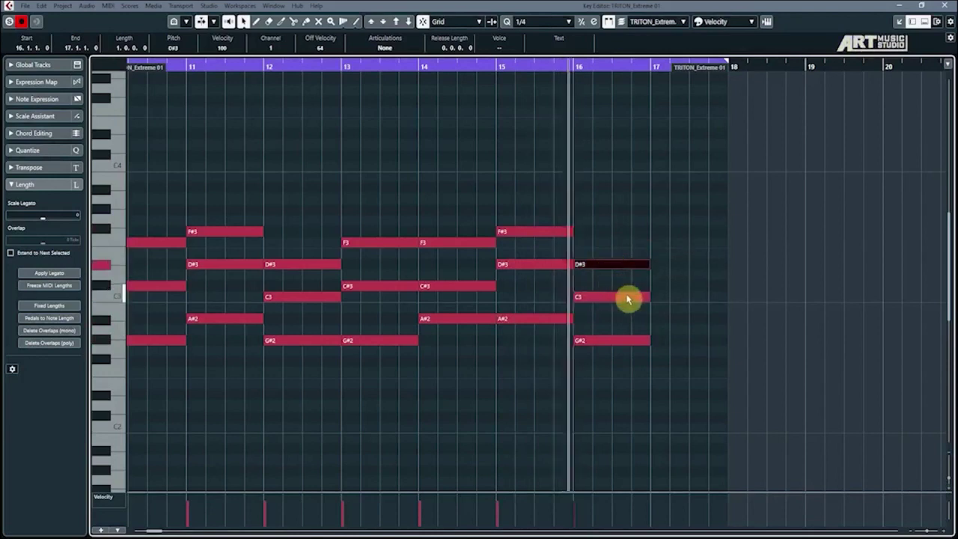
key(g)
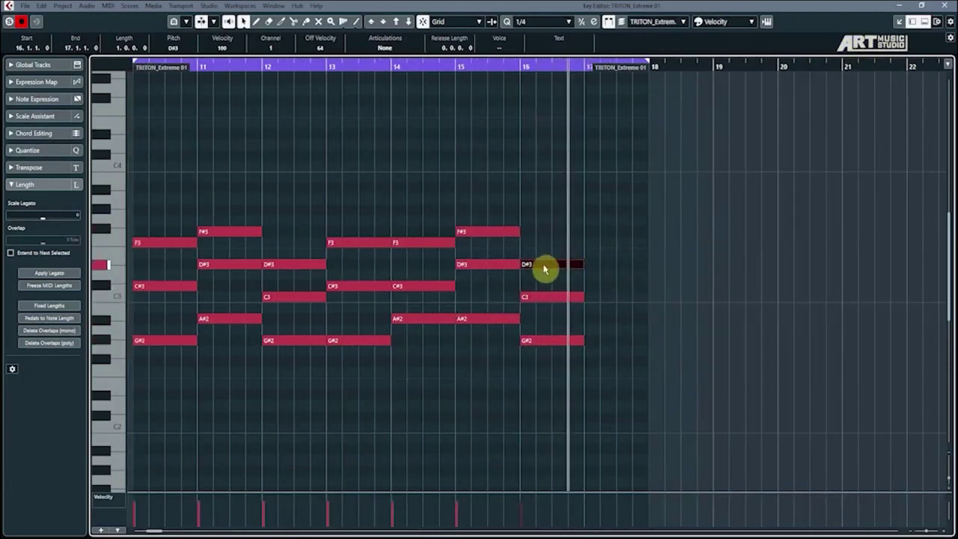
Step: Add a bar 17 Pad chord of G#2, C#3 and F3, then return to the full track arrangement with the editor closed
drag(545, 268, 609, 246)
drag(607, 287, 610, 342)
key(shift+f)
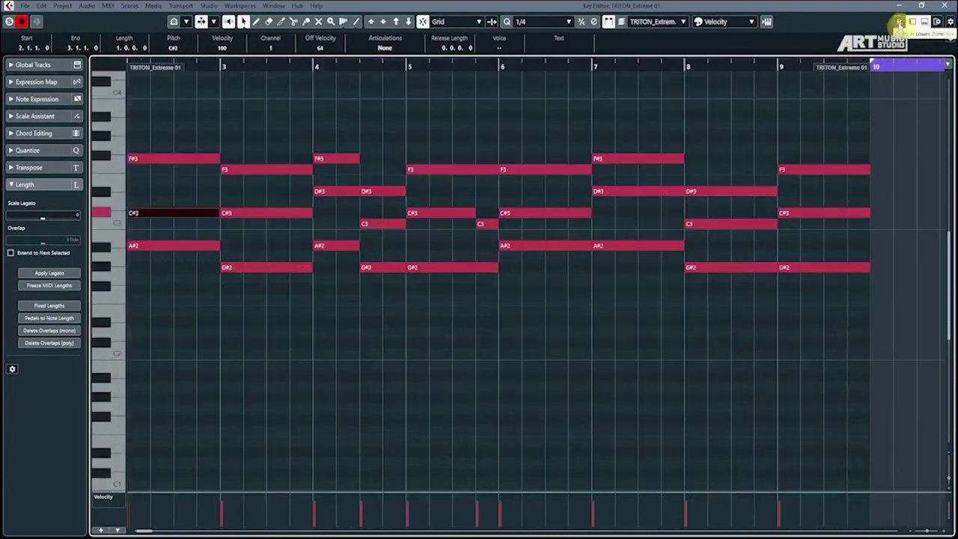
click(899, 24)
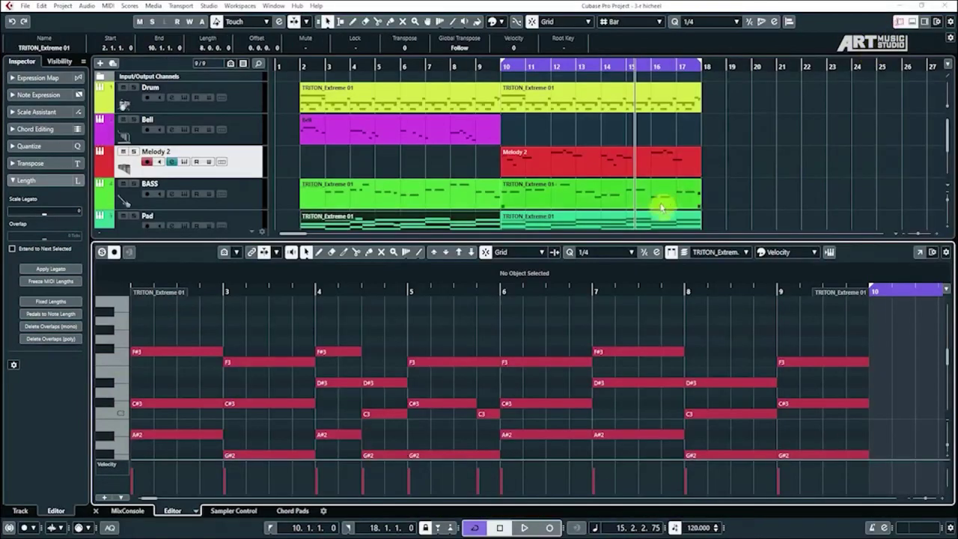
click(763, 201)
key(ctrl+alt+e)
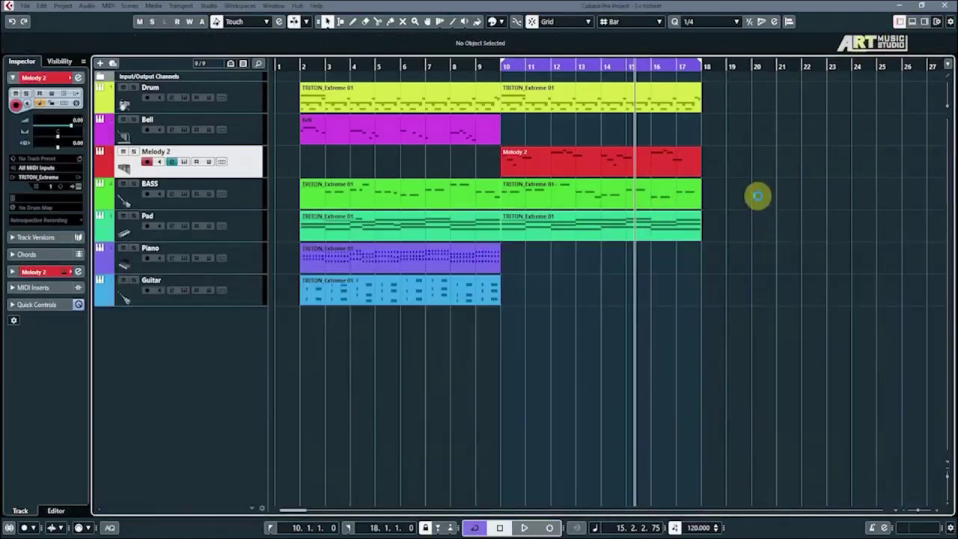
Step: Copy the Pad part in bars 10 to 18 onto the Piano track and open the copy in a full Key Editor window
click(579, 232)
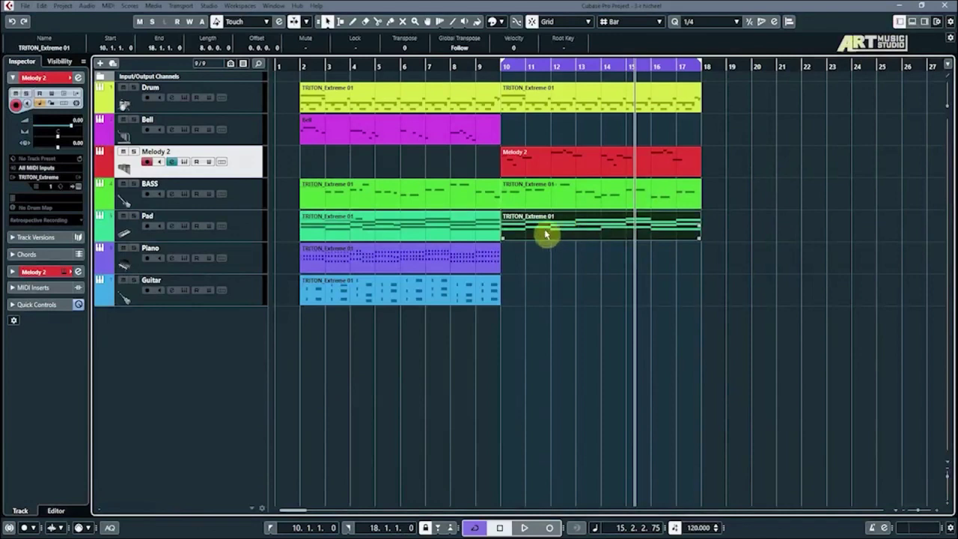
drag(561, 227, 543, 260)
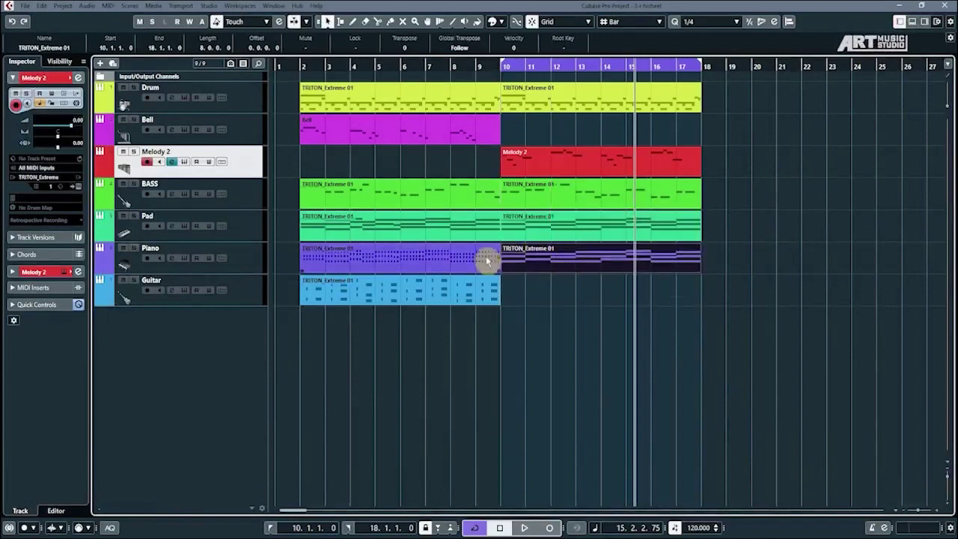
double_click(546, 267)
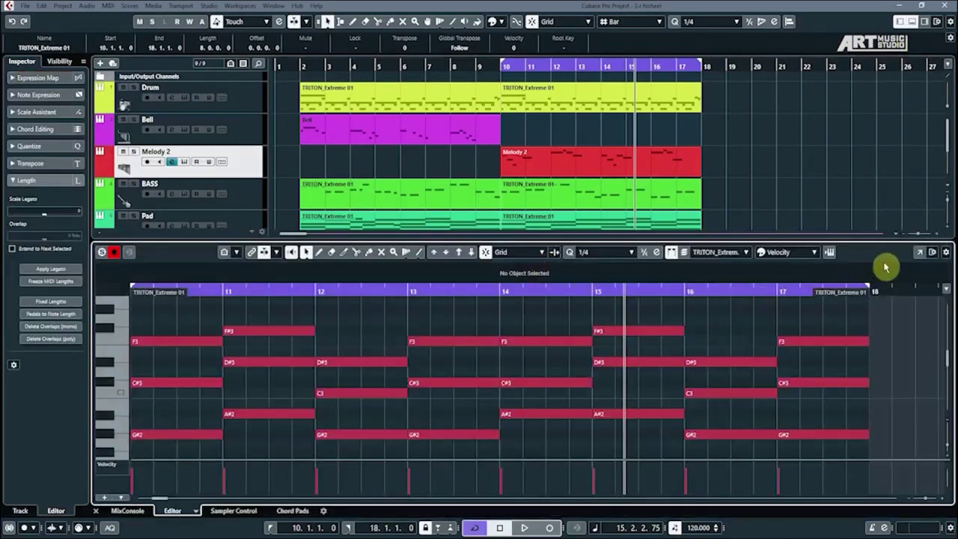
click(921, 253)
key(g)
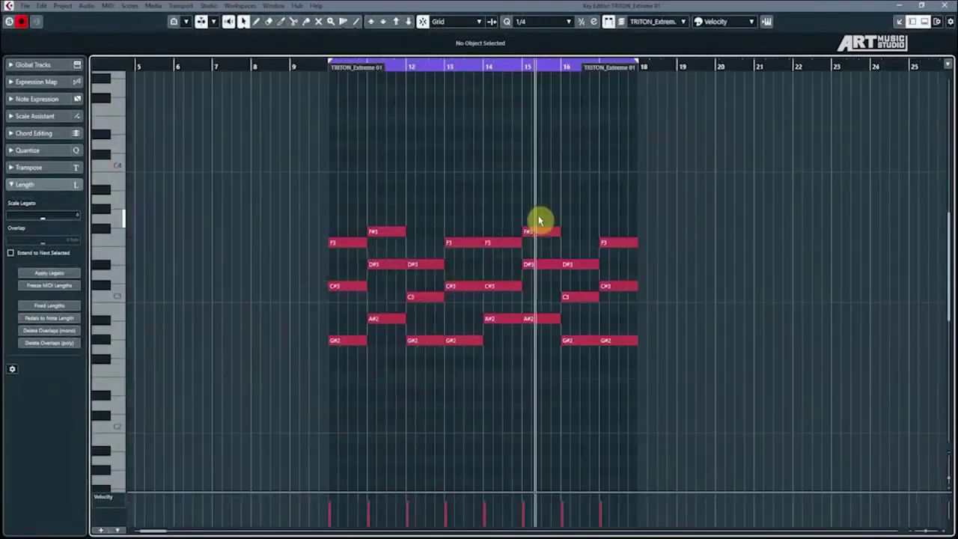
key(shift+f)
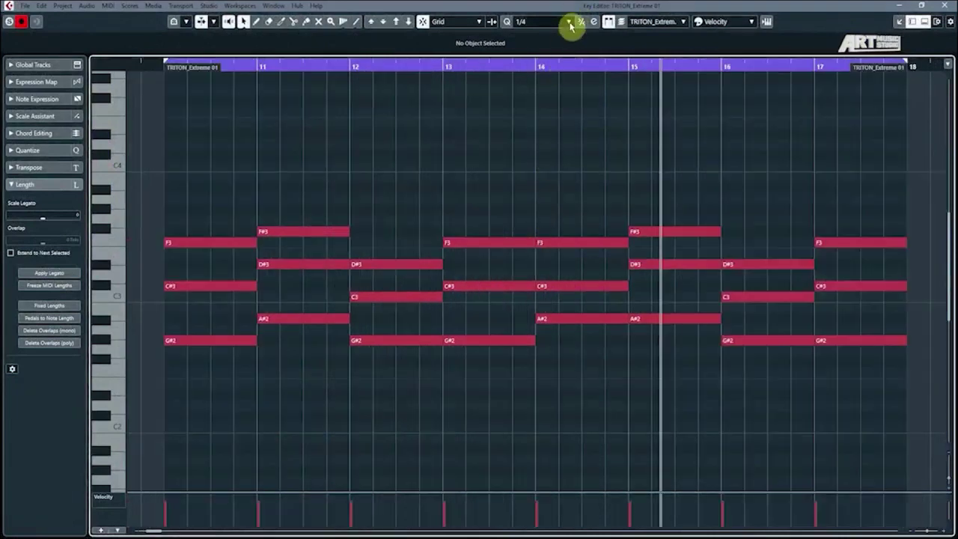
Step: Set the quantize value to 1/16 and turn all Piano chords into sixteenth-note hits repeated every eighth note, then leave the separate editor window
click(539, 26)
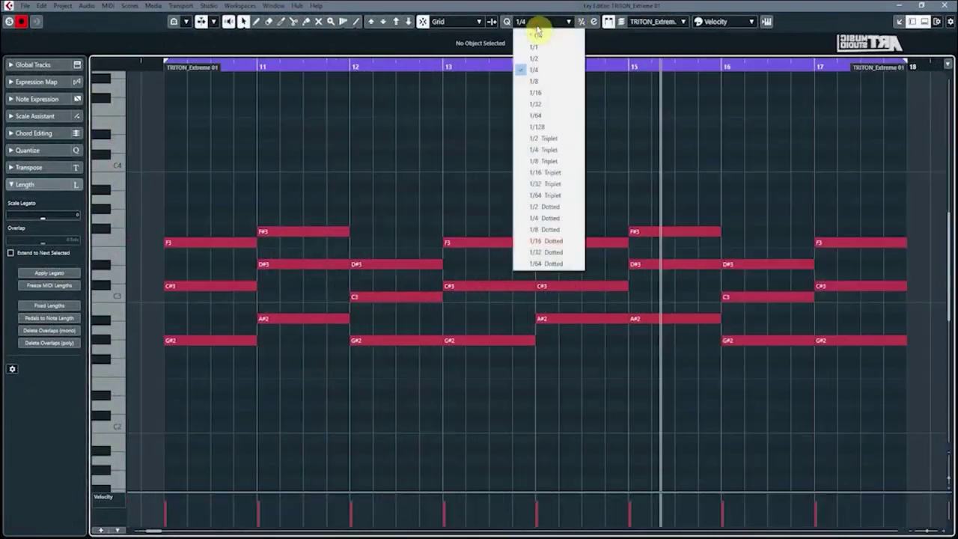
click(539, 94)
drag(206, 172, 839, 407)
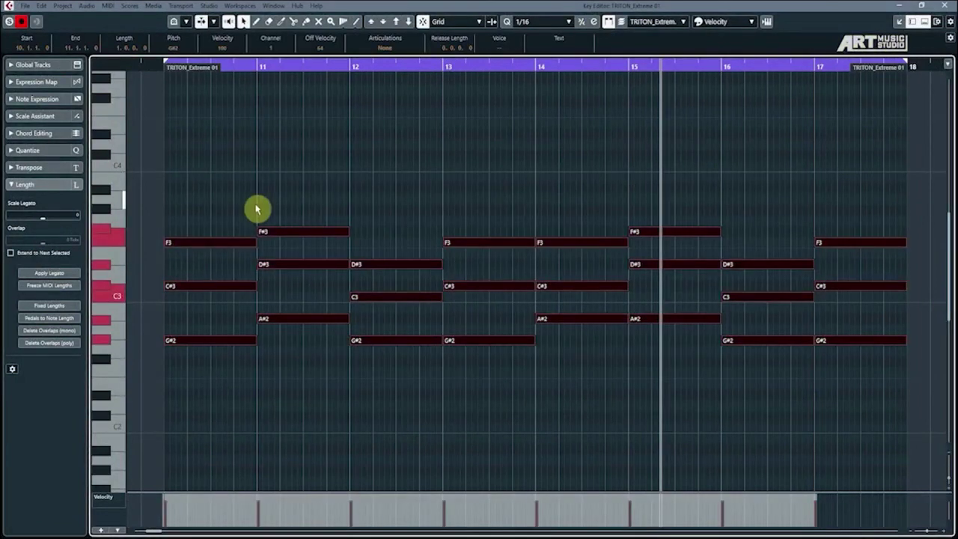
key(h)
key(g)
key(g)
key(g)
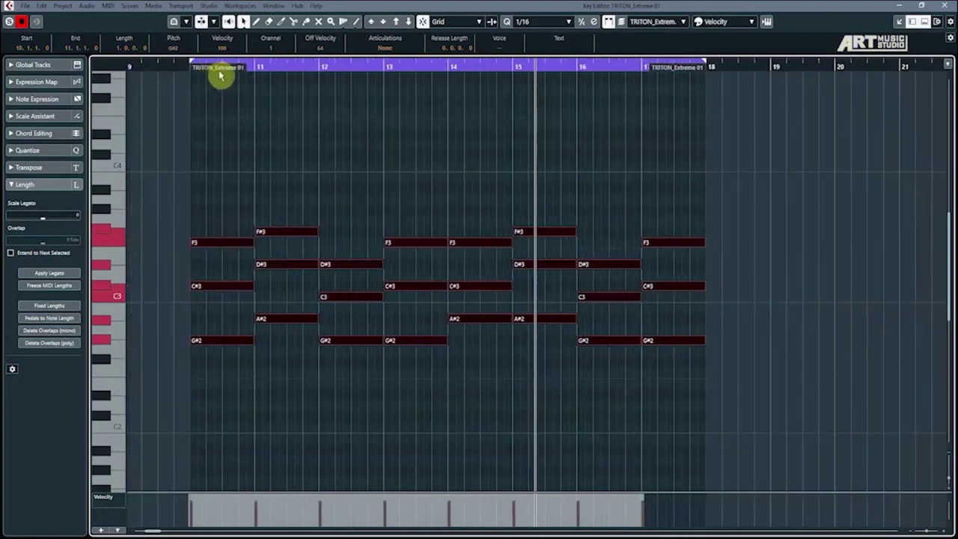
drag(250, 67, 455, 250)
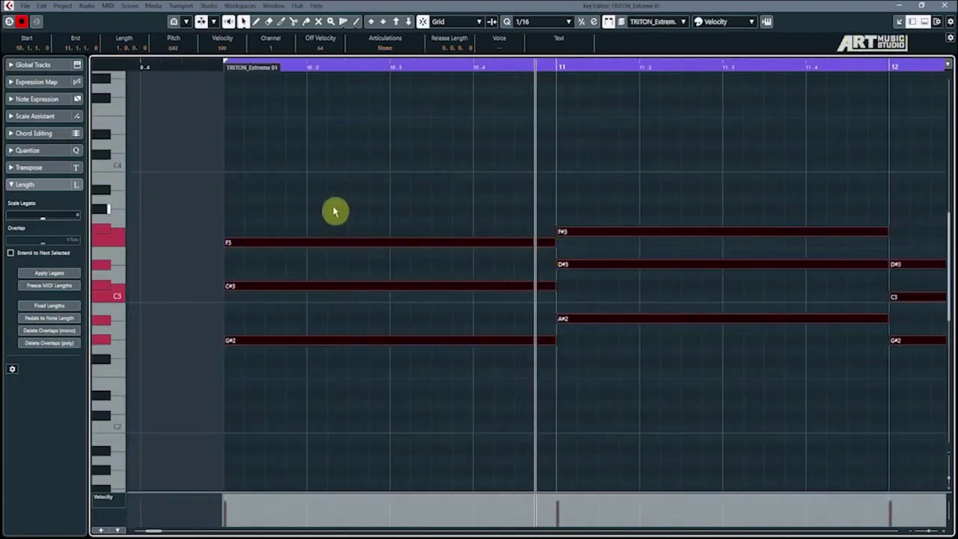
drag(554, 243, 521, 252)
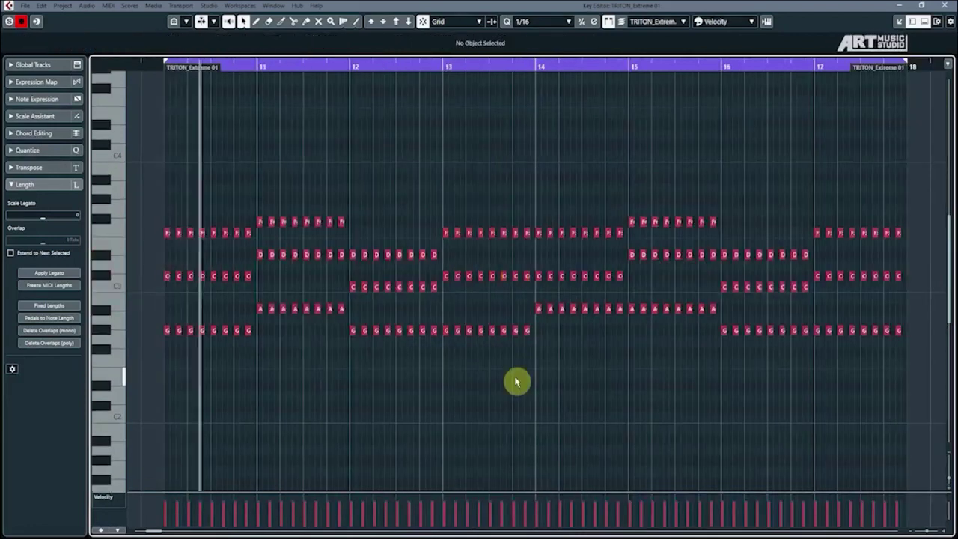
click(899, 23)
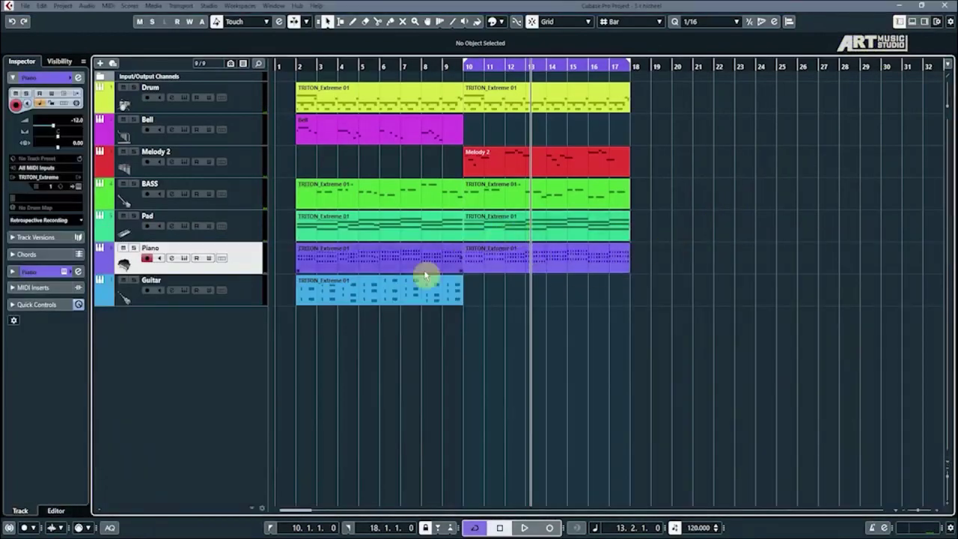
Step: Copy the Pad part in bars 10 to 18 onto the Guitar track and open the copy in a full Key Editor window
click(241, 297)
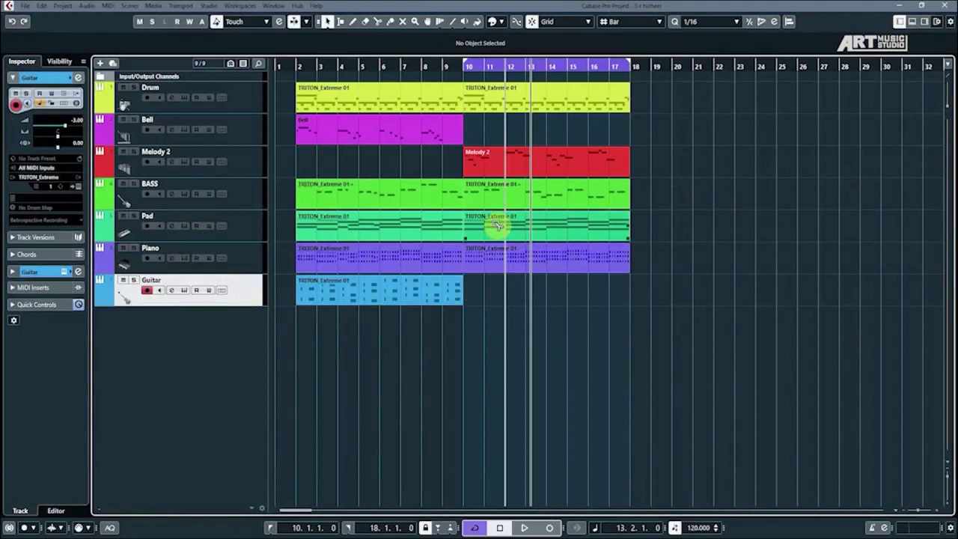
drag(496, 224, 505, 292)
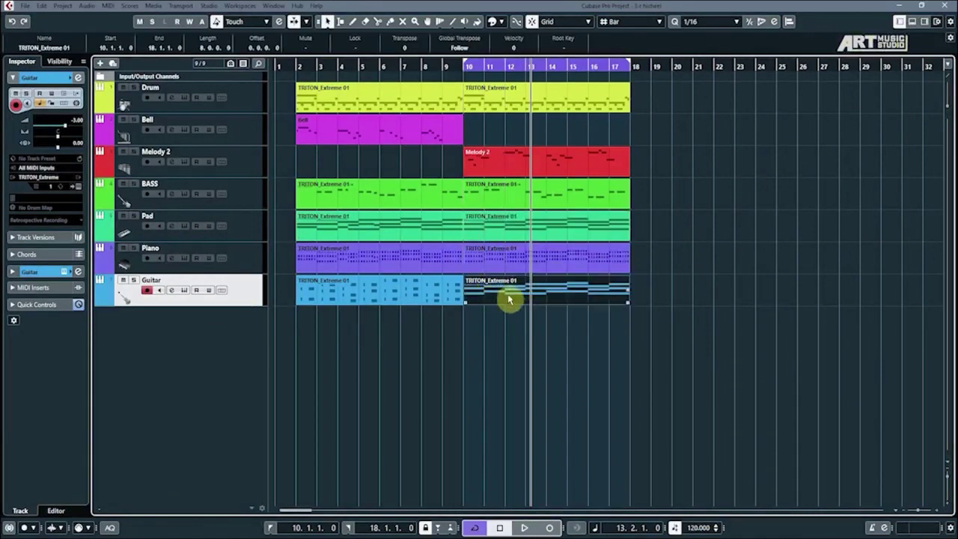
double_click(499, 295)
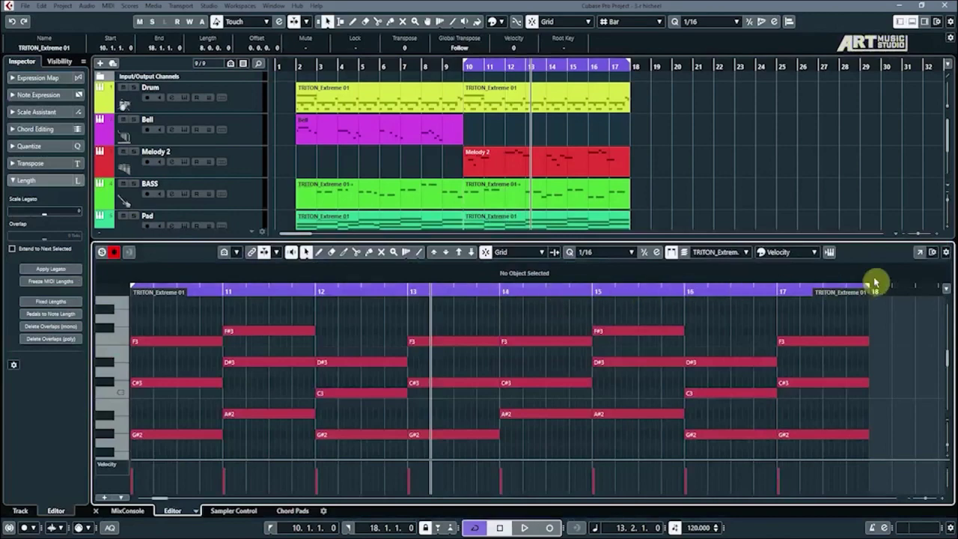
click(919, 254)
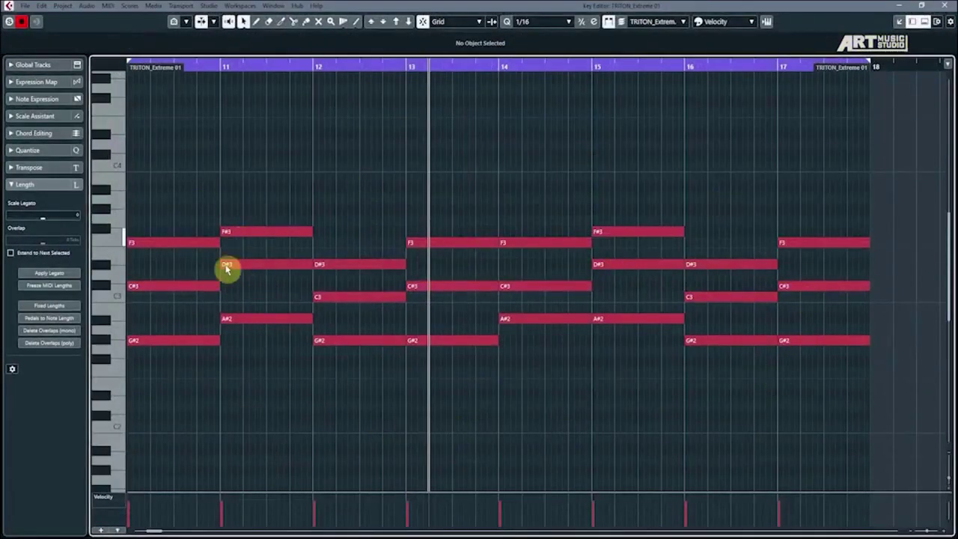
key(g)
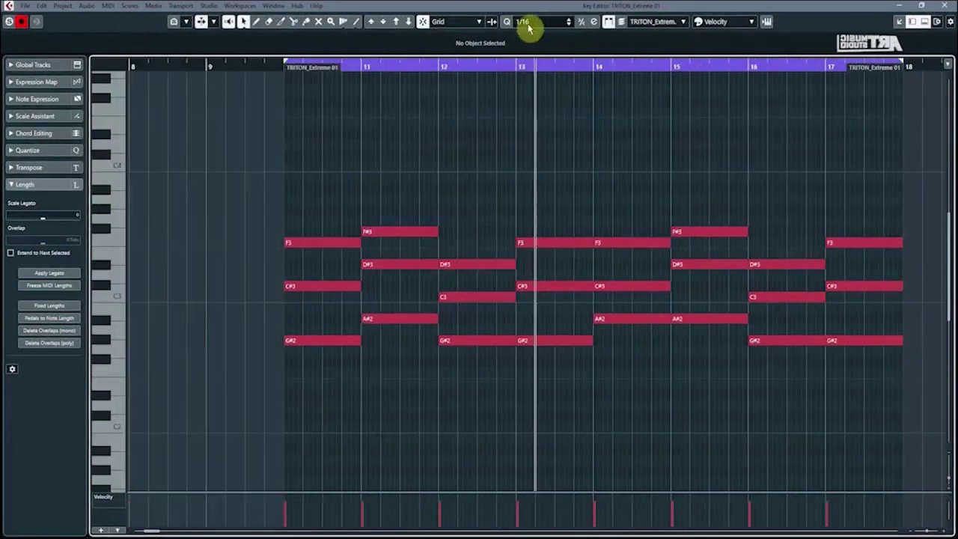
Step: Trim all Guitar chords so they start on beat 2 of each bar and last one sixteenth note
drag(855, 184, 283, 412)
drag(341, 75, 473, 261)
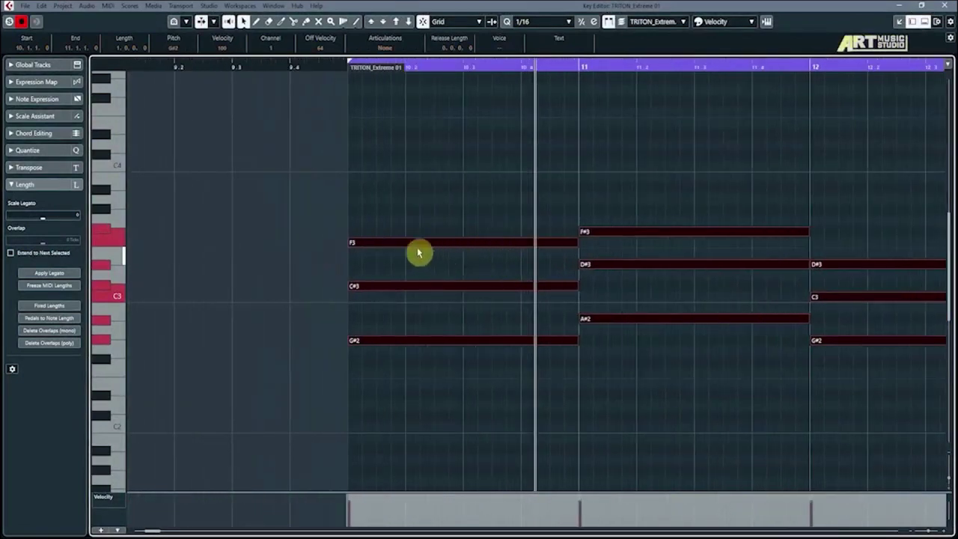
drag(349, 242, 406, 244)
key(space)
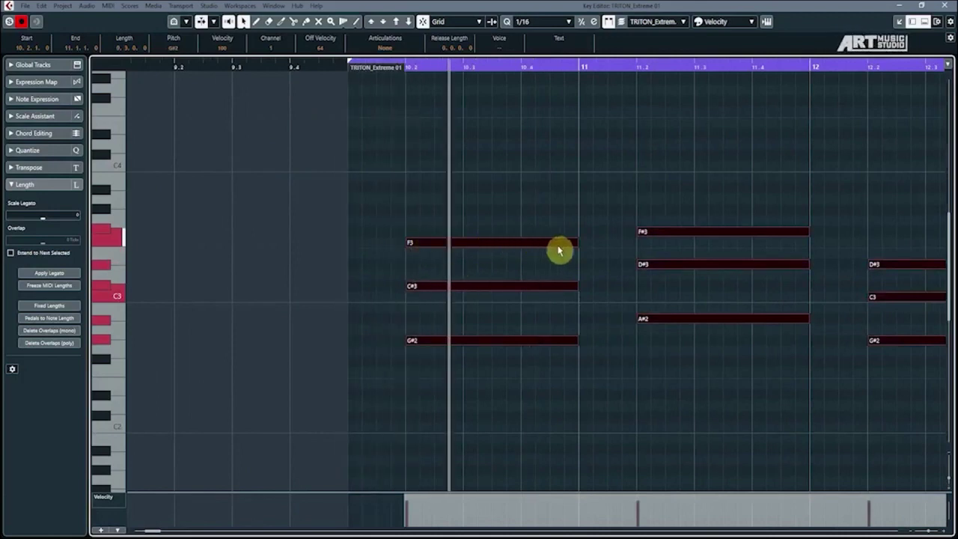
drag(575, 241, 416, 242)
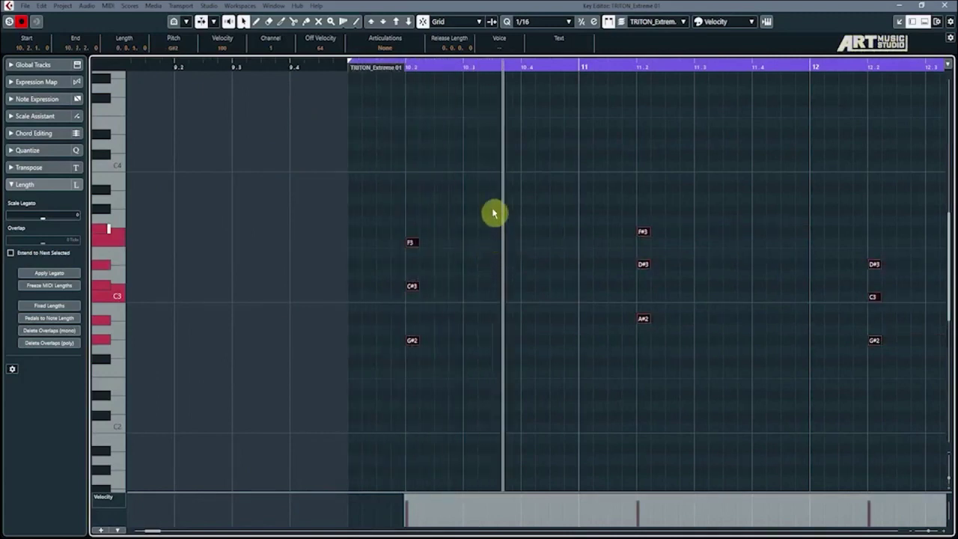
Step: Copy the short Guitar chords to the second half of beat 3 in every bar, lengthen the copies to a quarter note, and play the part
click(492, 67)
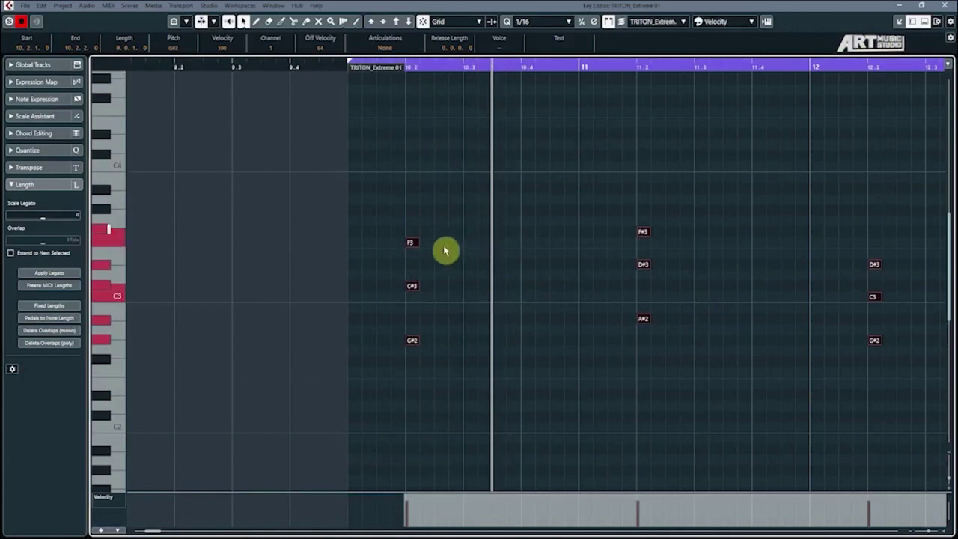
click(416, 243)
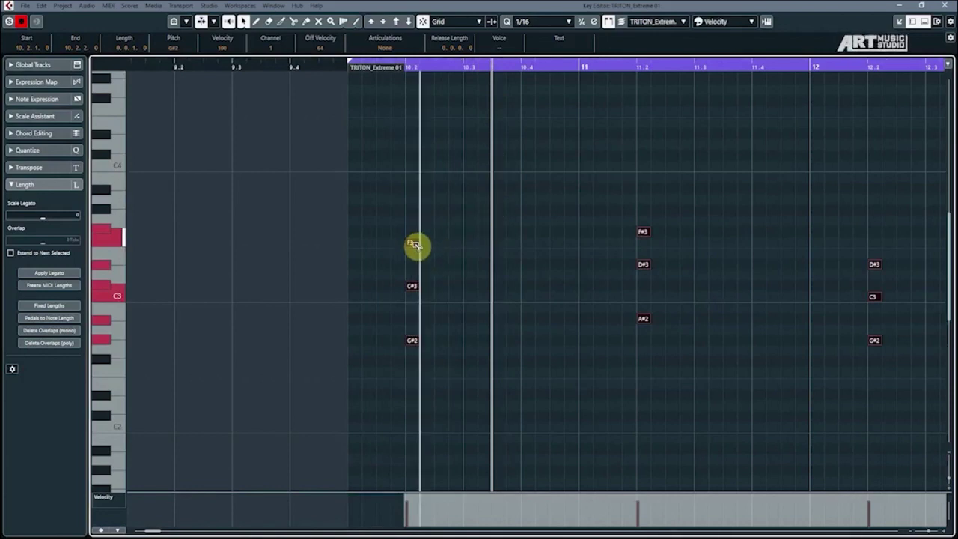
drag(416, 245, 545, 243)
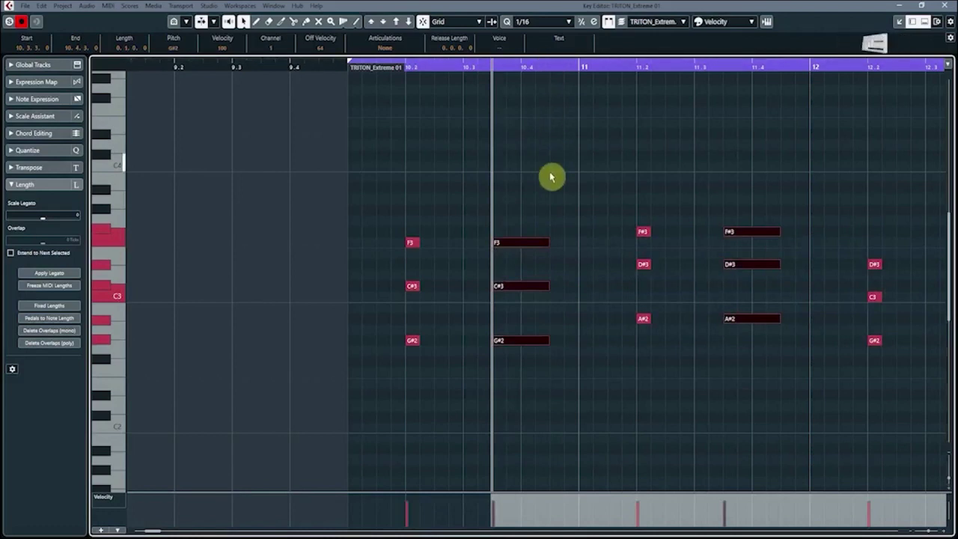
key(shift+f)
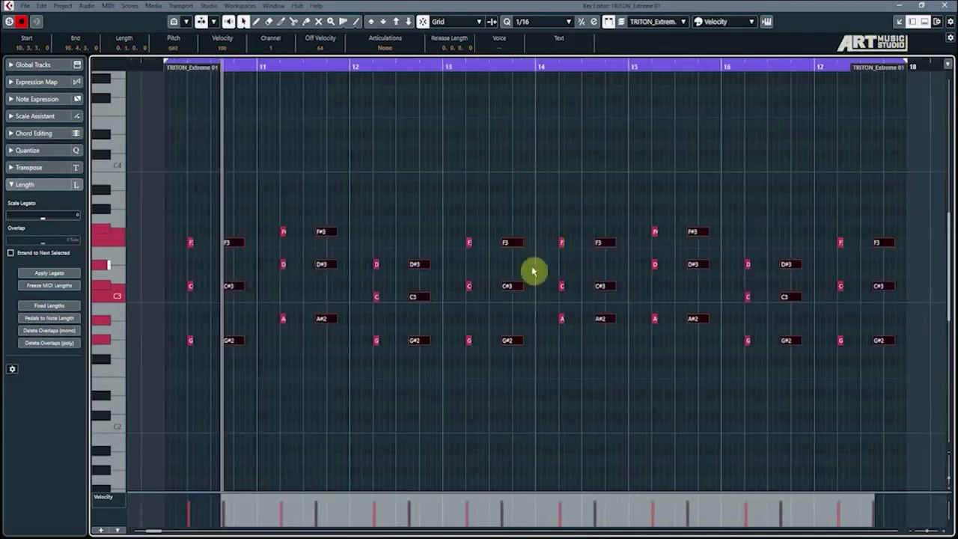
click(382, 395)
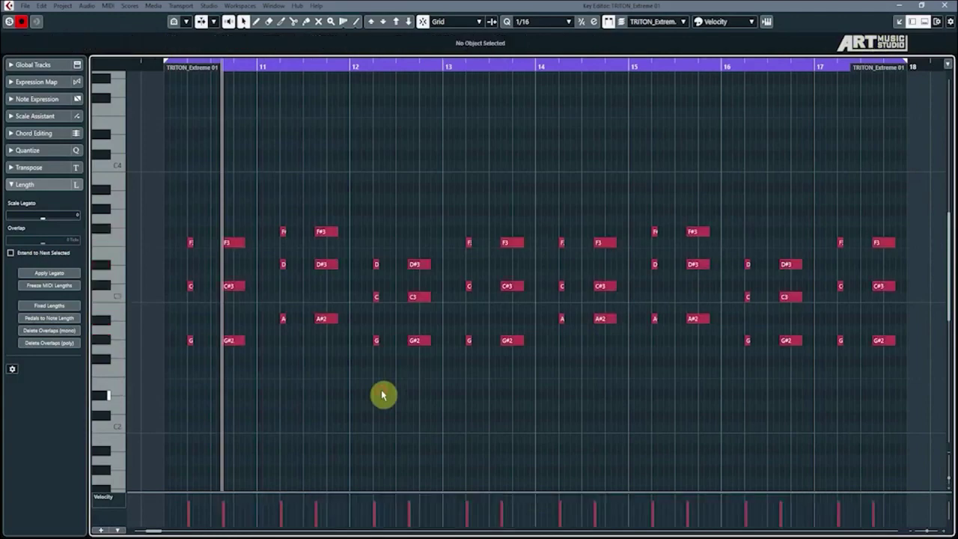
key(KP_1)
key(space)
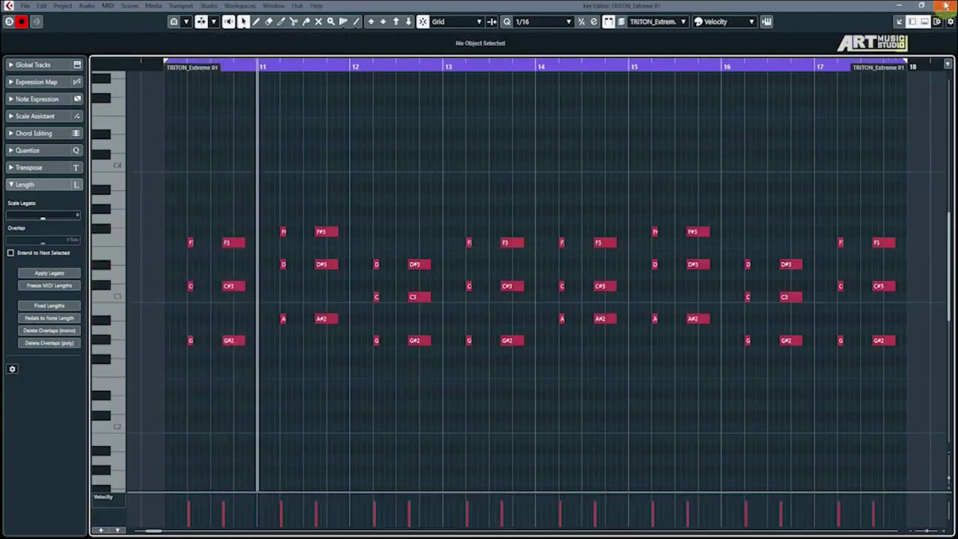
Step: Leave the Guitar part's separate Key Editor window, review bars 10 to 18 in the full arrangement, and stop playback
click(946, 6)
click(663, 242)
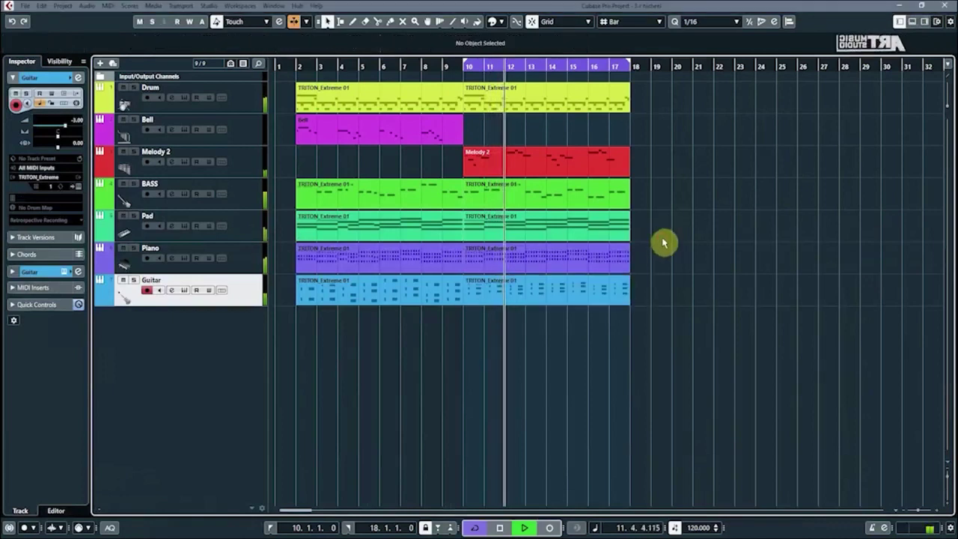
key(g)
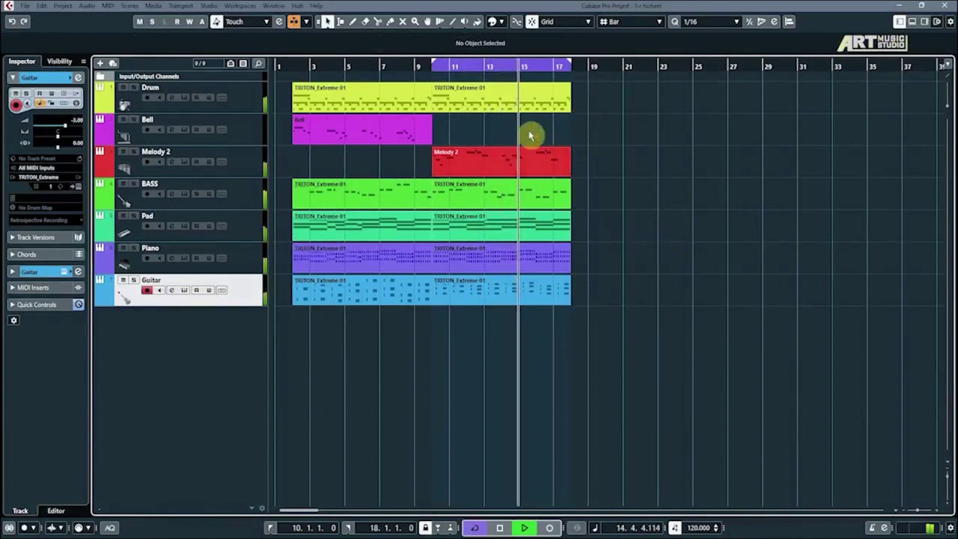
key(space)
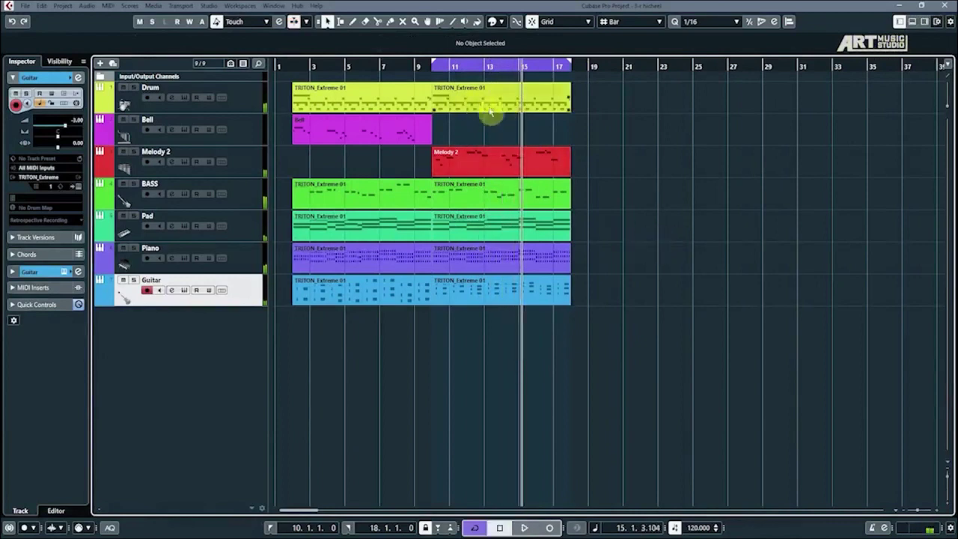
Step: Open the Drum part in bars 10 to 18 in a full Key Editor window and select the first E1 note in bar 10
double_click(494, 99)
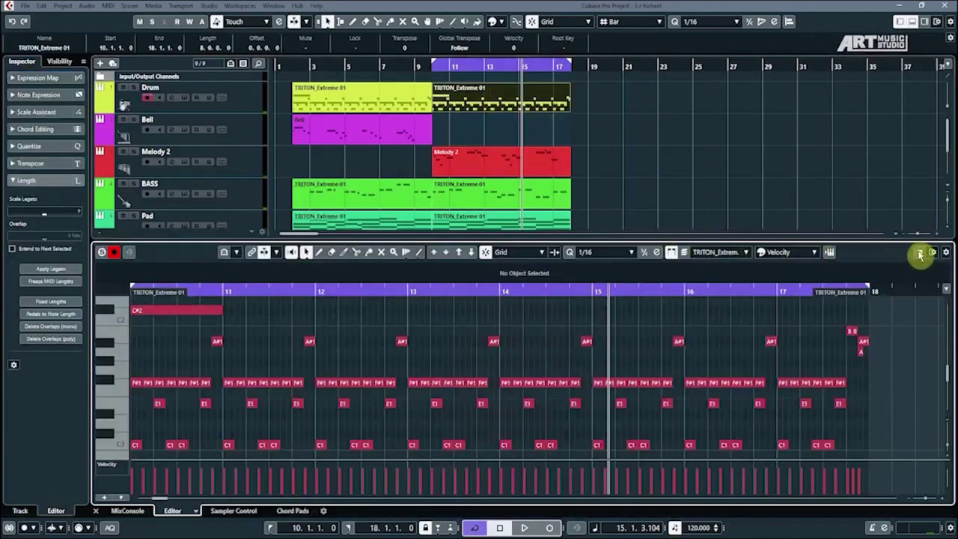
click(920, 254)
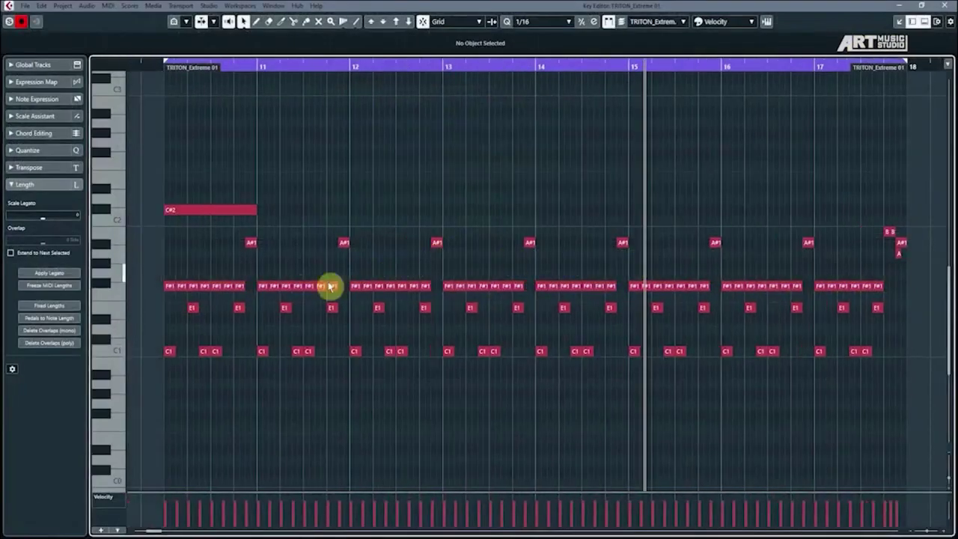
click(192, 309)
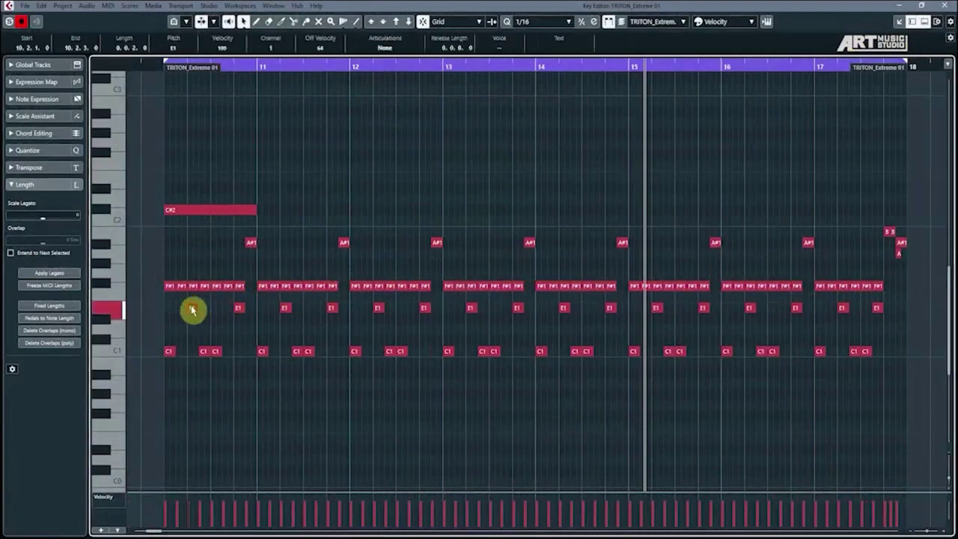